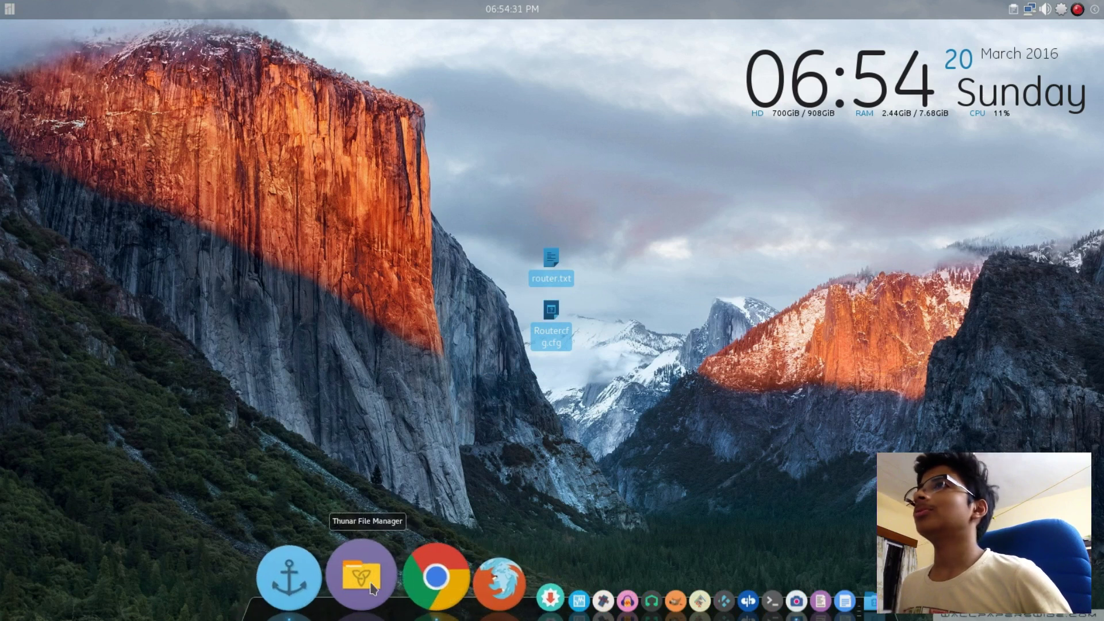
Open Thunar and navigate to Downloads/zip files/Icons
left_click(373, 580)
left_click_drag(247, 32, 309, 57)
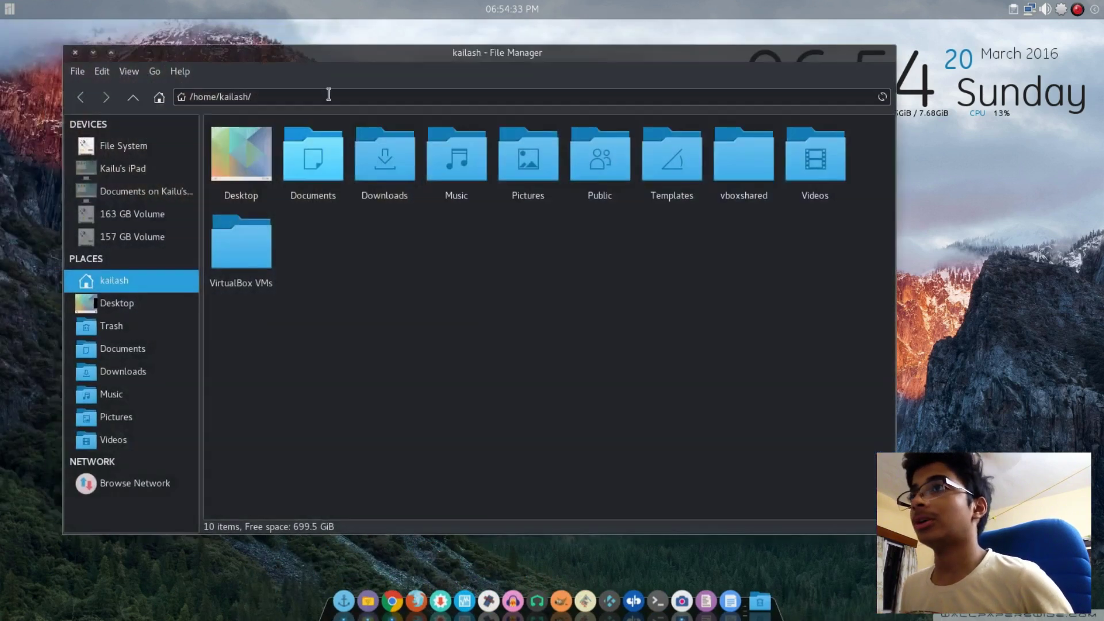
left_click(118, 377)
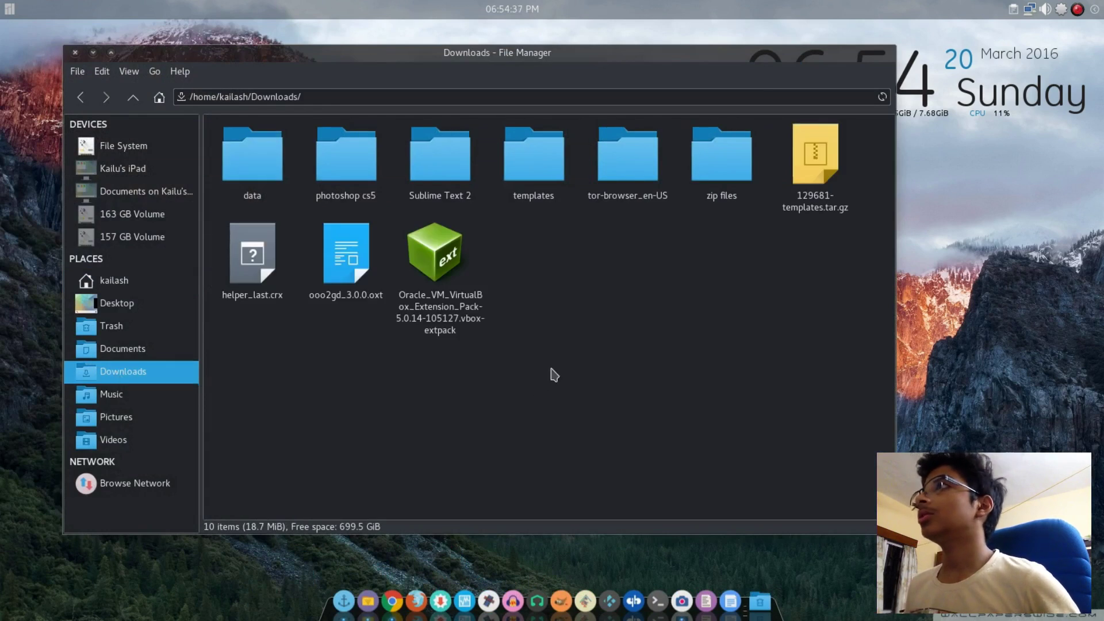
double_click(716, 173)
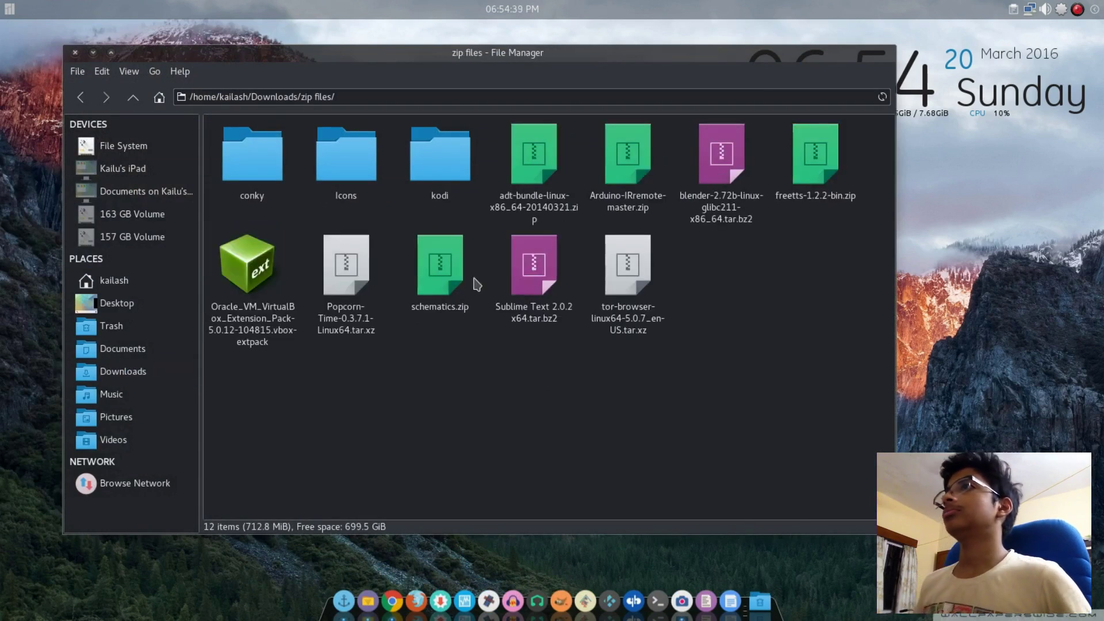
double_click(347, 173)
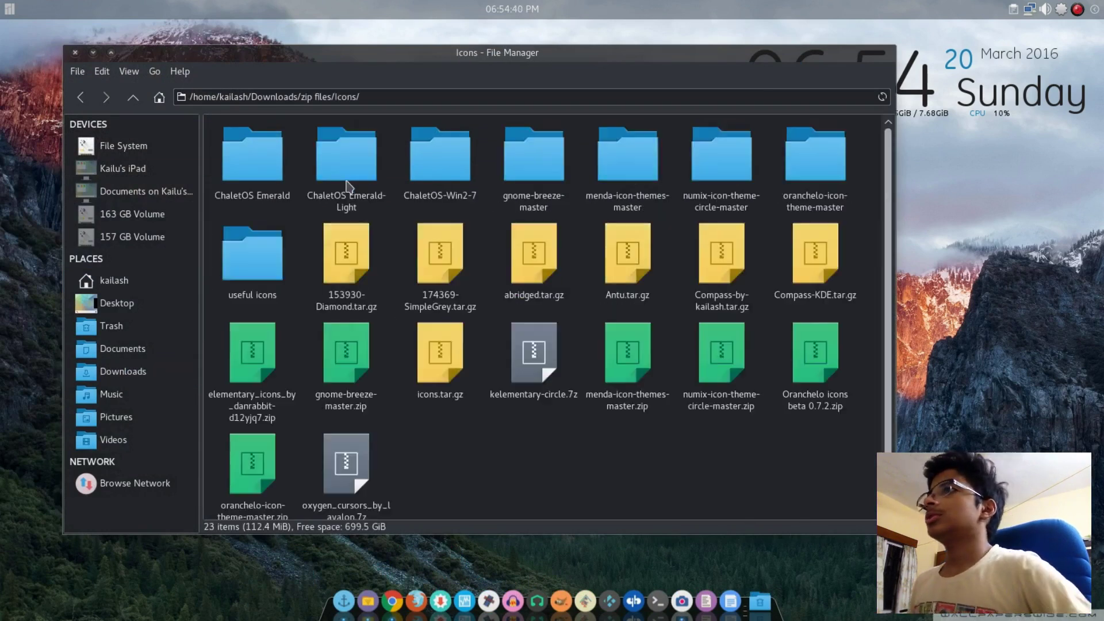
Select the numix-icon-theme-circle-master and gnome-breeze-master folders in turn
left_click(738, 164)
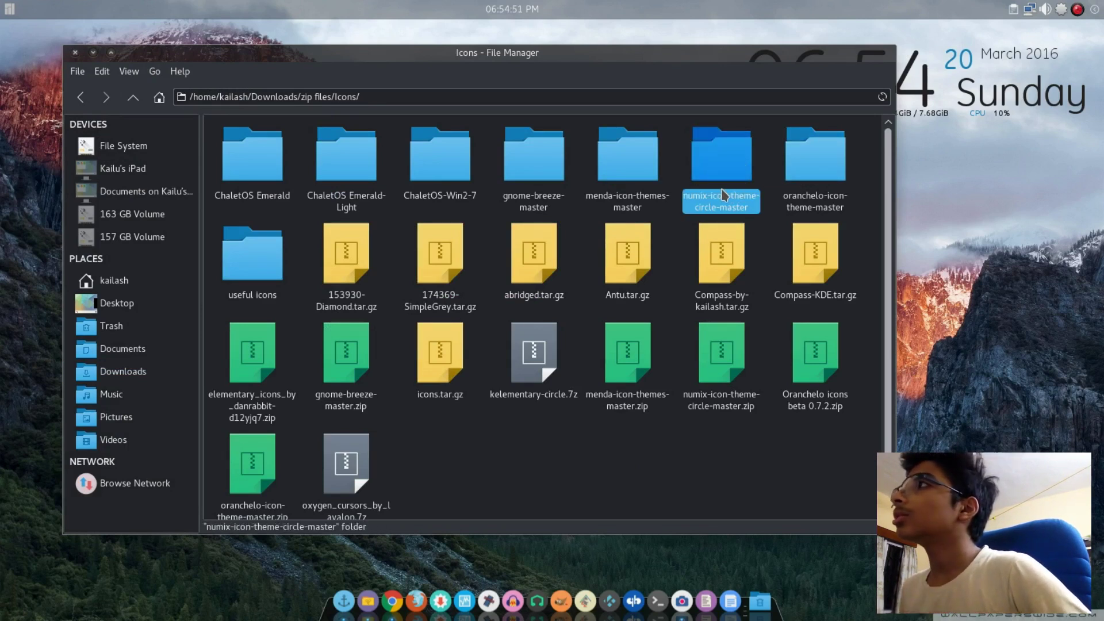
left_click(533, 172)
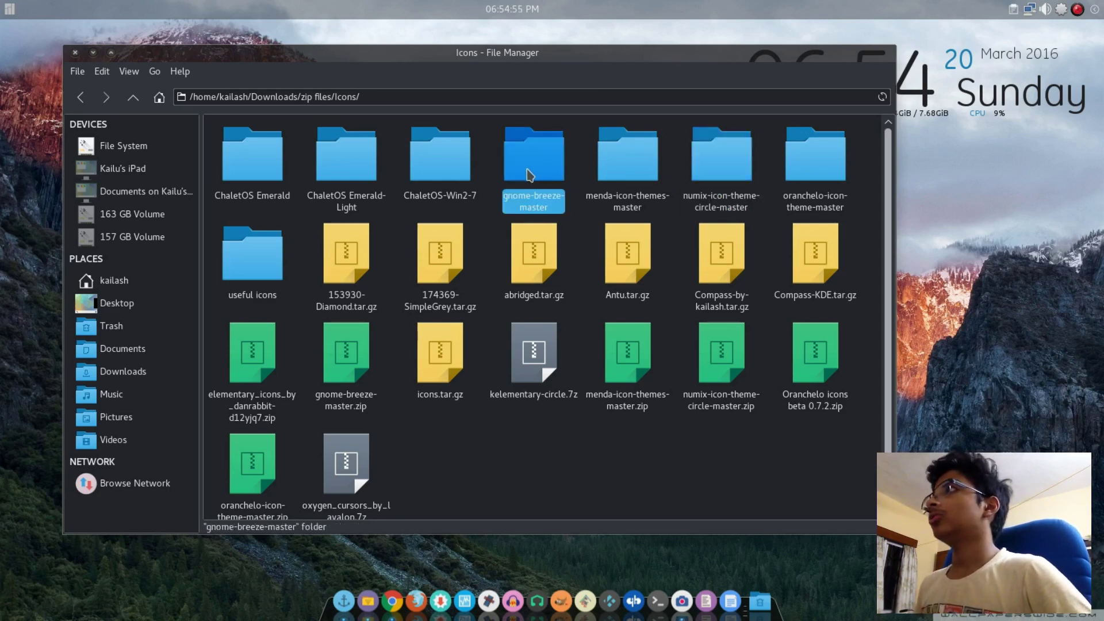
left_click(692, 173)
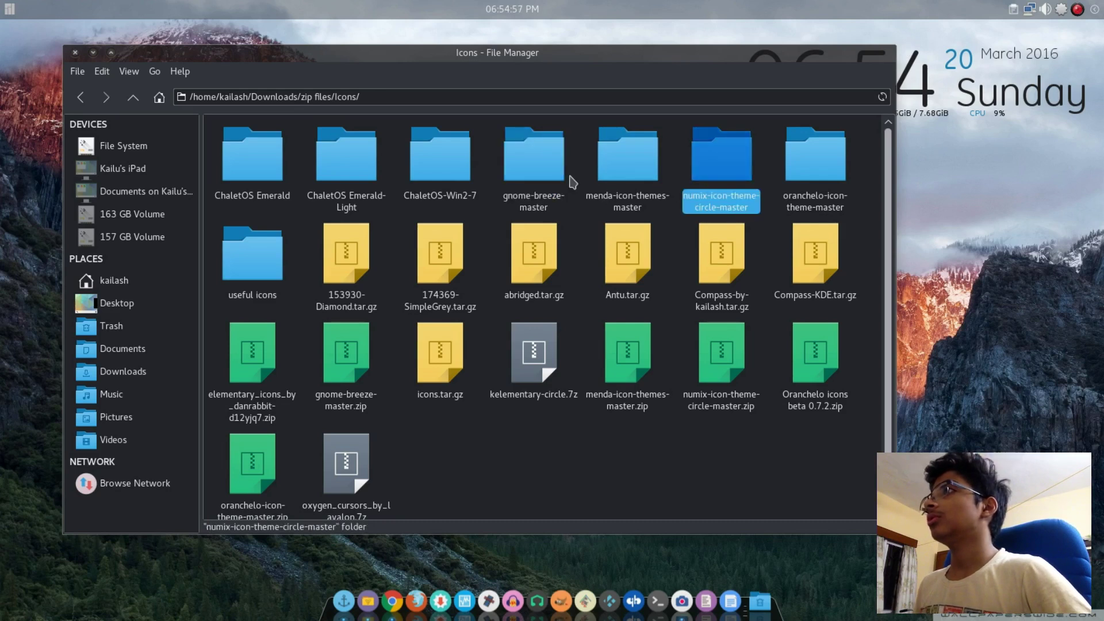
left_click(546, 173)
left_click(692, 162)
left_click(536, 172)
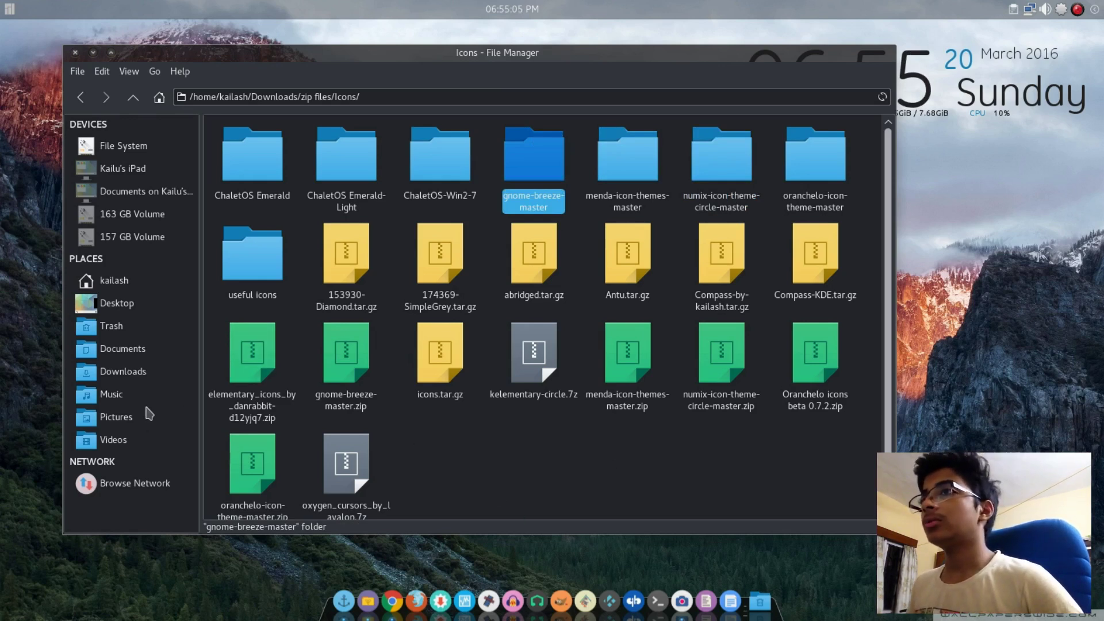
Open Link.txt from Videos/Screen Rec in Mousepad
left_click(113, 440)
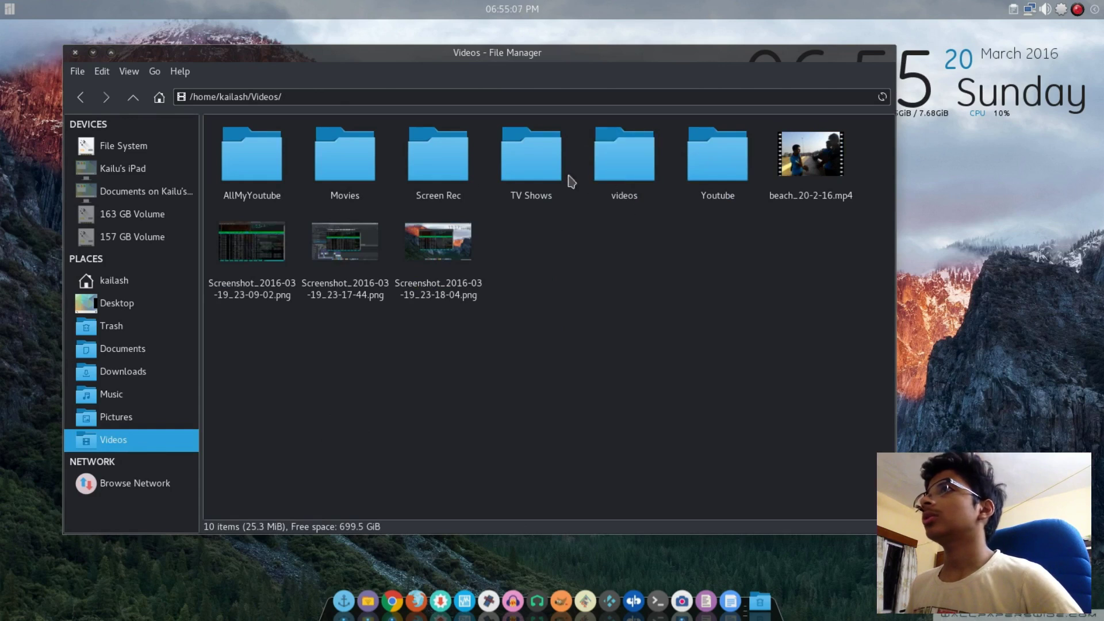
double_click(434, 173)
left_click(357, 170)
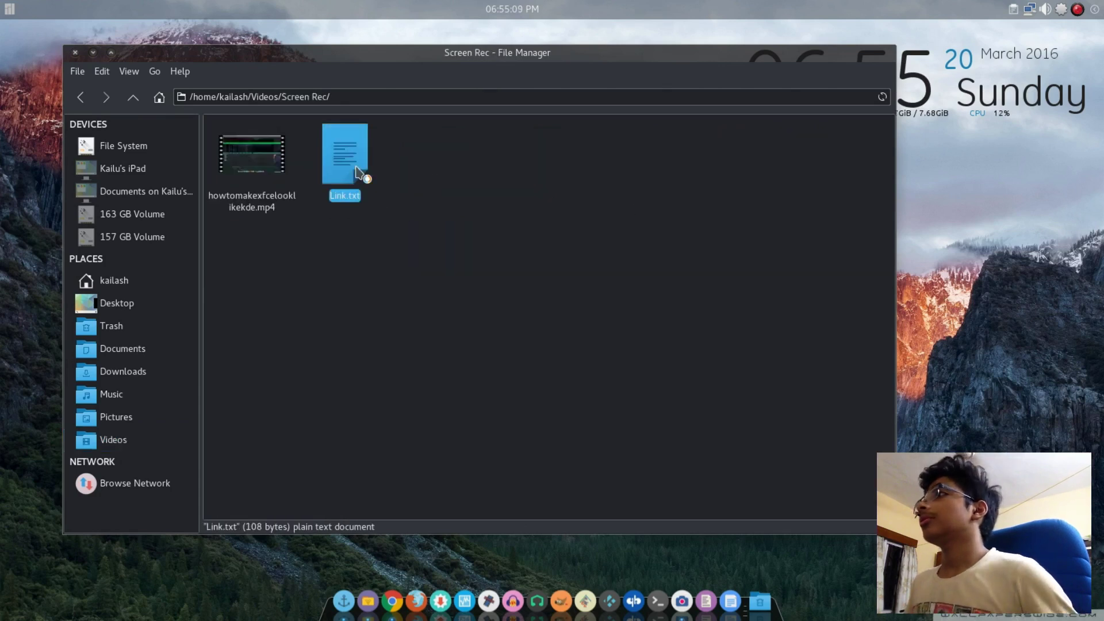
double_click(356, 170)
Select and copy the gnome-breeze GitHub link on line 2
left_click_drag(801, 126, 559, 85)
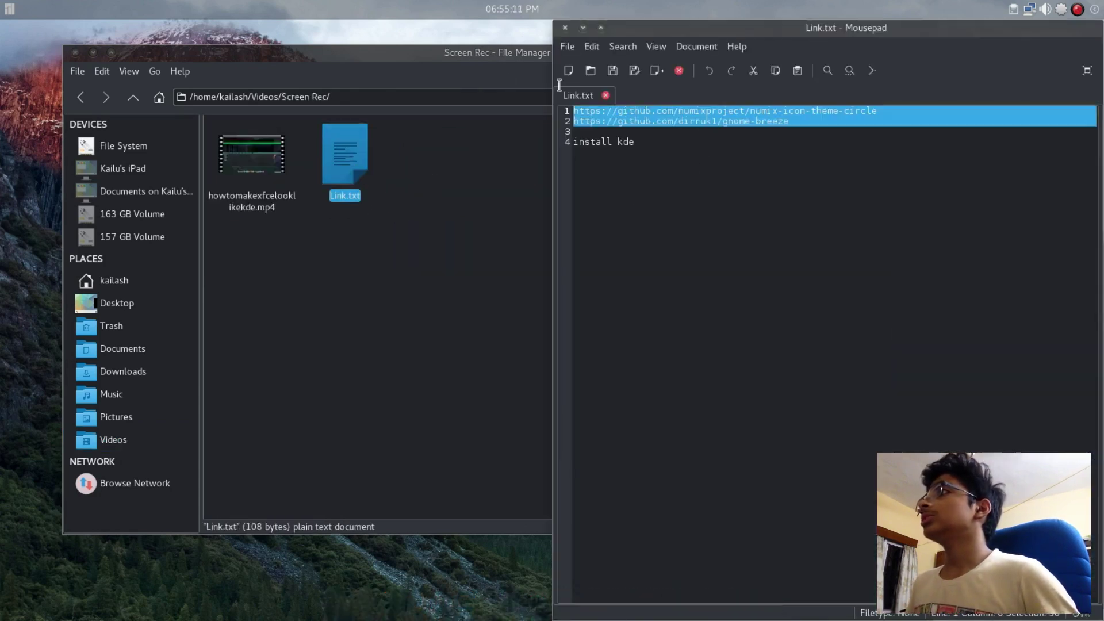
left_click(818, 133)
left_click_drag(801, 126, 574, 122)
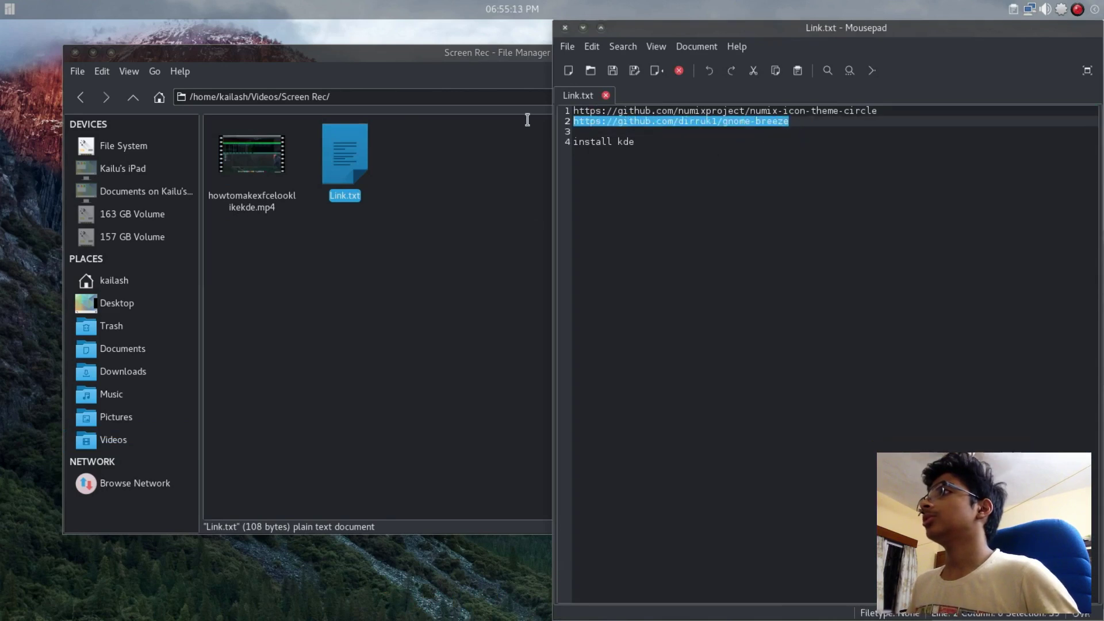
right_click(616, 119)
left_click(632, 190)
mouse_move(488, 598)
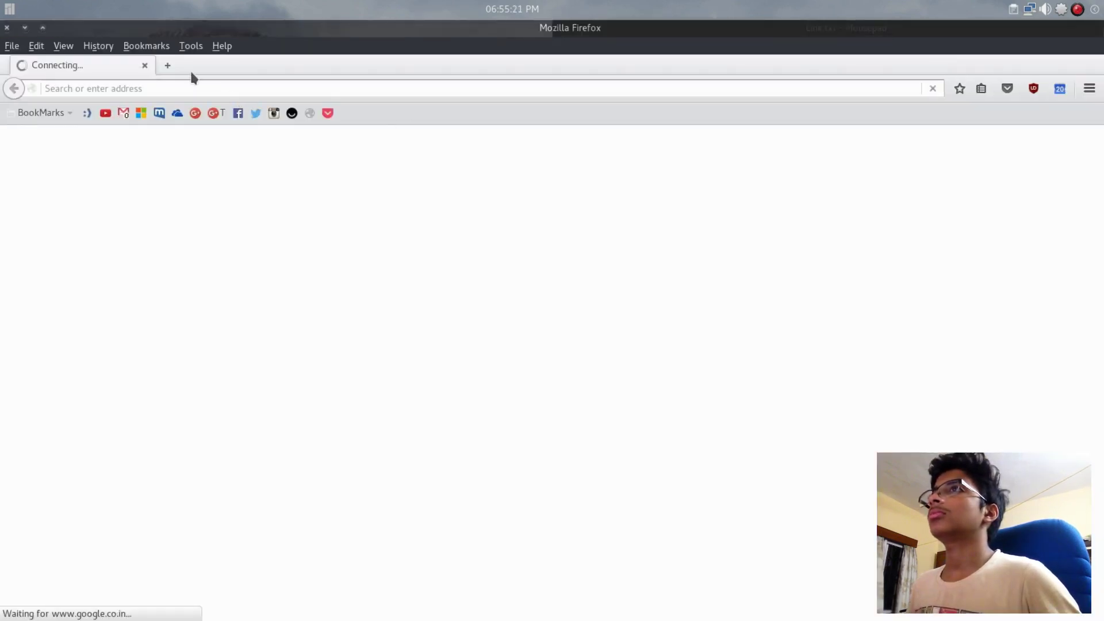
Open a new browser tab for the copied link
left_click(169, 67)
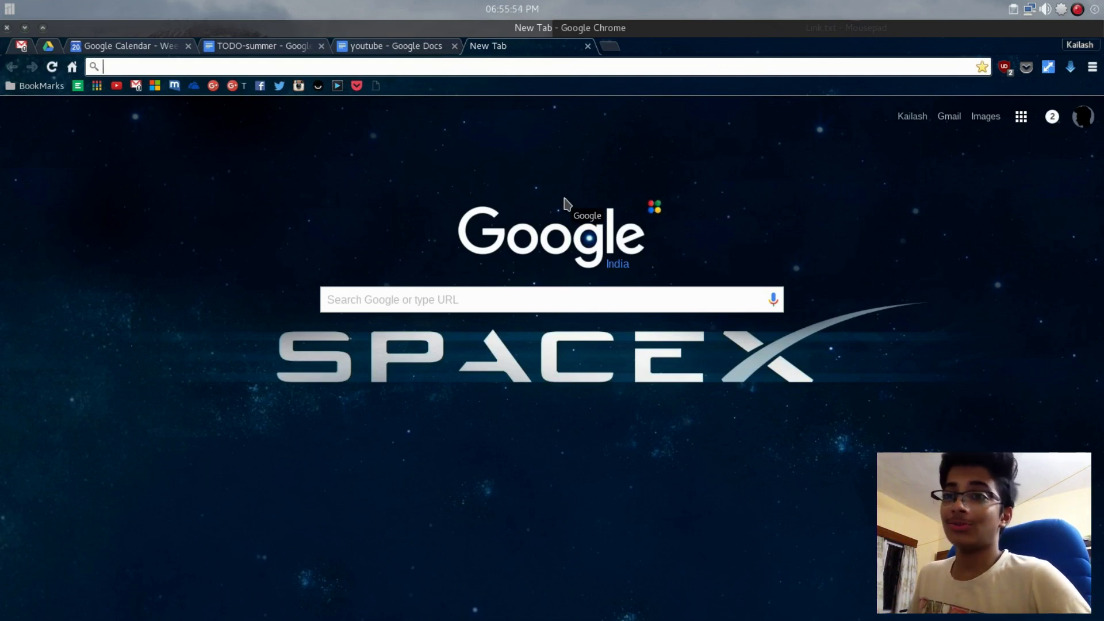
Paste the gnome-breeze link into the address bar and load its GitHub page
right_click(527, 71)
left_click(552, 138)
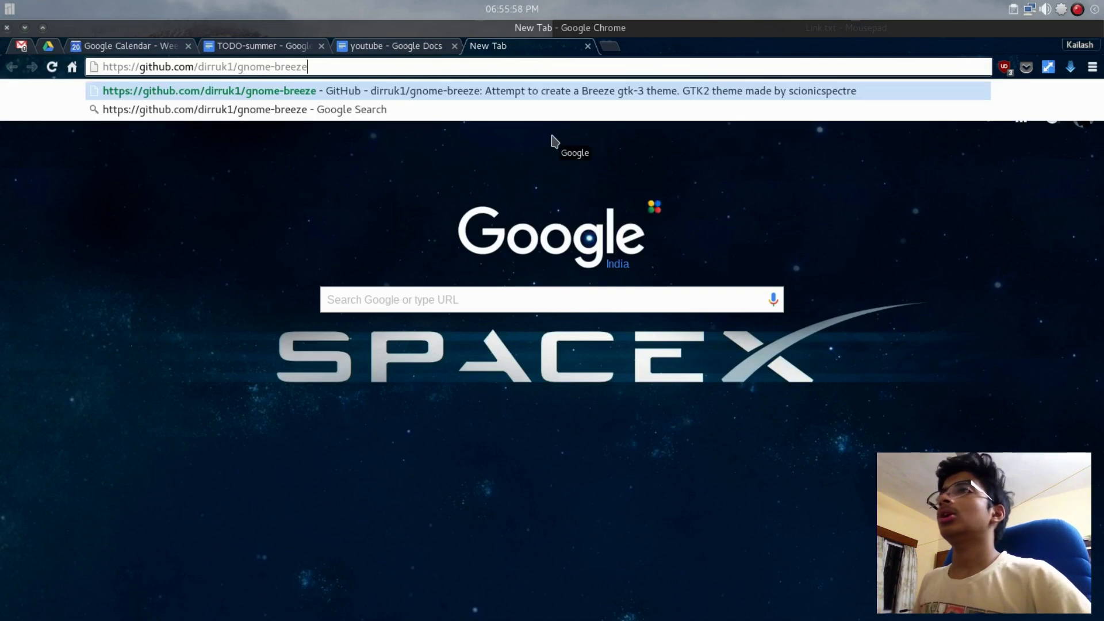
key("Return")
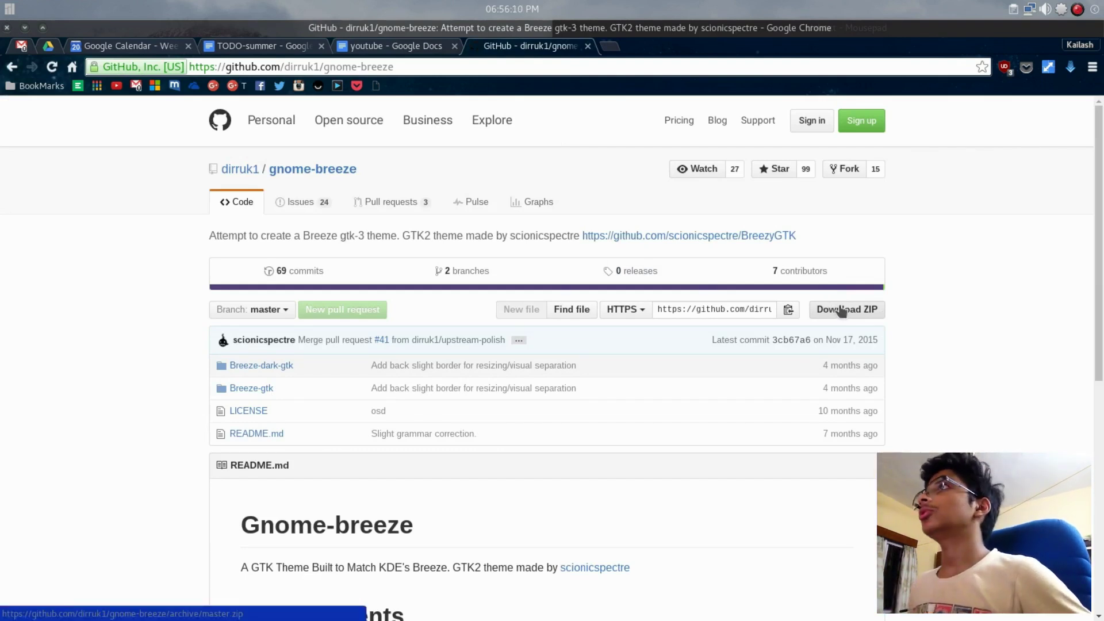
In a new tab, copy the numix-icon-theme-circle link from Link.txt's line 1 and load it
left_click(610, 46)
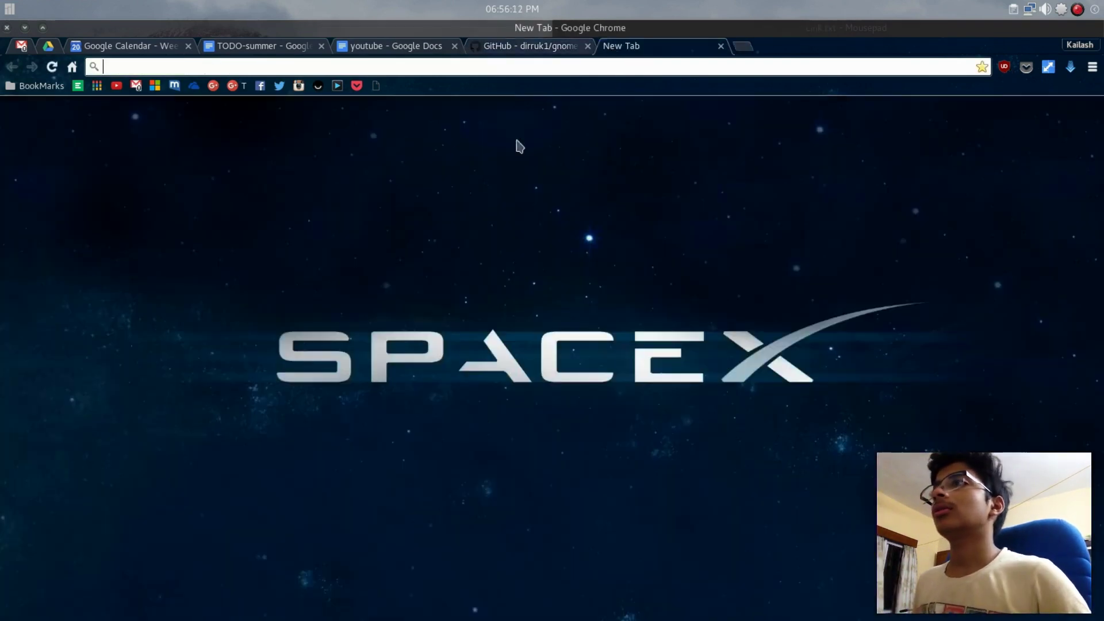
mouse_move(684, 617)
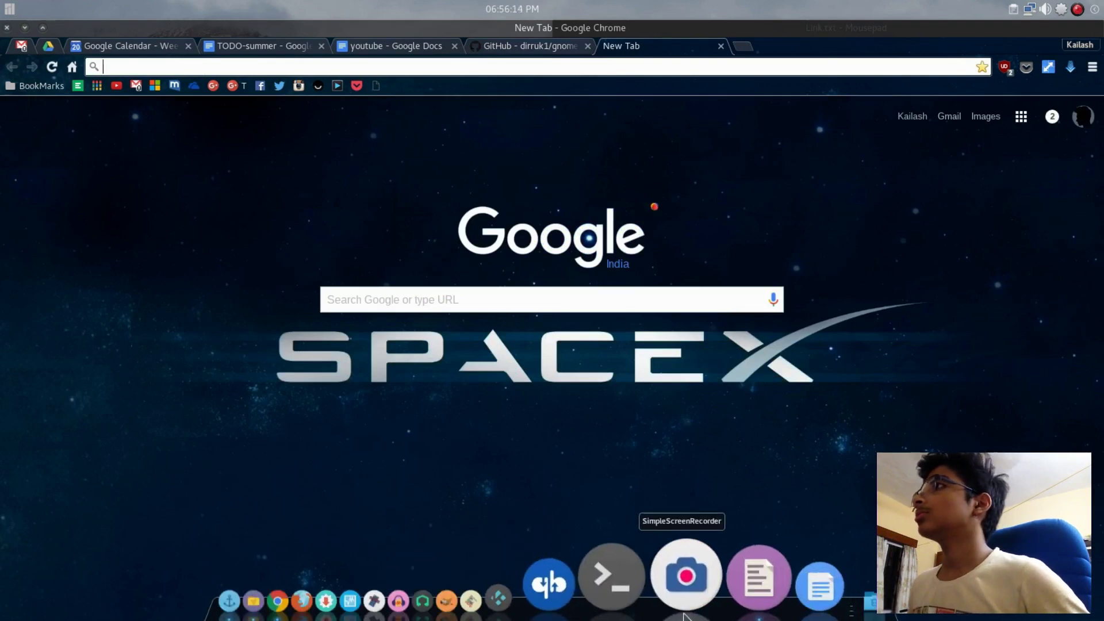
left_click(690, 583)
left_click(856, 119)
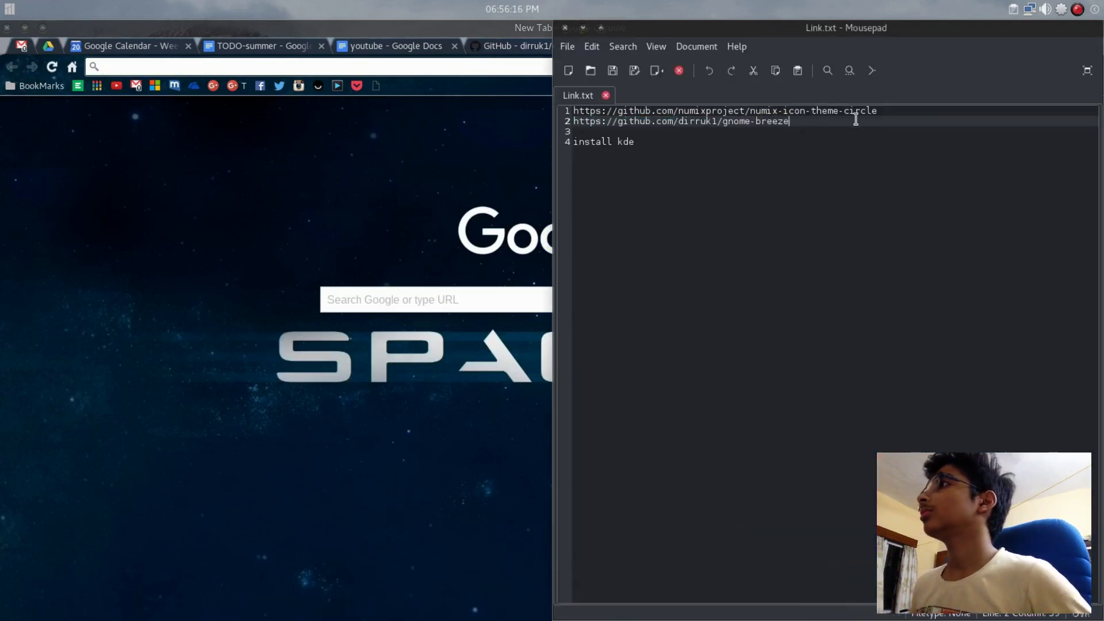
left_click_drag(883, 111, 574, 110)
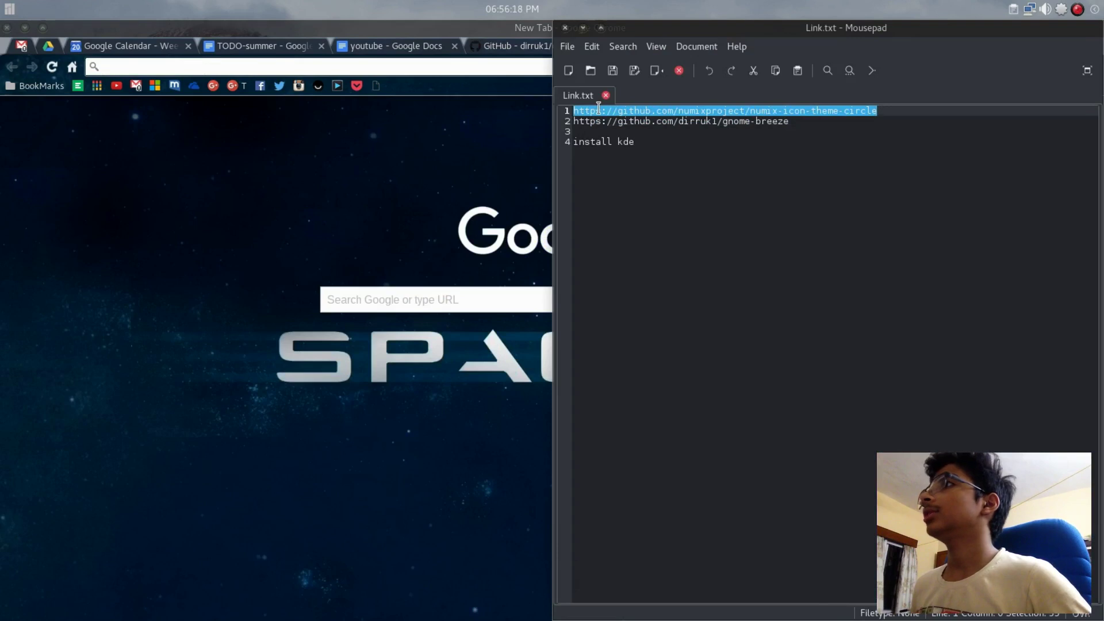
right_click(598, 110)
left_click(630, 178)
left_click(428, 70)
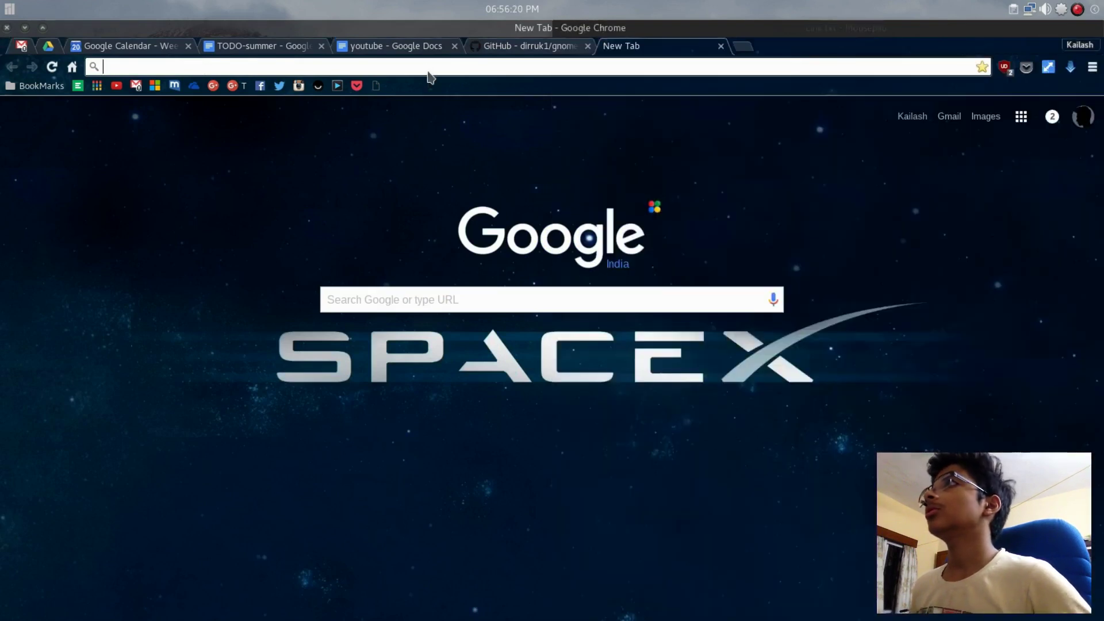
right_click(428, 70)
left_click(456, 162)
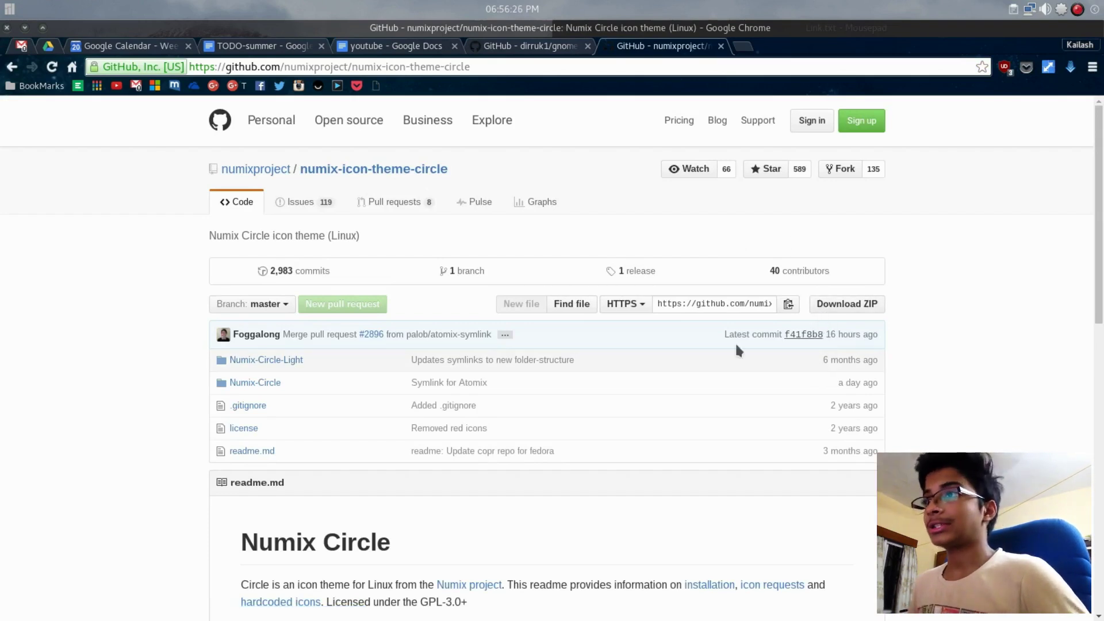
Return to Thunar and navigate to Downloads/zip files/Icons
mouse_move(705, 618)
left_click(359, 601)
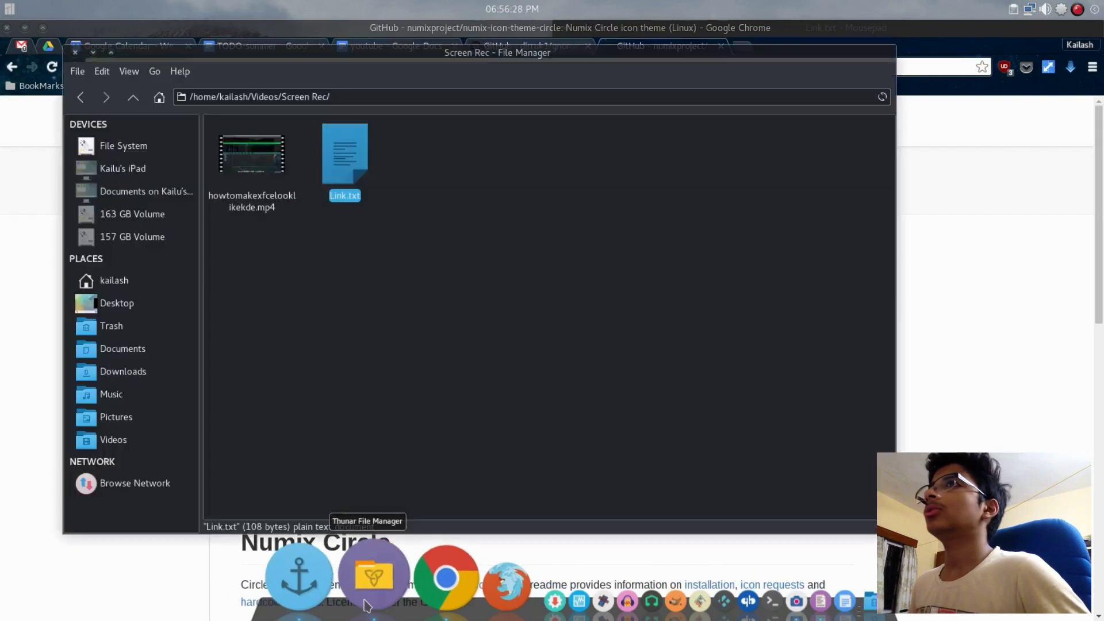
left_click(79, 98)
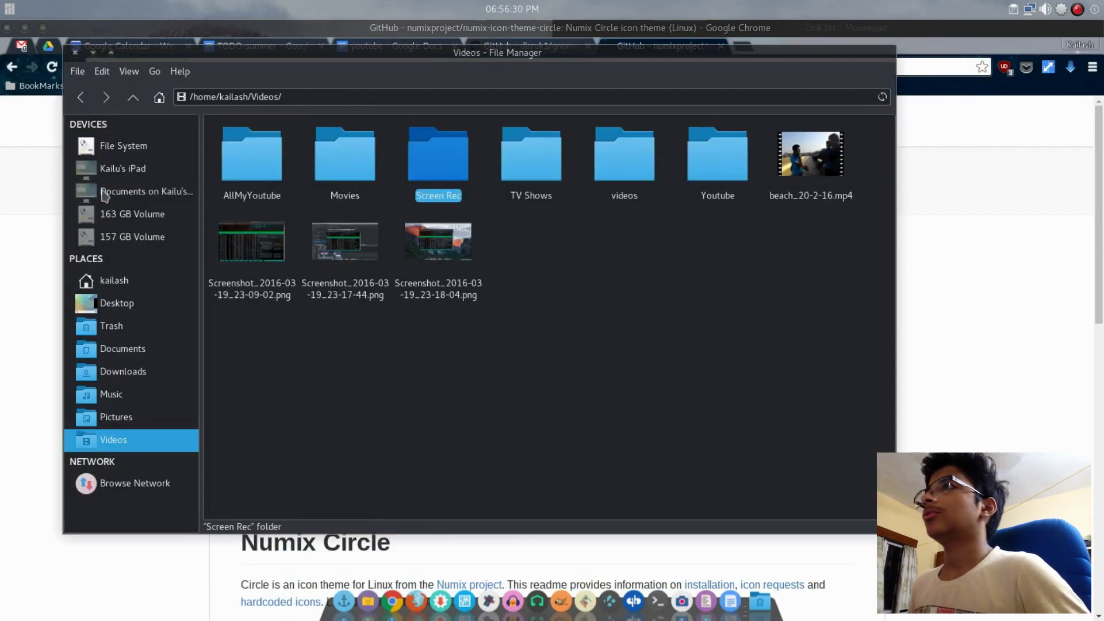
left_click(141, 374)
double_click(740, 152)
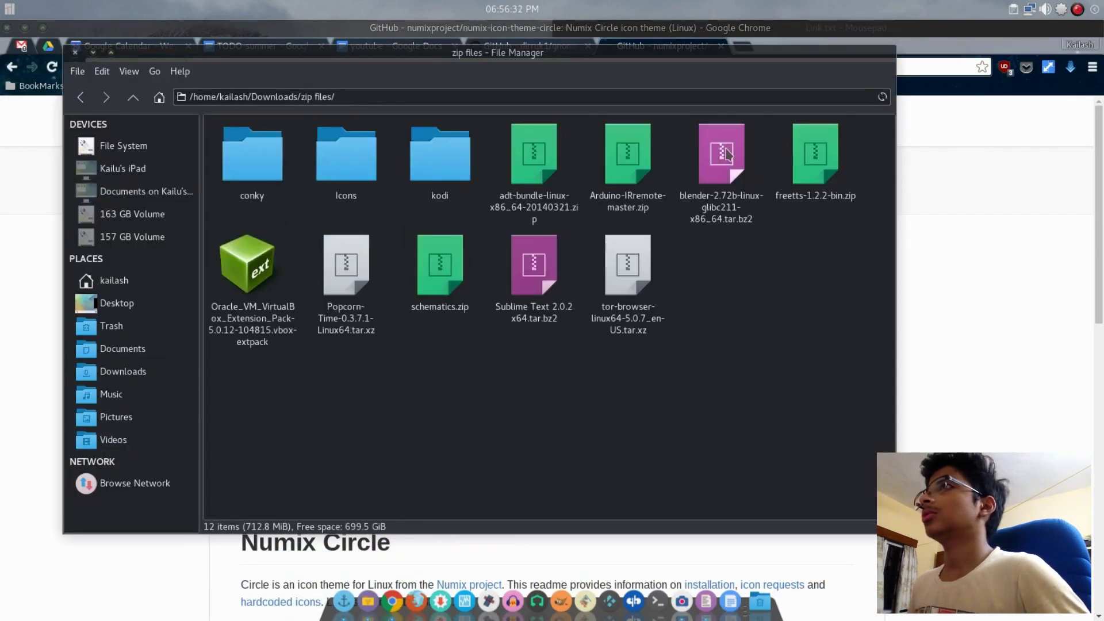
double_click(346, 154)
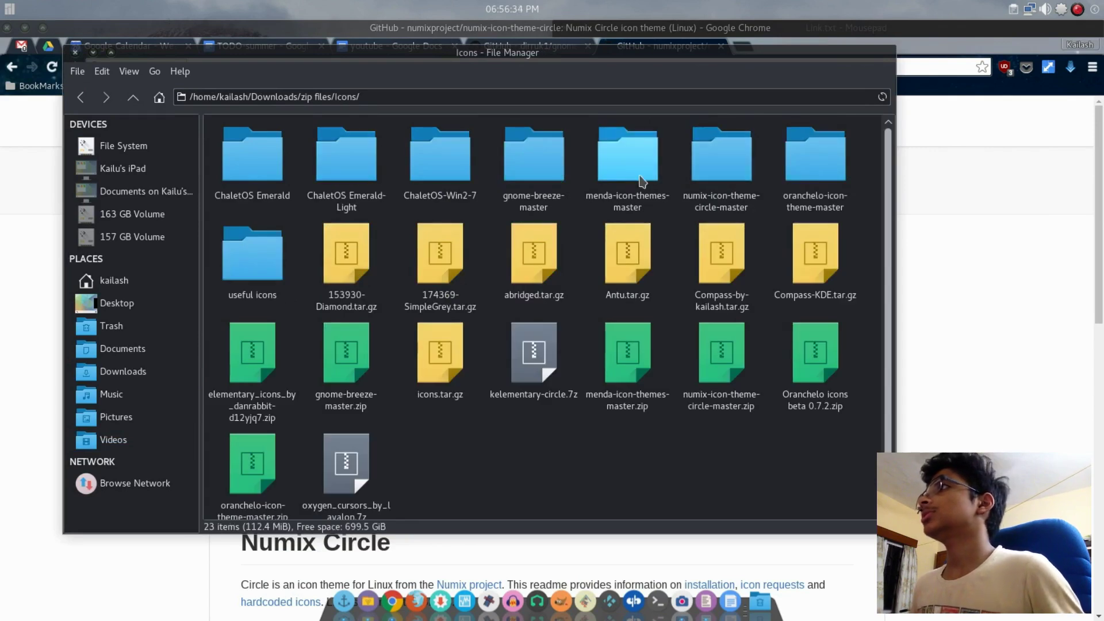
Select the gnome-breeze-master and numix-icon-theme-circle-master folders, then deselect them
left_click(628, 182)
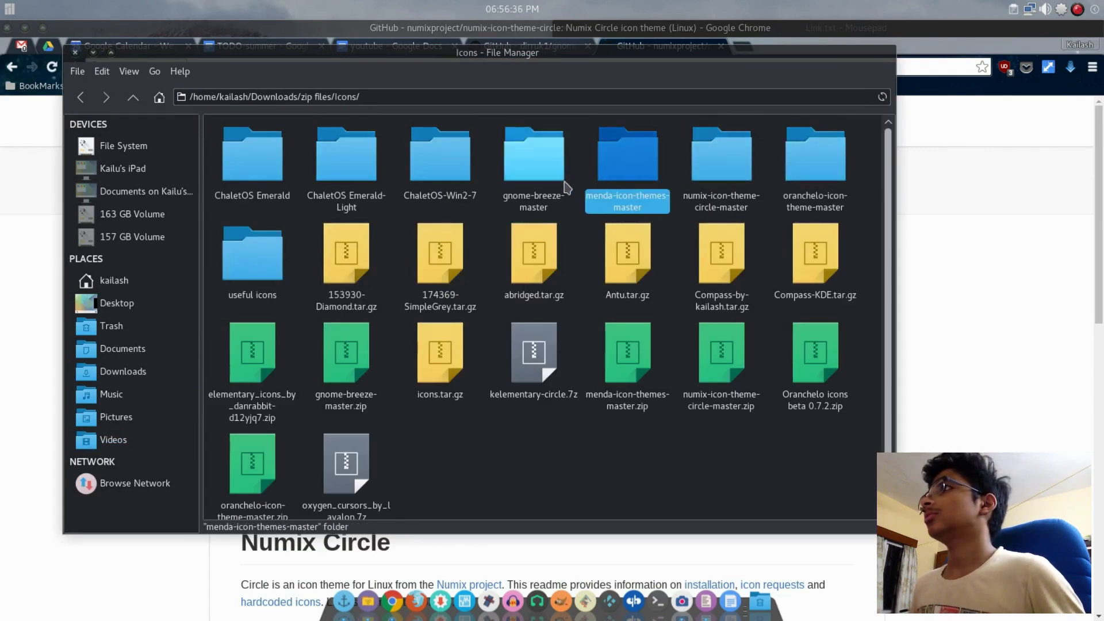
left_click(546, 175)
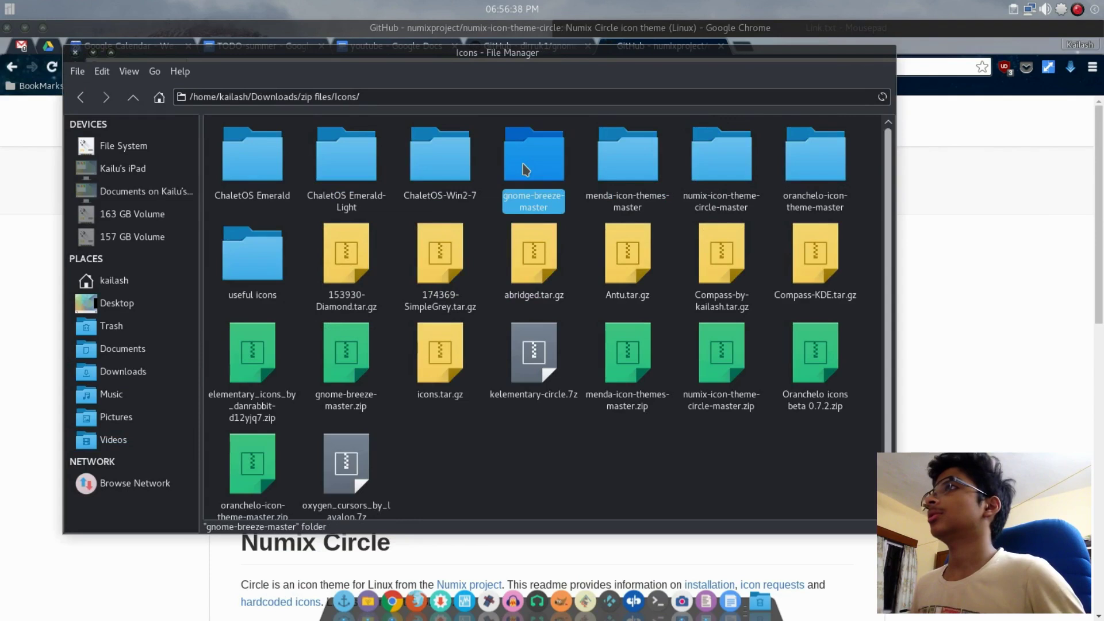
left_click(736, 173, "ctrl")
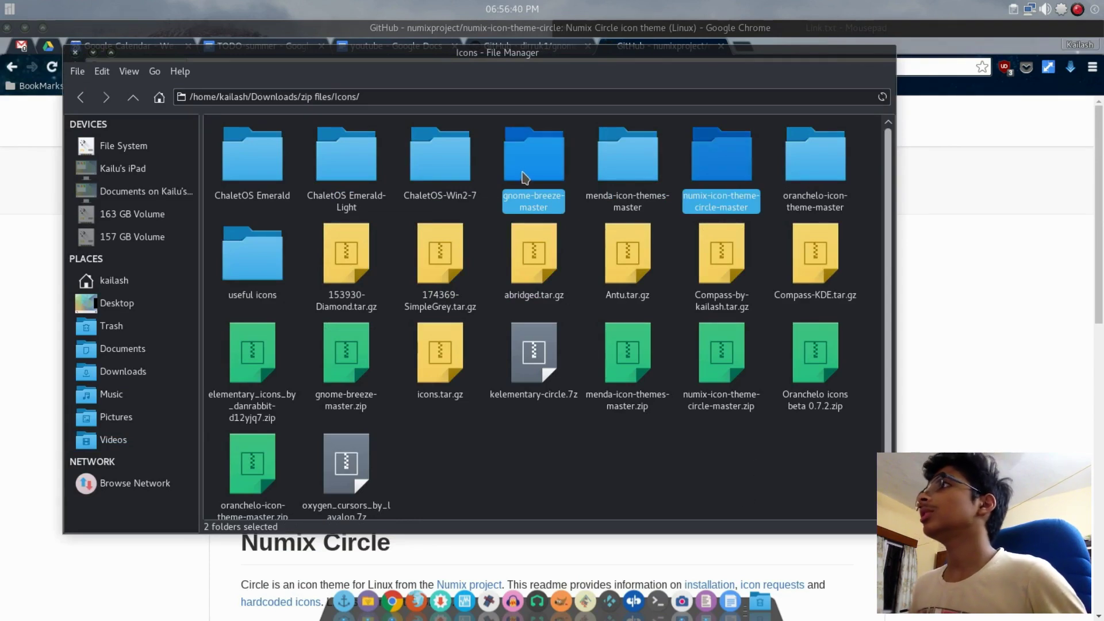
left_click(672, 447)
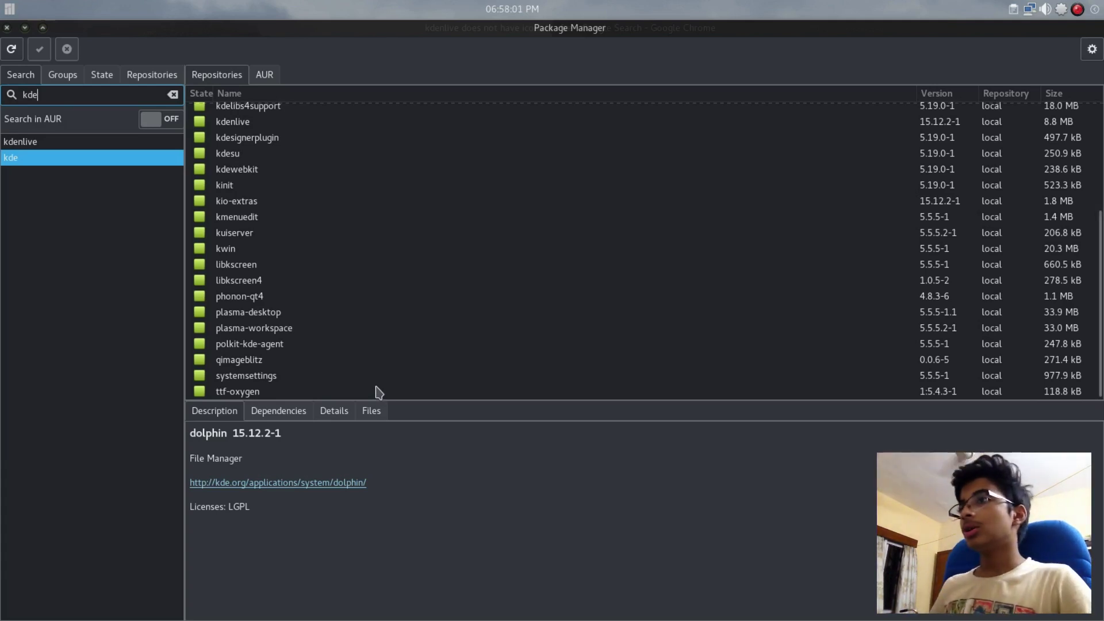
Read details of ttf-oxygen, systemsettings, qimageblitz, polkit-kde-agent, plasma-workspace and plasma-desktop
left_click(254, 395)
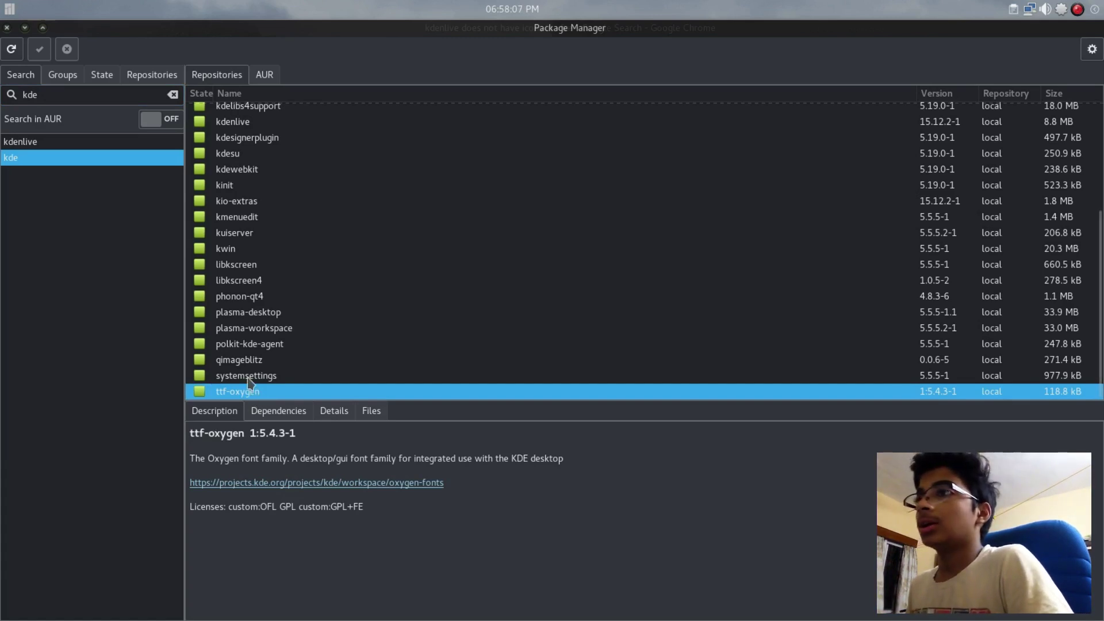
left_click(249, 378)
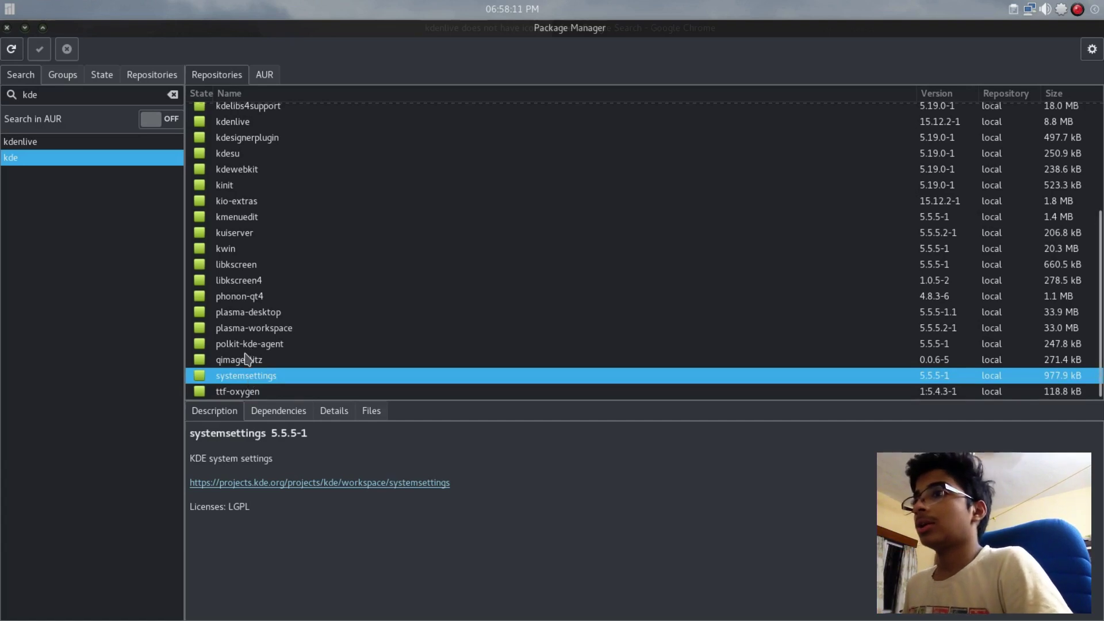
left_click(247, 360)
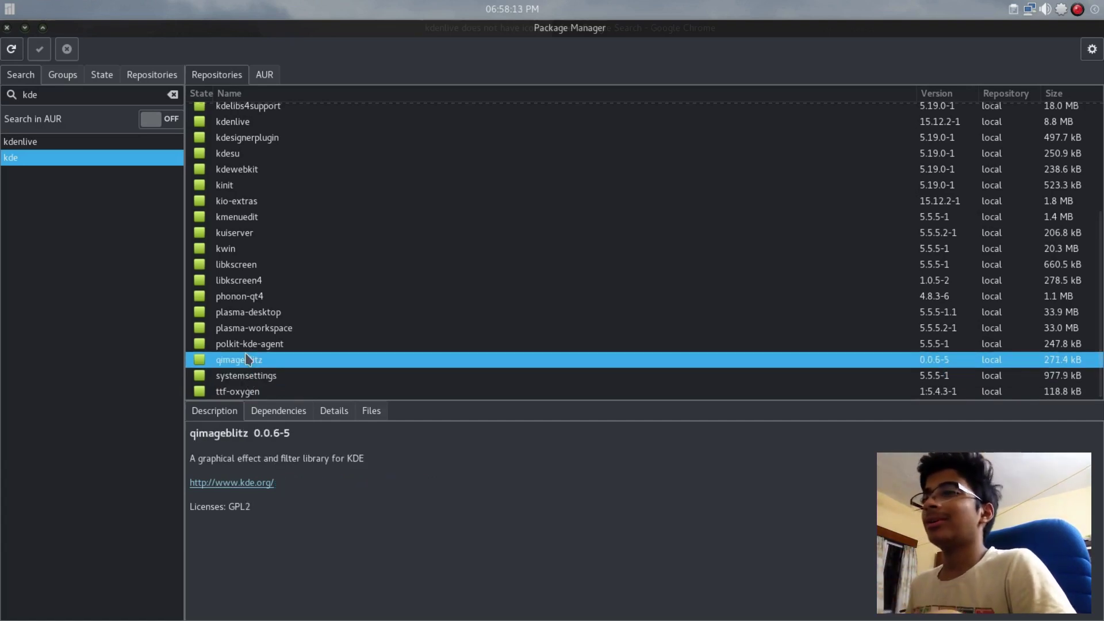
left_click(258, 344)
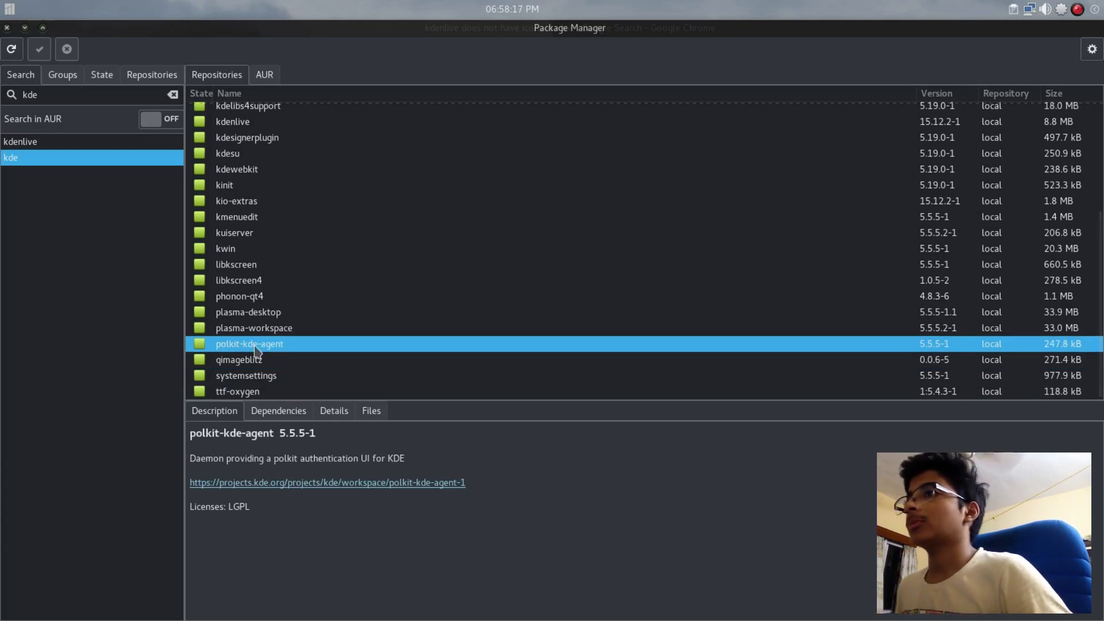
left_click(260, 335)
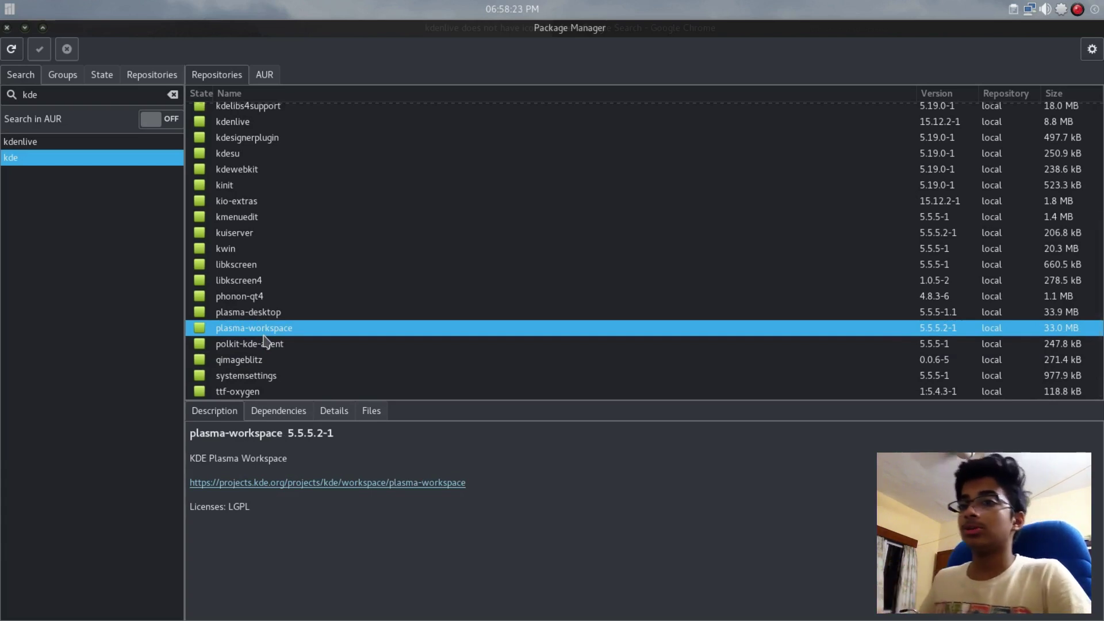
left_click(261, 315)
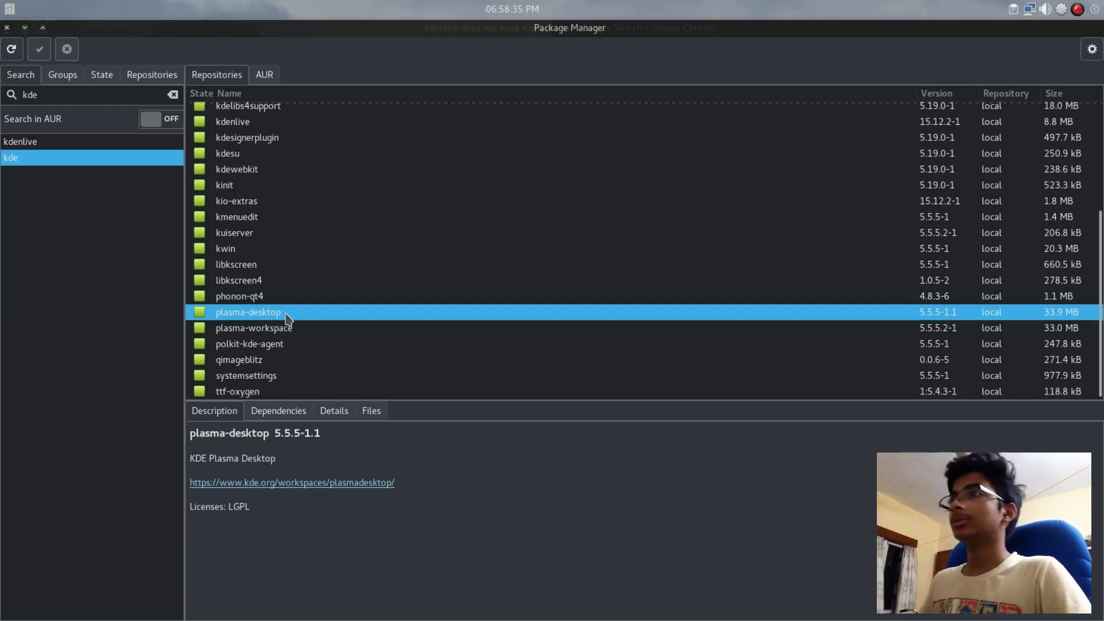
Read details of phonon-qt4, libkscreen, kinit, kdesignerplugin, kdebase-runtime and kdegraphics-okular, then select ttf-oxygen
left_click(279, 296)
left_click(272, 280)
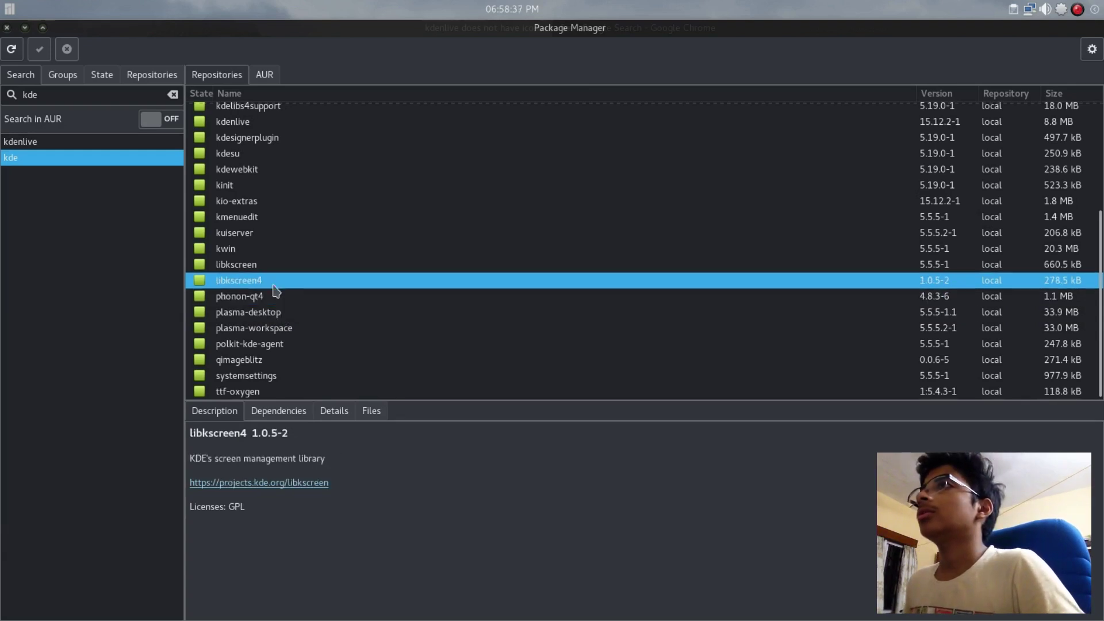
left_click(271, 264)
left_click(271, 185)
left_click(270, 137)
scroll(247, 219, "up", 3)
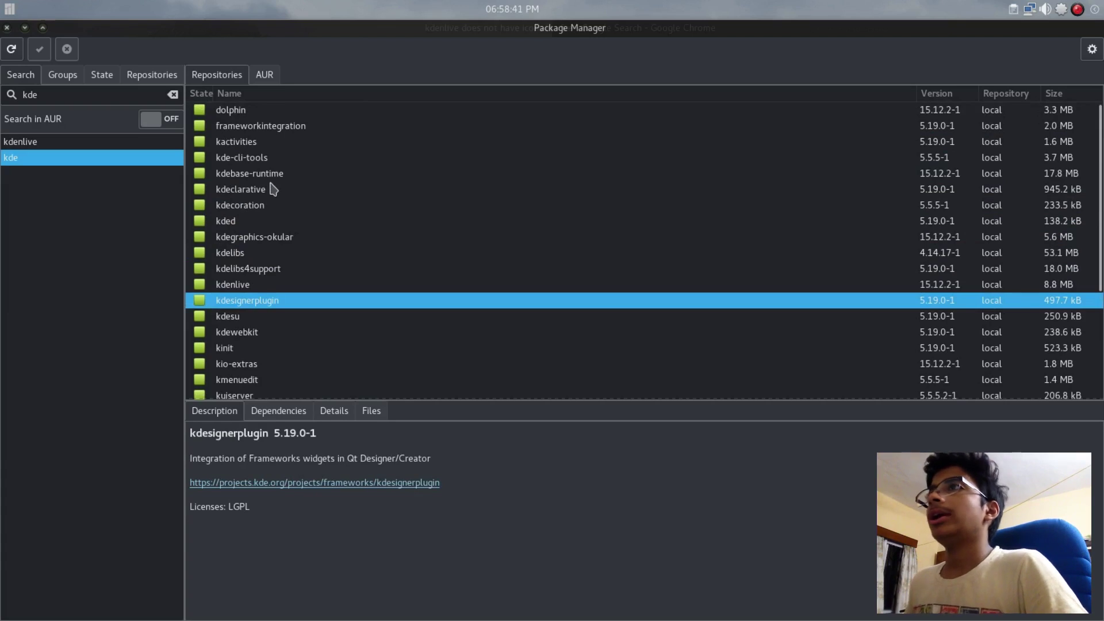
left_click(265, 175)
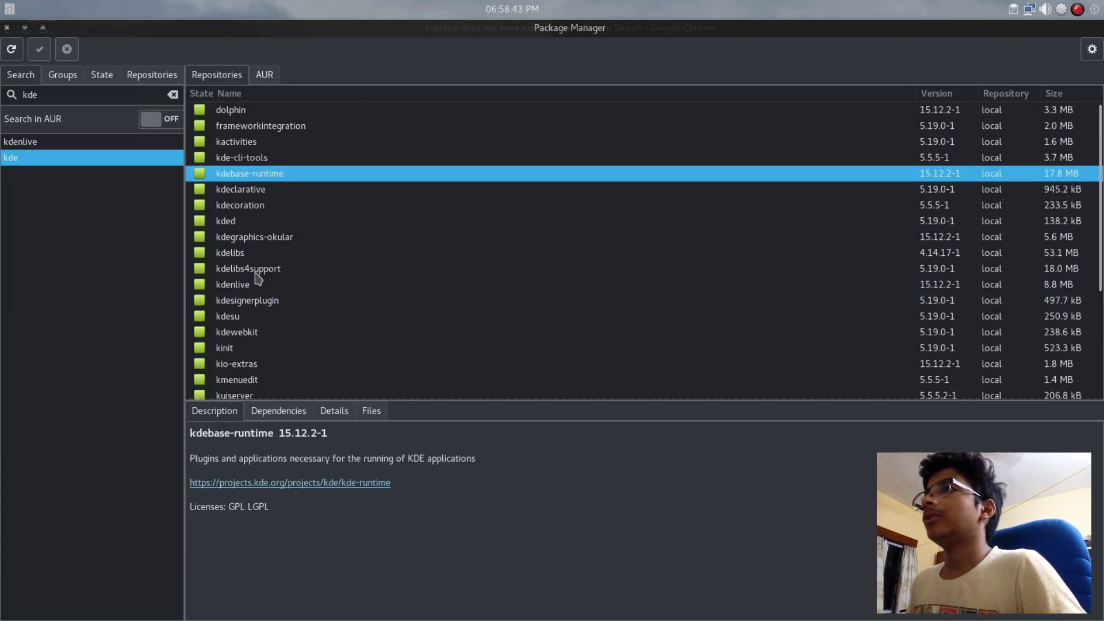
left_click(257, 241)
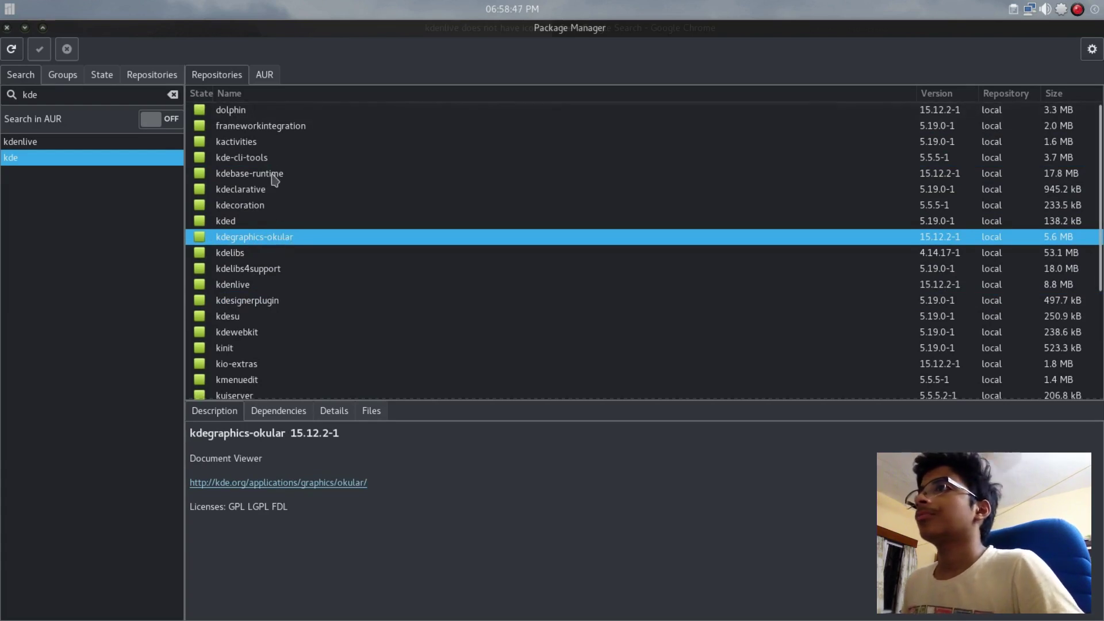
scroll(276, 187, "down", 3)
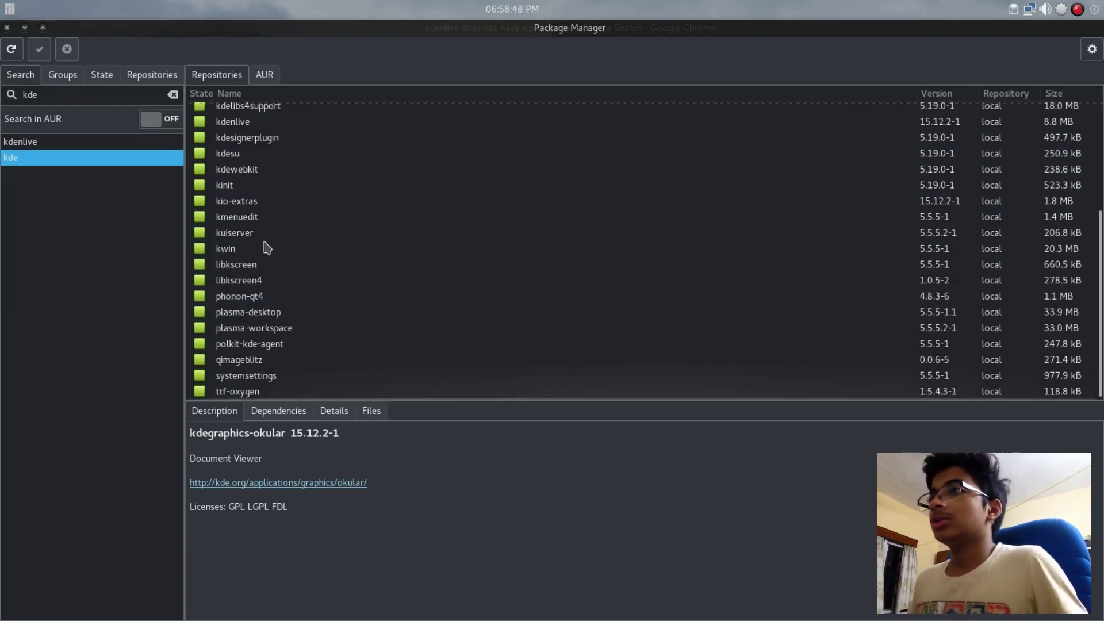
left_click(269, 392)
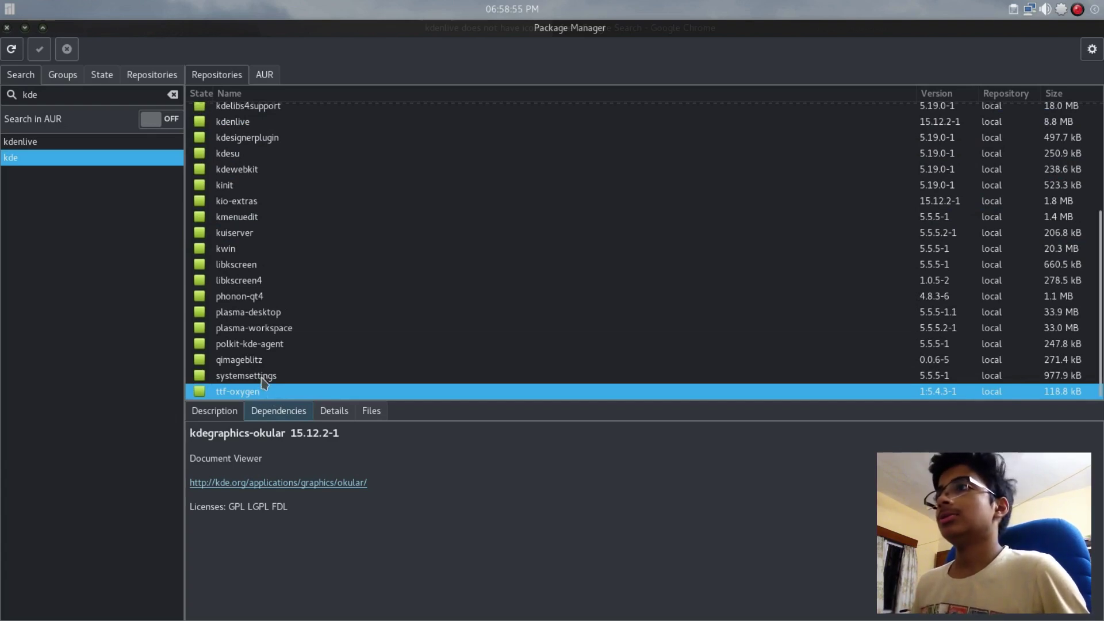
Add systemsettings, plasma-workspace and plasma-desktop to the ttf-oxygen selection
left_click(262, 377, "shift")
left_click(266, 333, "ctrl")
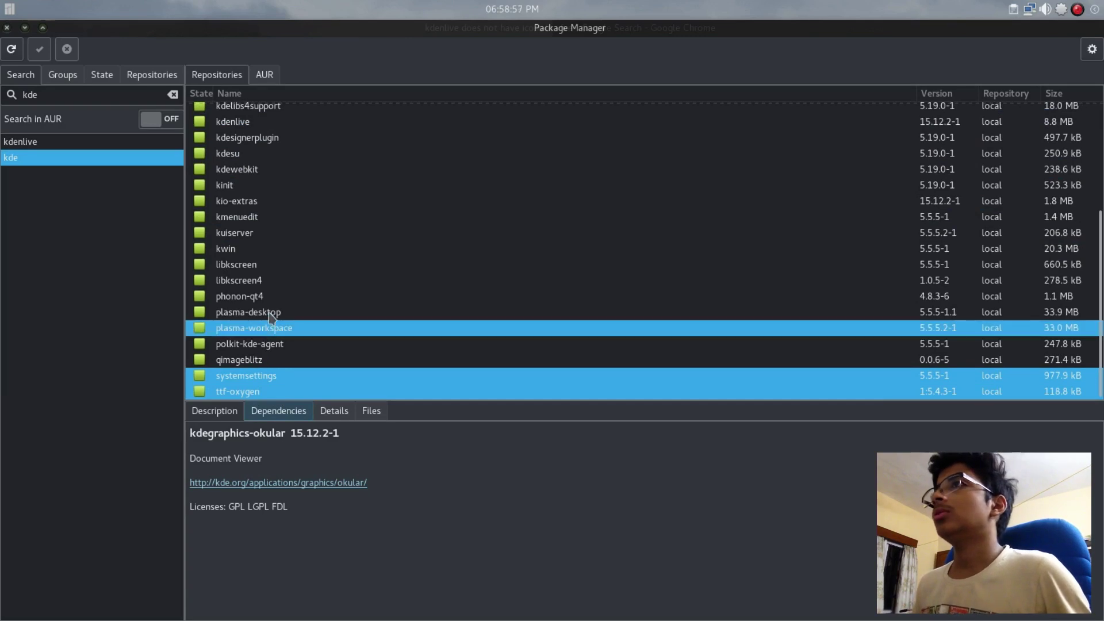
left_click(271, 314, "ctrl")
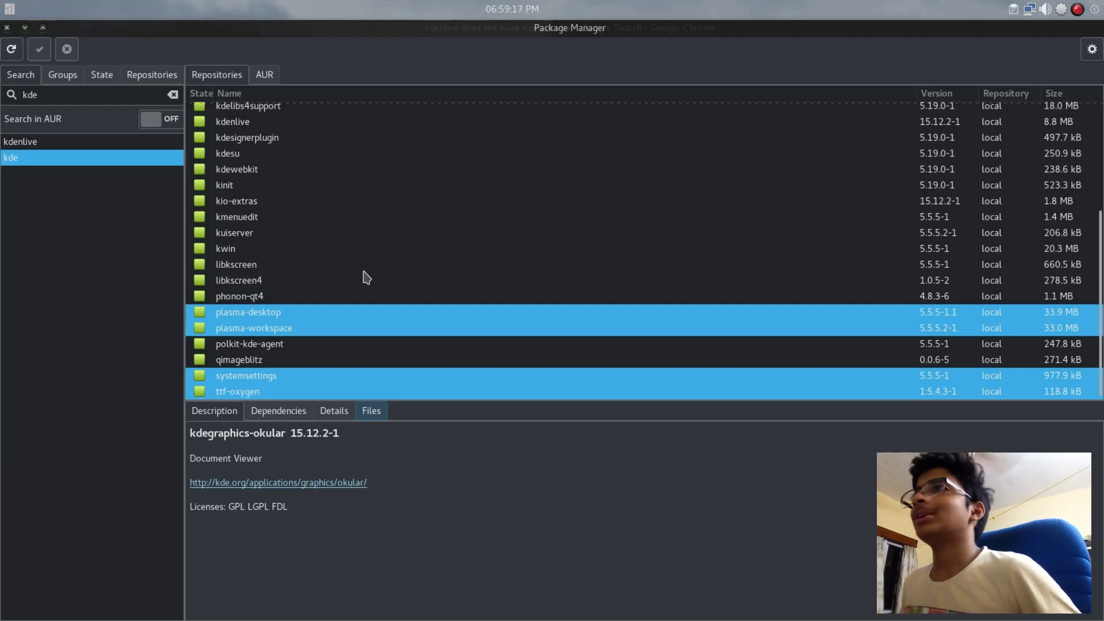
scroll(367, 277, "up", 3)
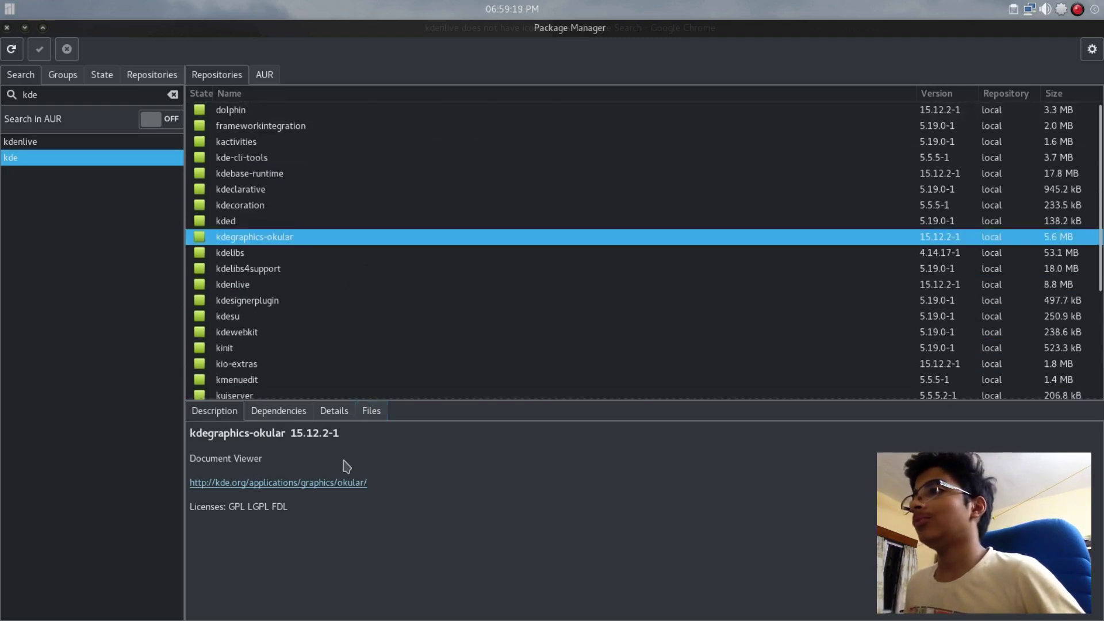
mouse_move(424, 537)
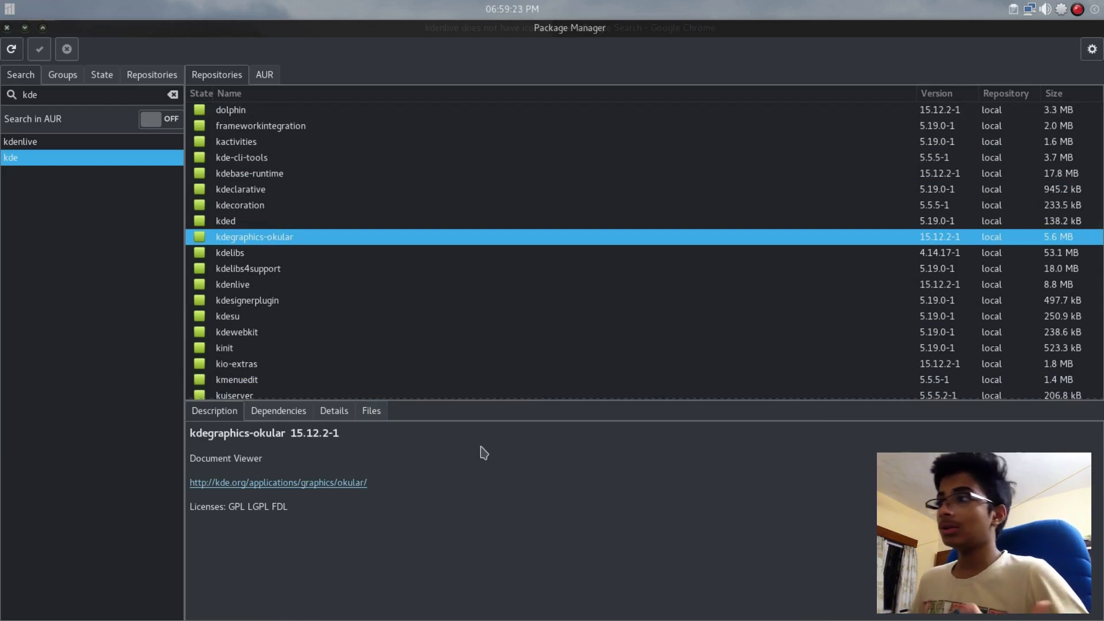
scroll(233, 218, "down", 3)
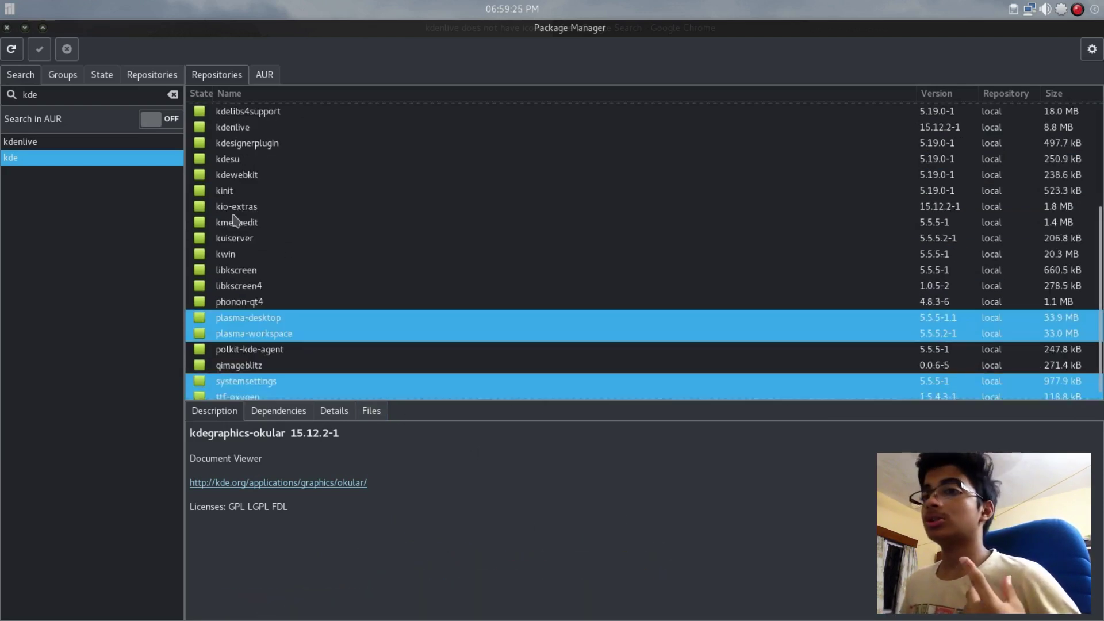
scroll(234, 220, "down", 1)
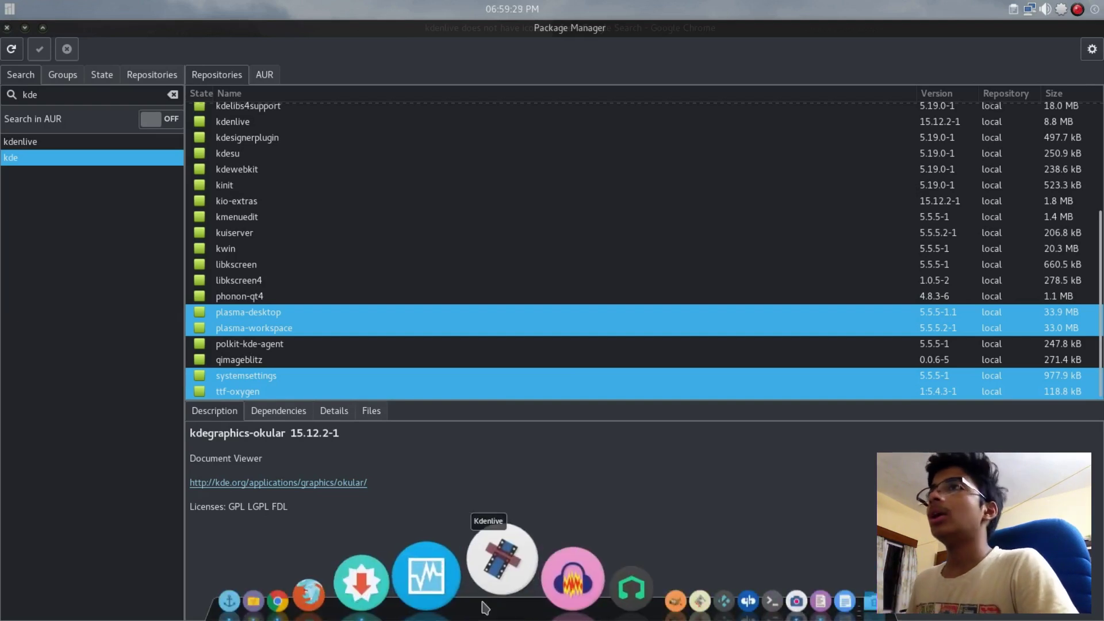
Check the Kdenlive window, then return to Pamac and close it
left_click(486, 604)
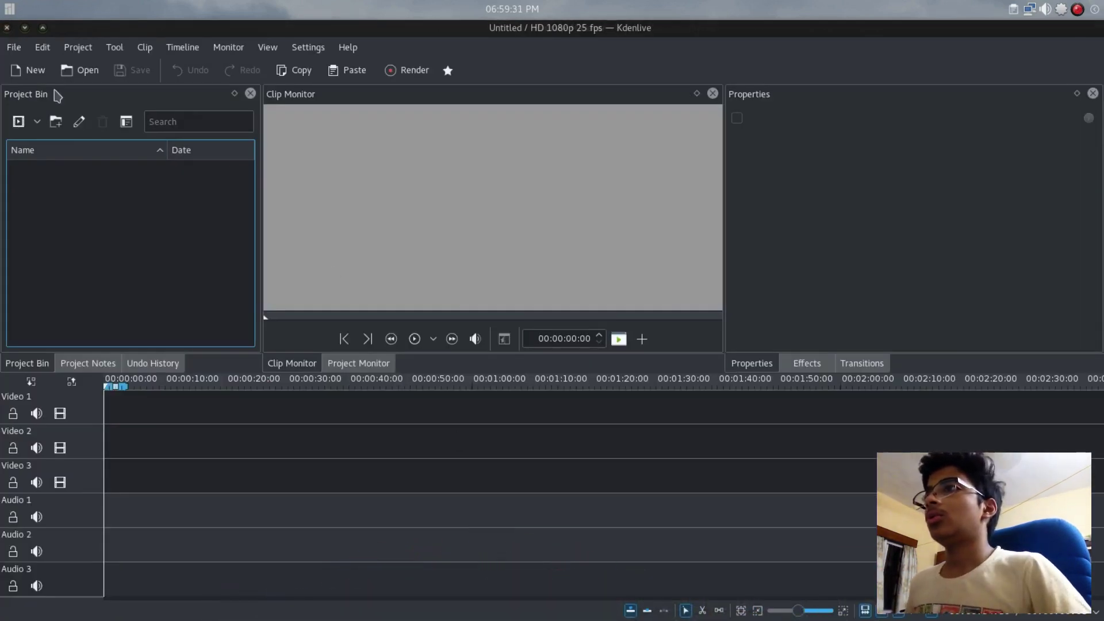
key("alt+Tab")
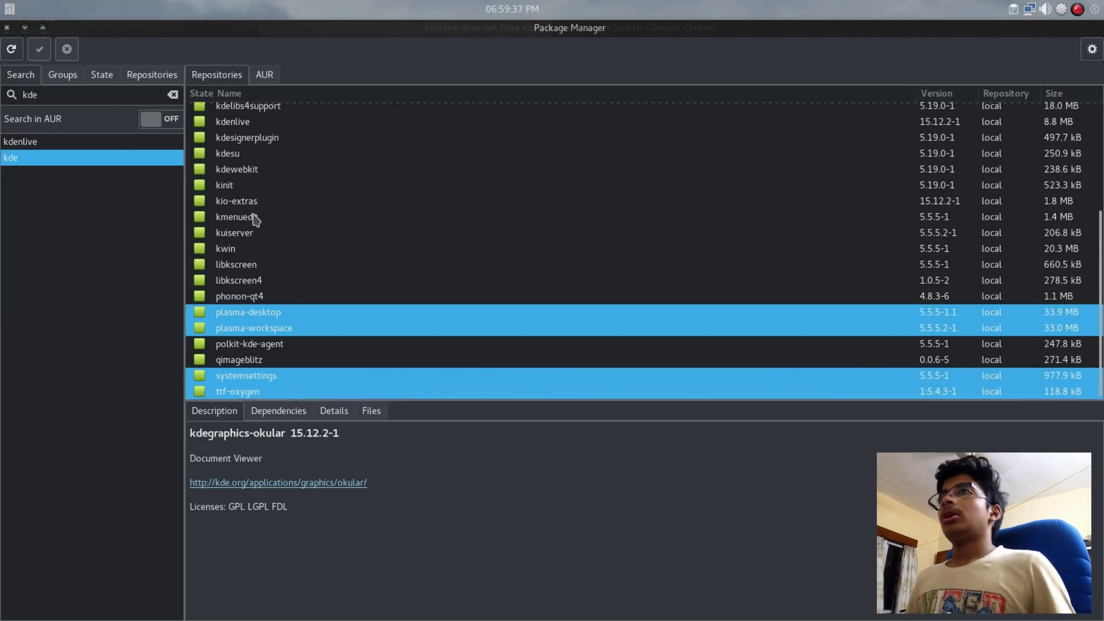
scroll(247, 212, "up", 3)
left_click(7, 29)
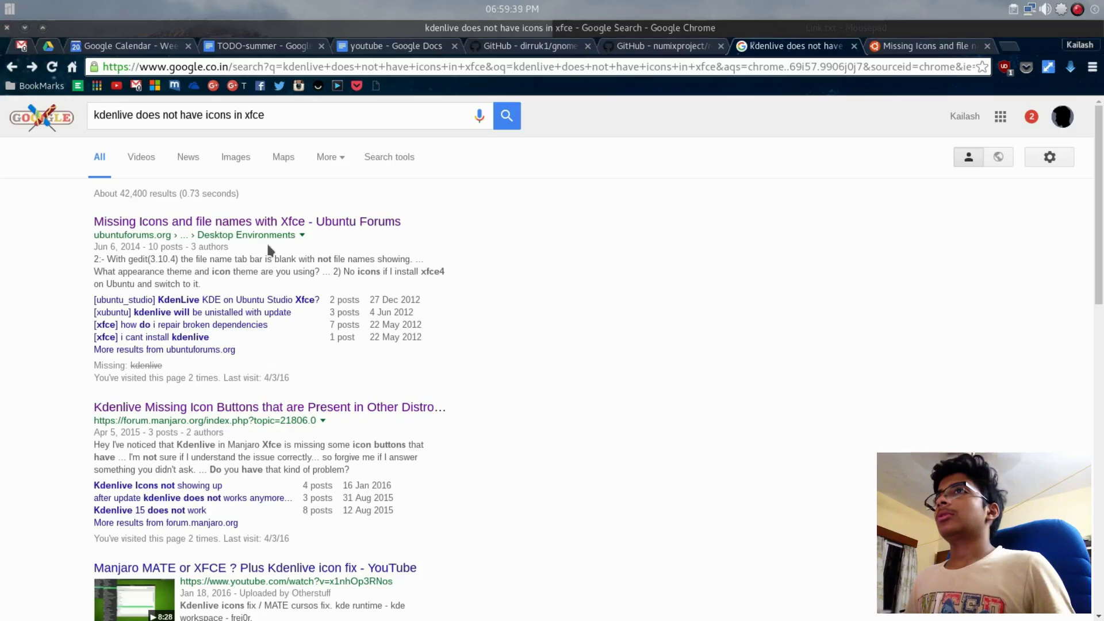
Minimize Chrome and the Link.txt window, and open the Whisker applications menu
left_click(25, 28)
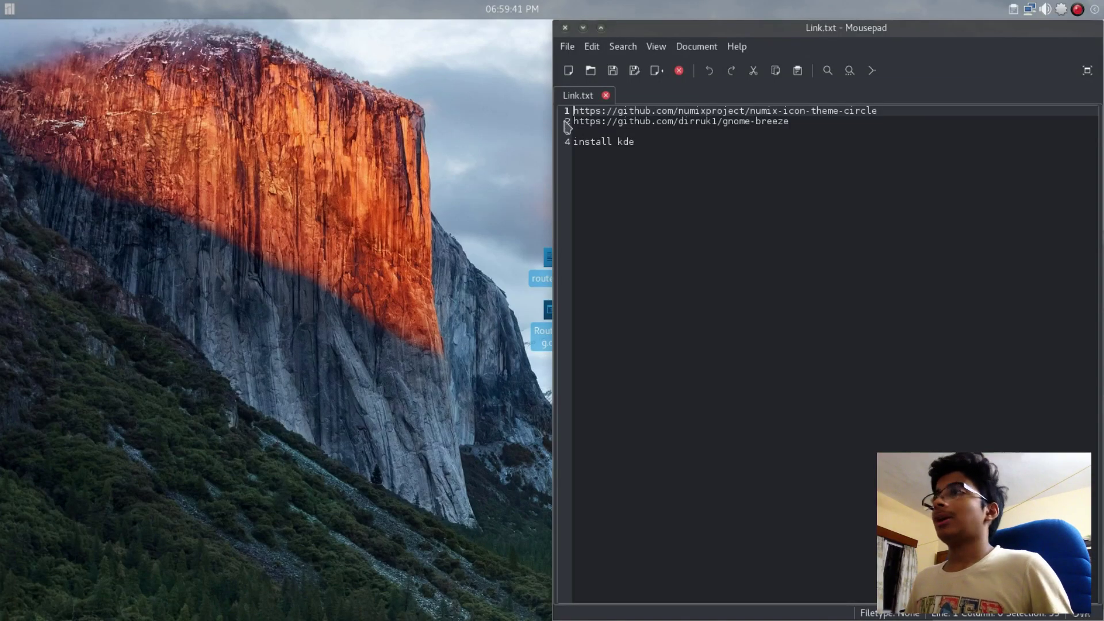
left_click(583, 30)
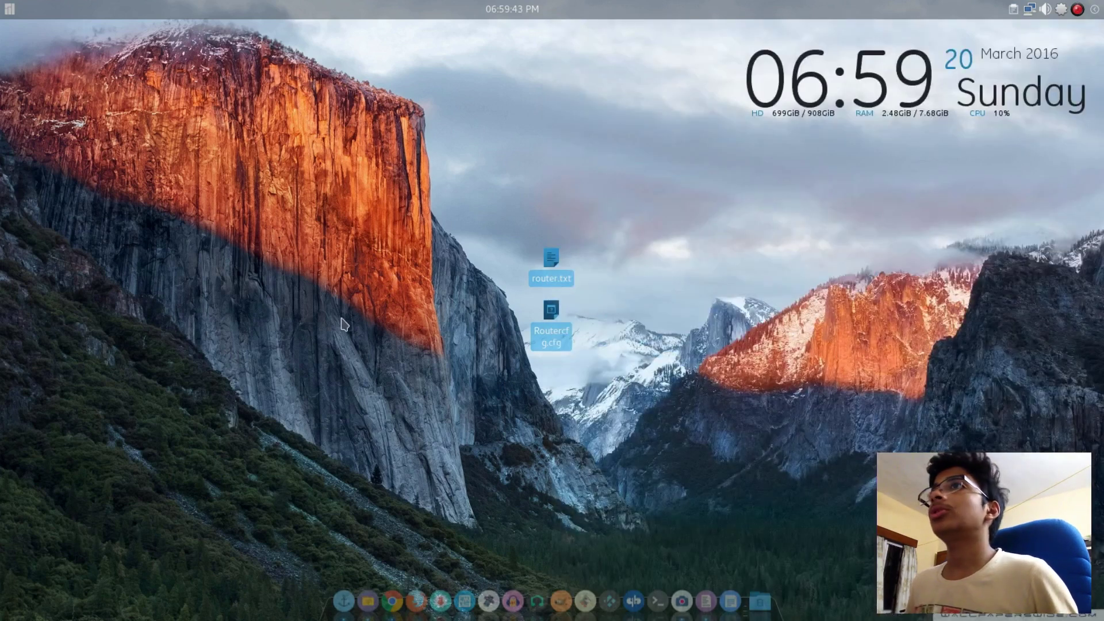
left_click(9, 9)
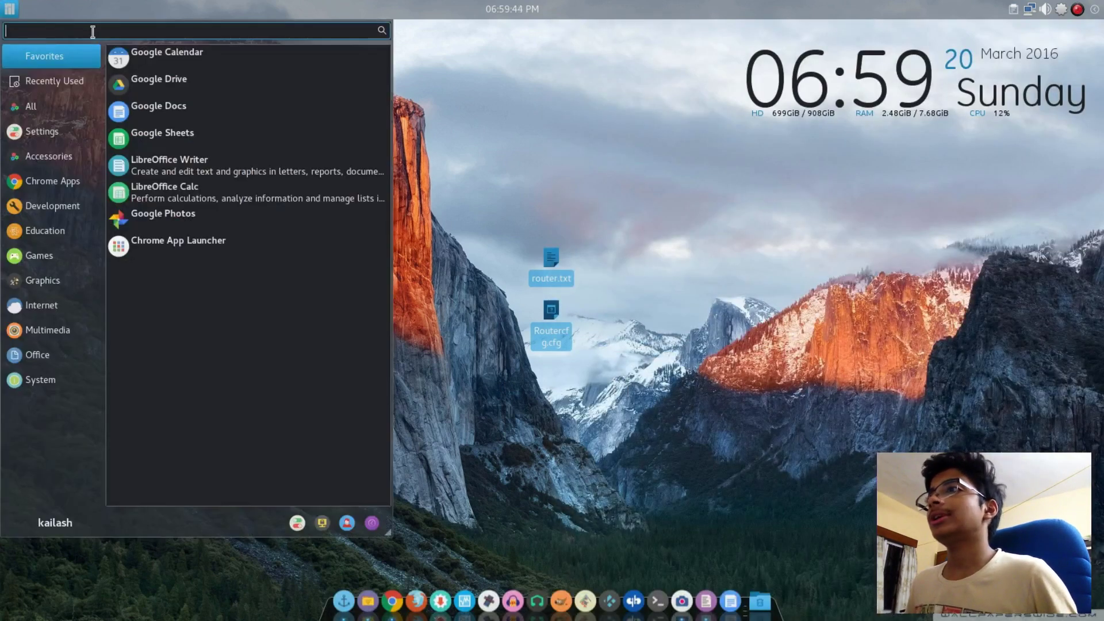
In Appearance settings' Icons tab, try Breeze and set Numix Circle as the icon theme
left_click(298, 523)
left_click(334, 157)
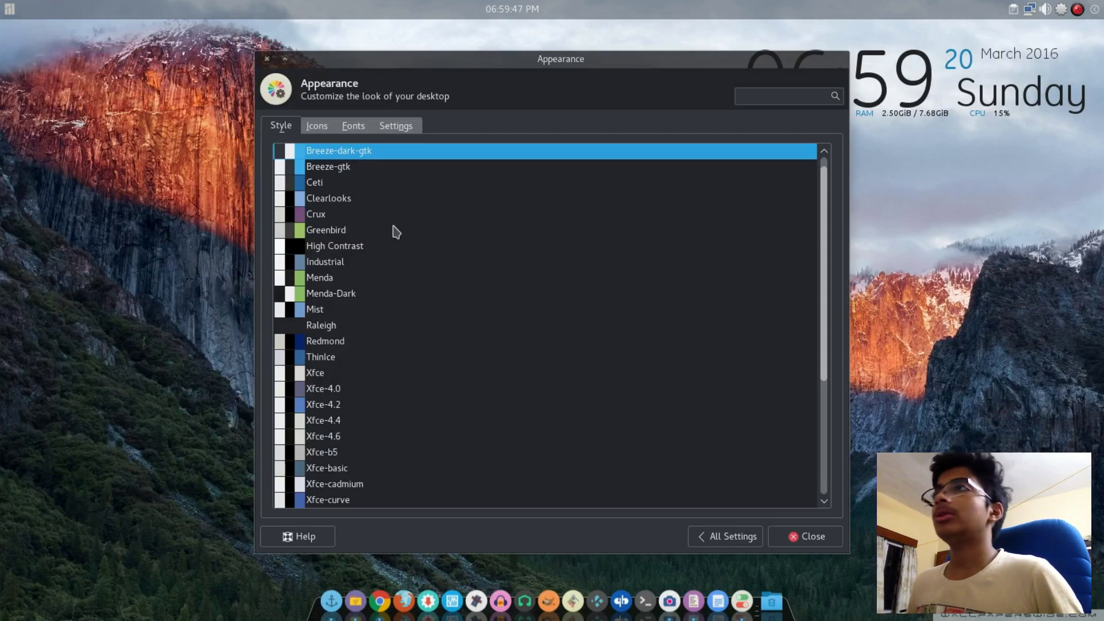
left_click(317, 126)
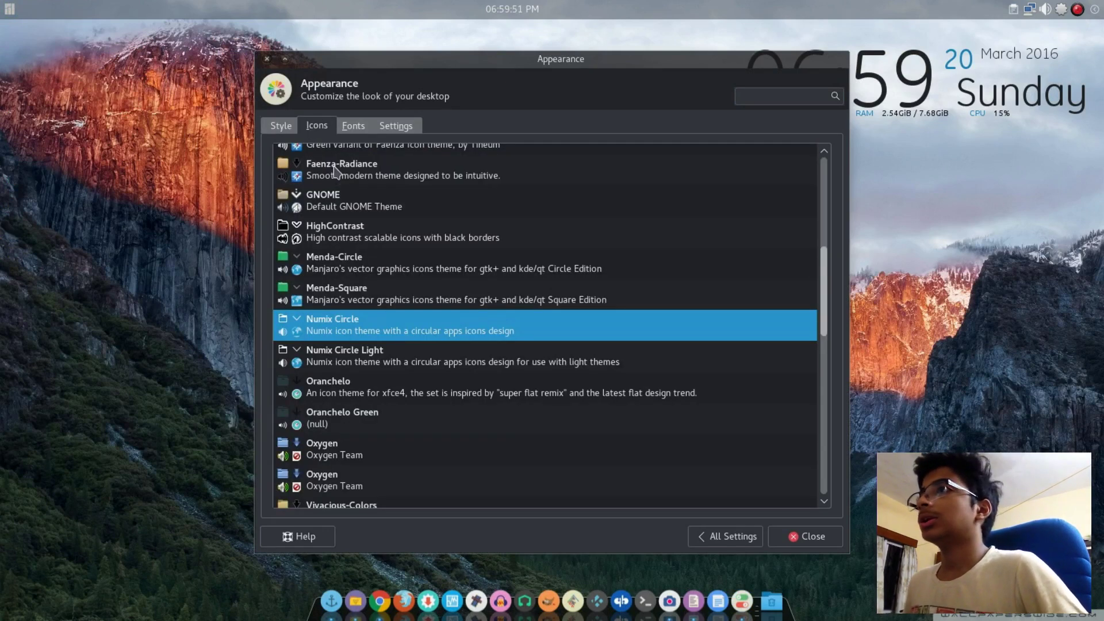
scroll(417, 294, "up", 5)
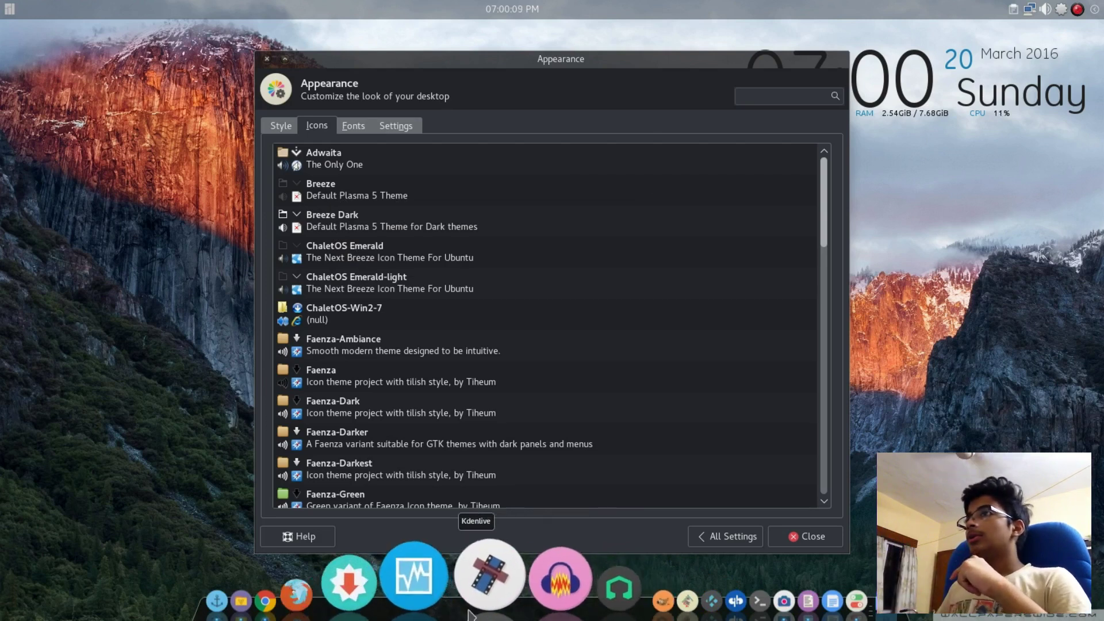
left_click(384, 200)
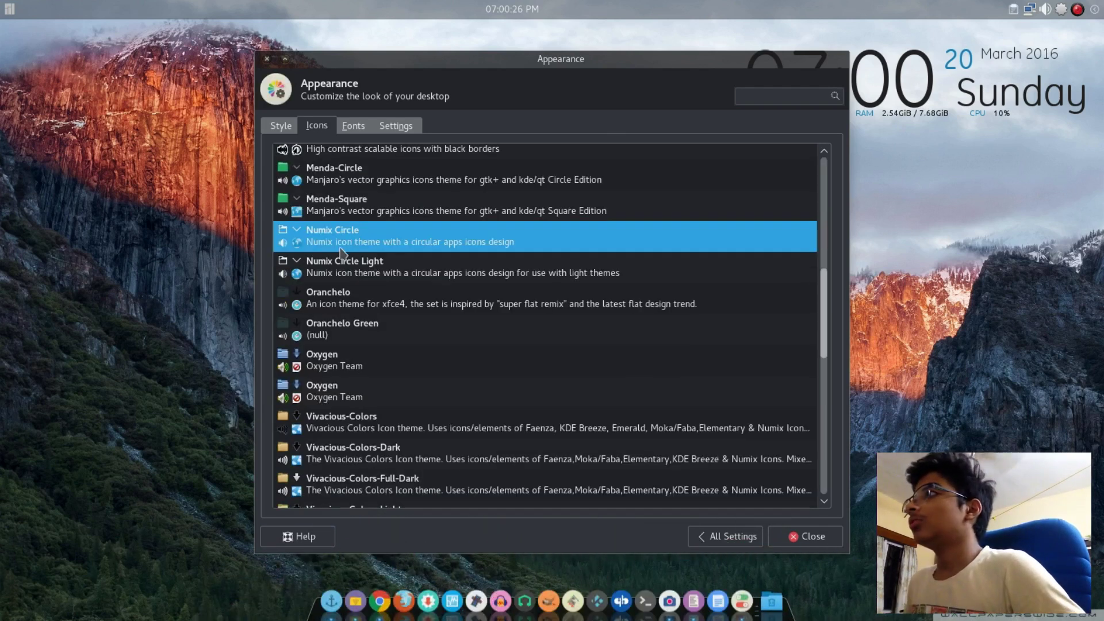
Close Appearance settings and reopen Thunar at the Icons folder, selecting then clearing both theme folders
left_click(794, 532)
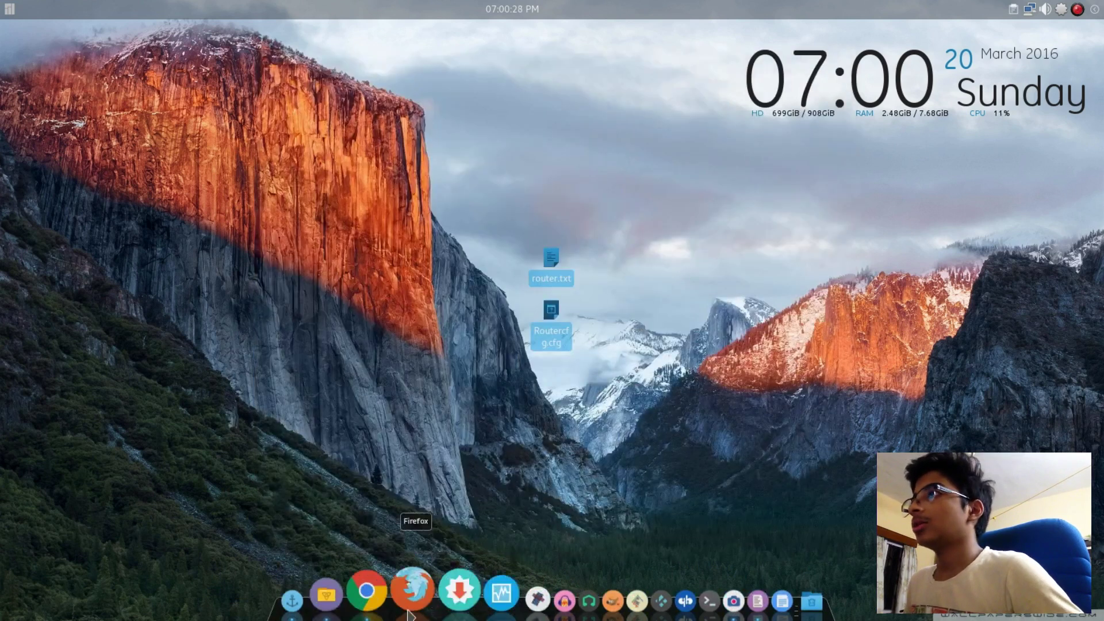
left_click(368, 602)
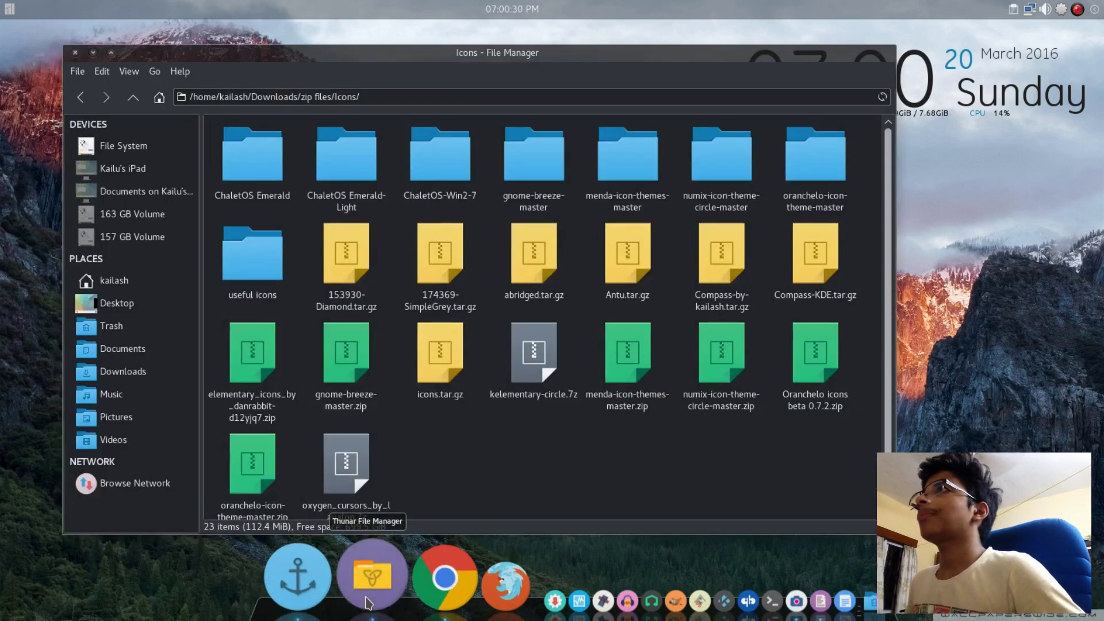
left_click_drag(390, 52, 395, 41)
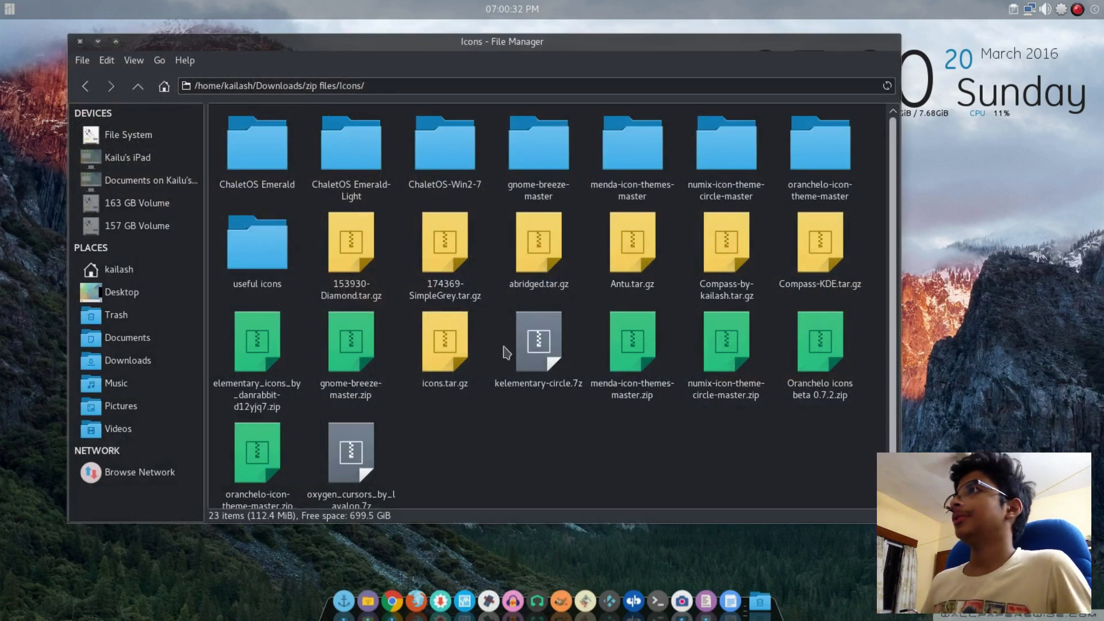
left_click(538, 144)
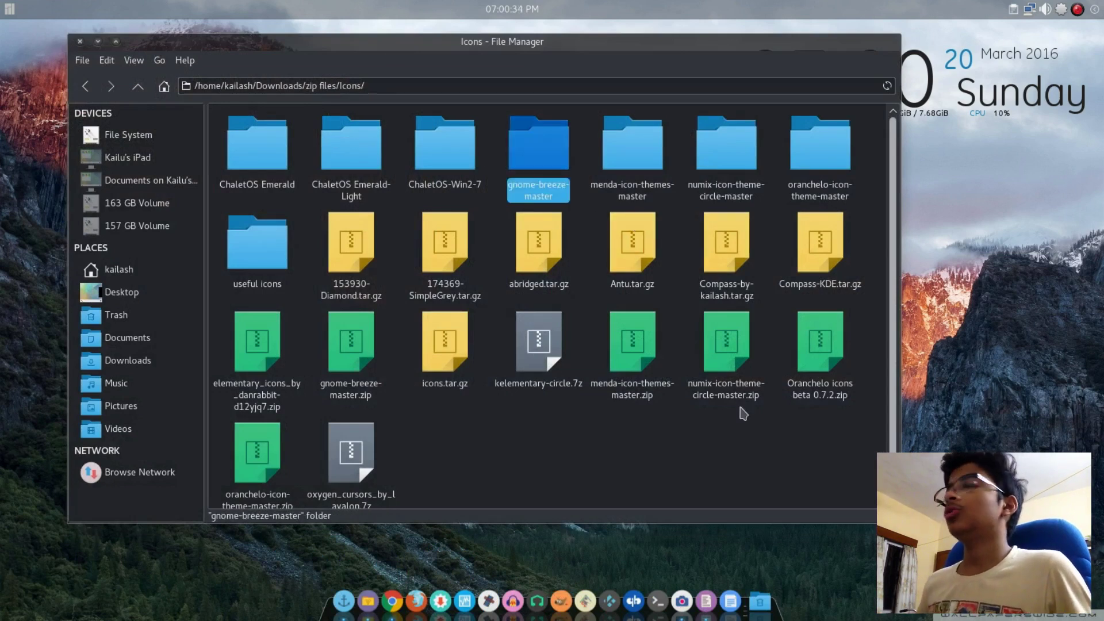
left_click(716, 144, "ctrl")
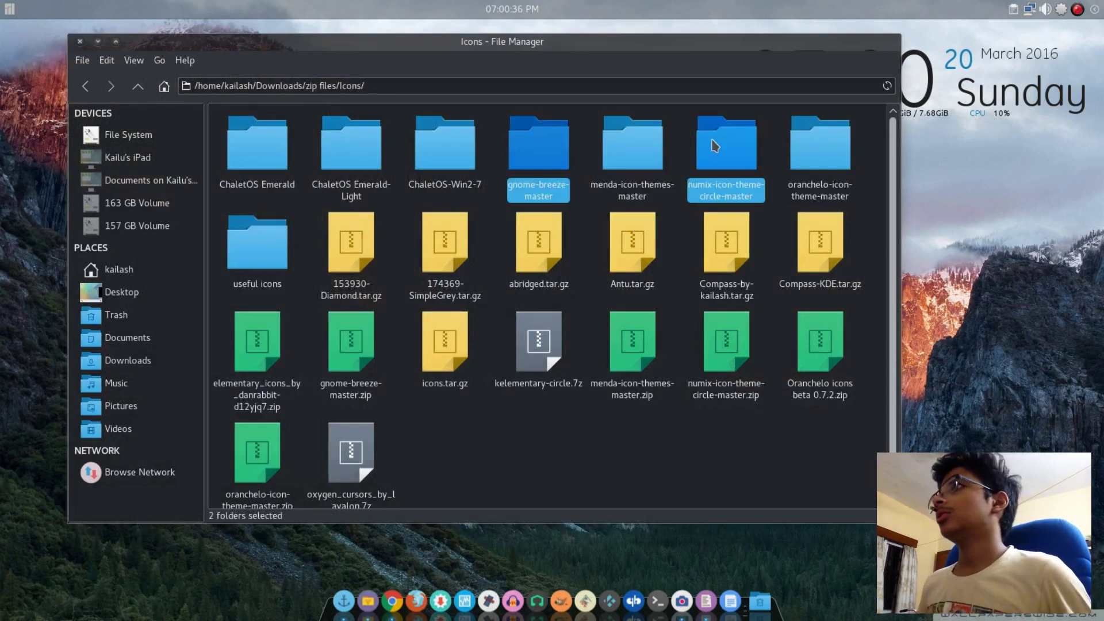
left_click(612, 444)
Open gnome-breeze-master and drag Breeze-gtk toward Breeze-dark-gtk, then bring up folder actions
double_click(554, 158)
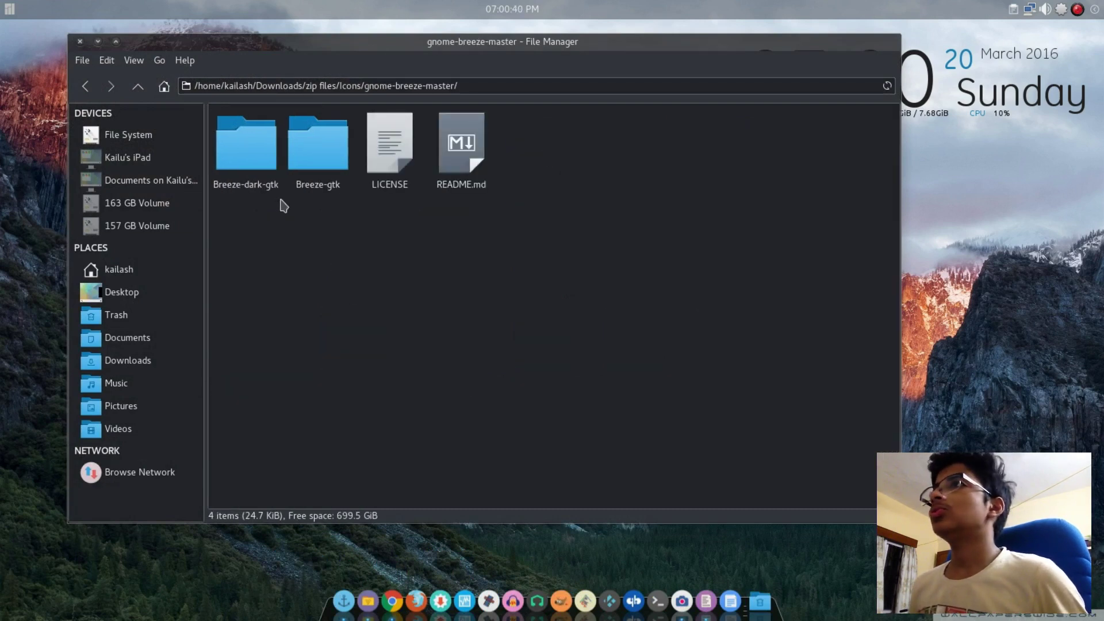
left_click(318, 172)
left_click(316, 236)
left_click_drag(318, 150, 316, 234)
left_click(319, 236)
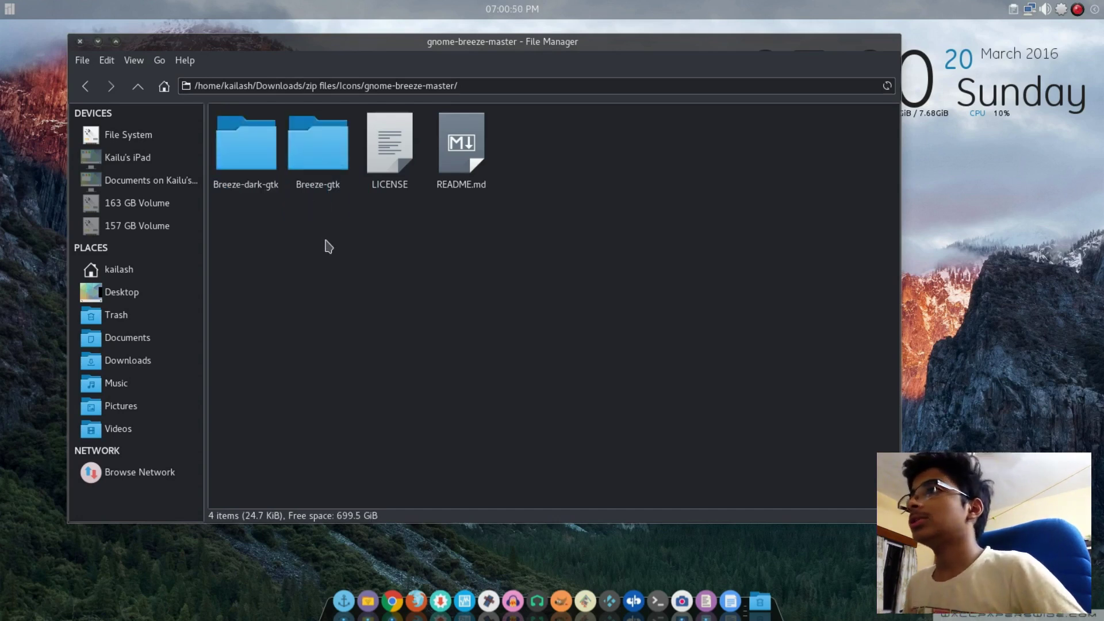
right_click(356, 284)
Launch Thunar as root from the folder context menu, enter the account password, and enlarge the window
left_click(331, 245)
right_click(305, 243)
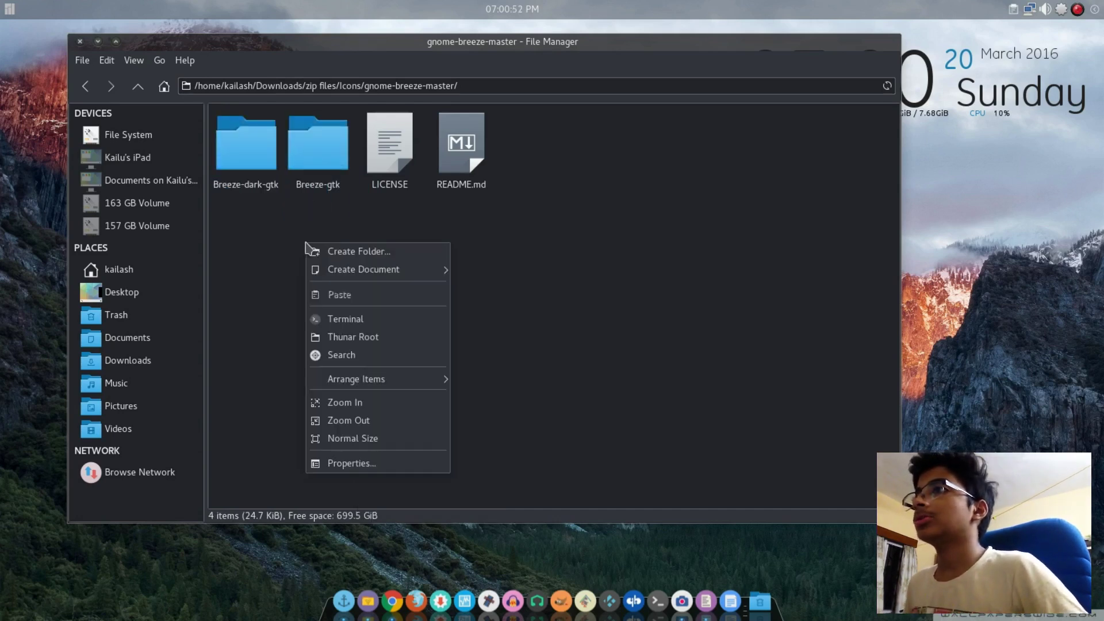
left_click(346, 339)
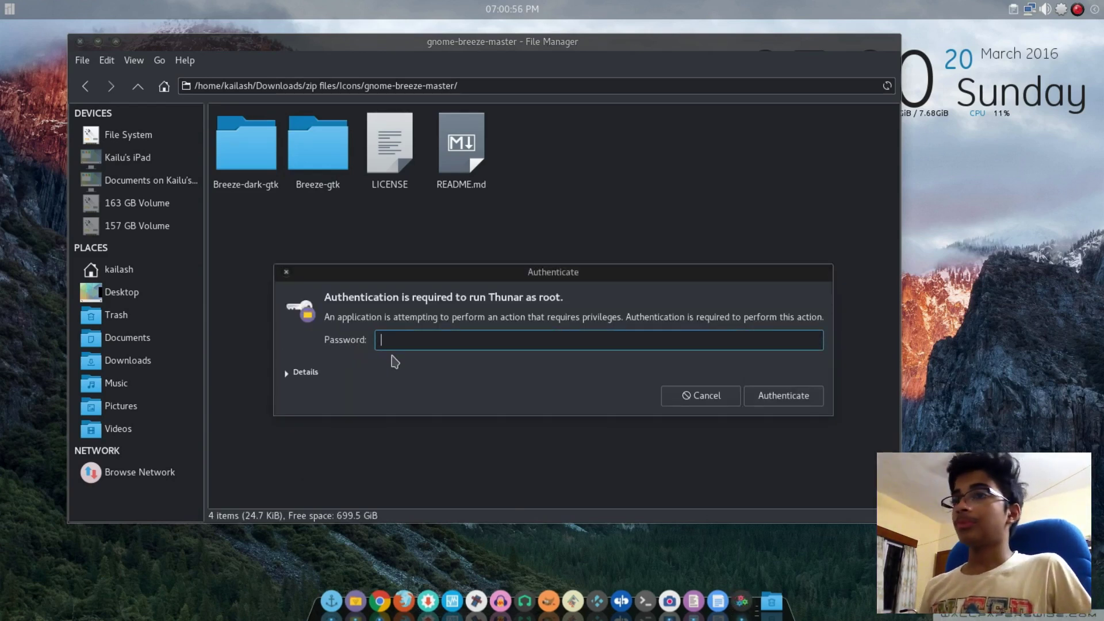
type("•")
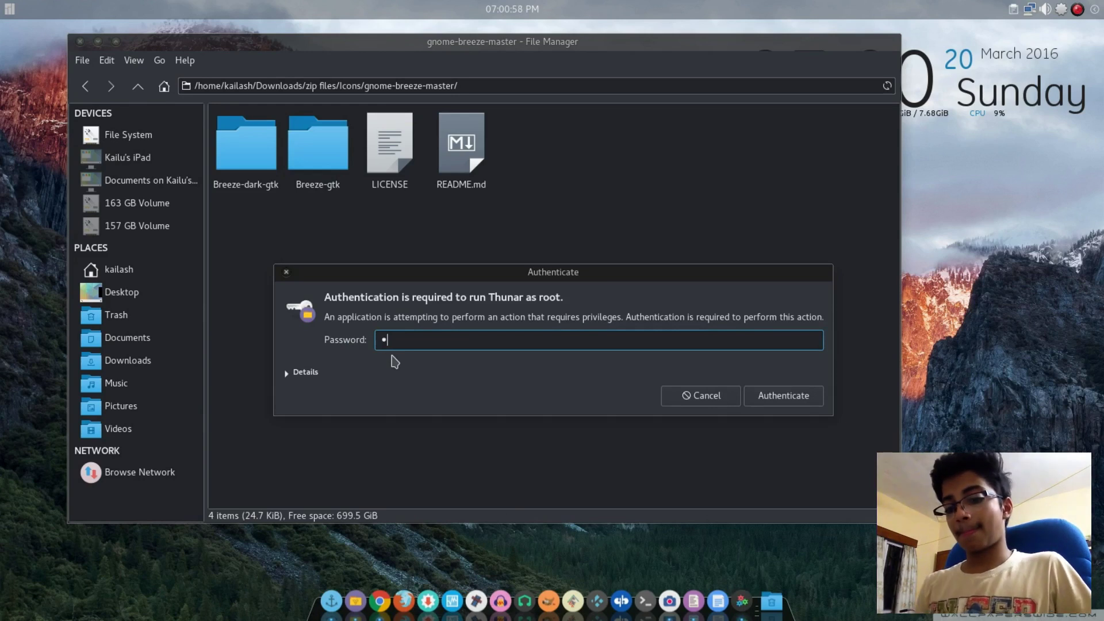
type("••••••••")
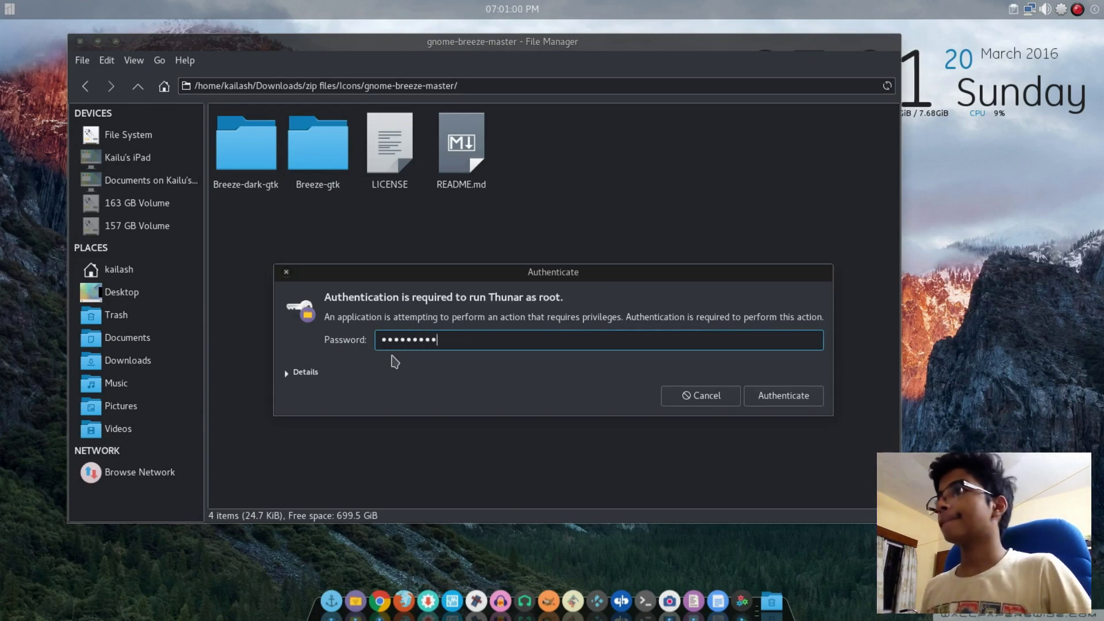
key("Return")
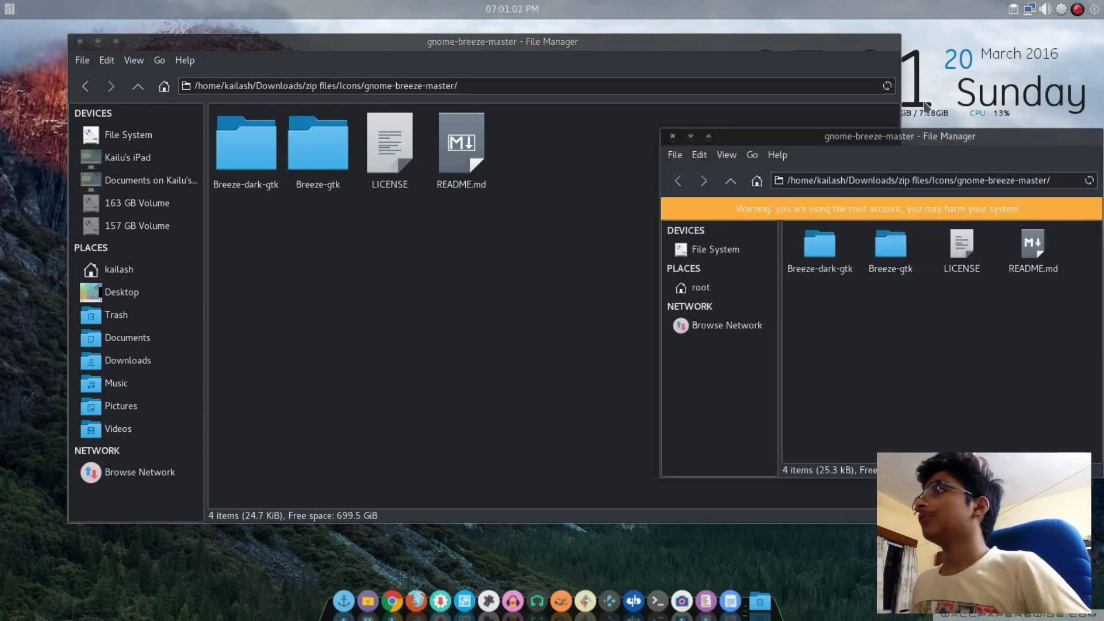
left_click_drag(896, 131, 471, 65)
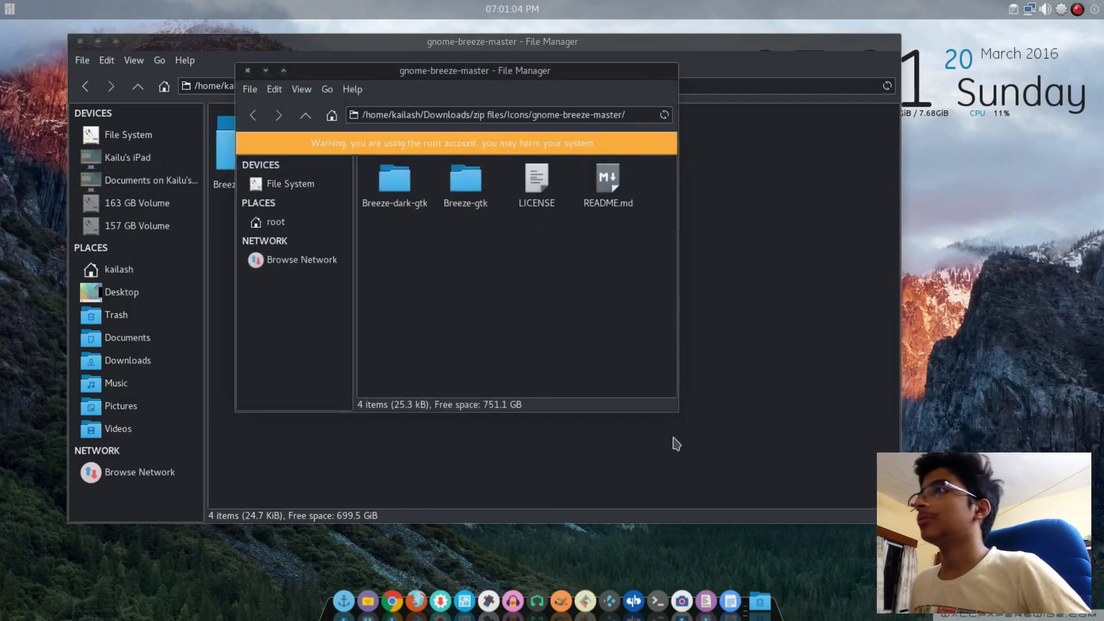
left_click_drag(678, 415, 863, 499)
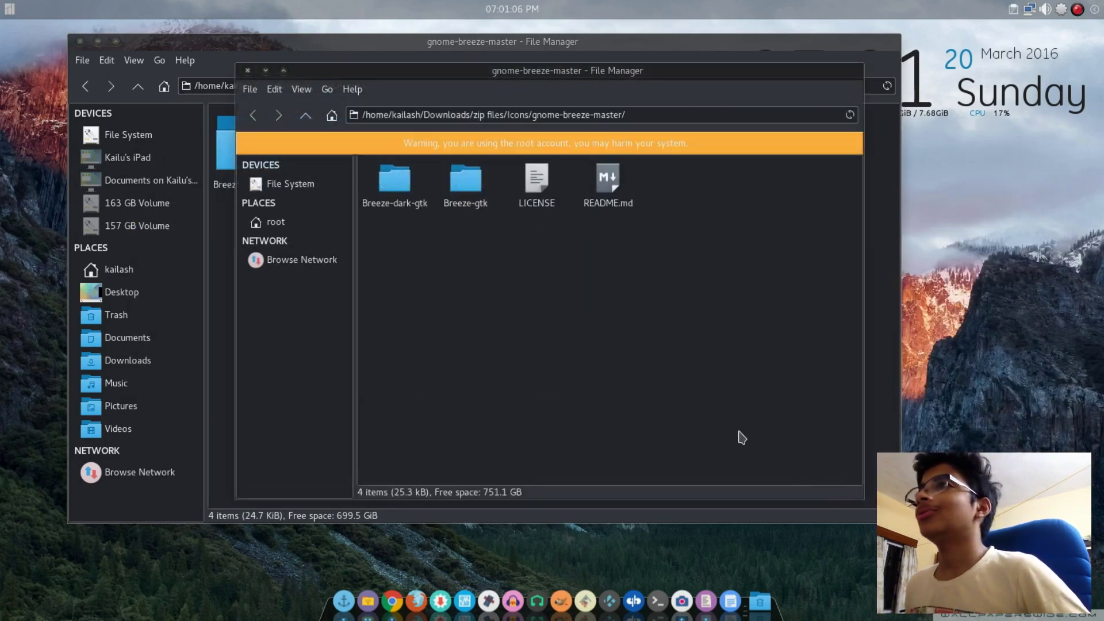
Navigate the root window from File System to /usr/share/themes and move it right
left_click(288, 183)
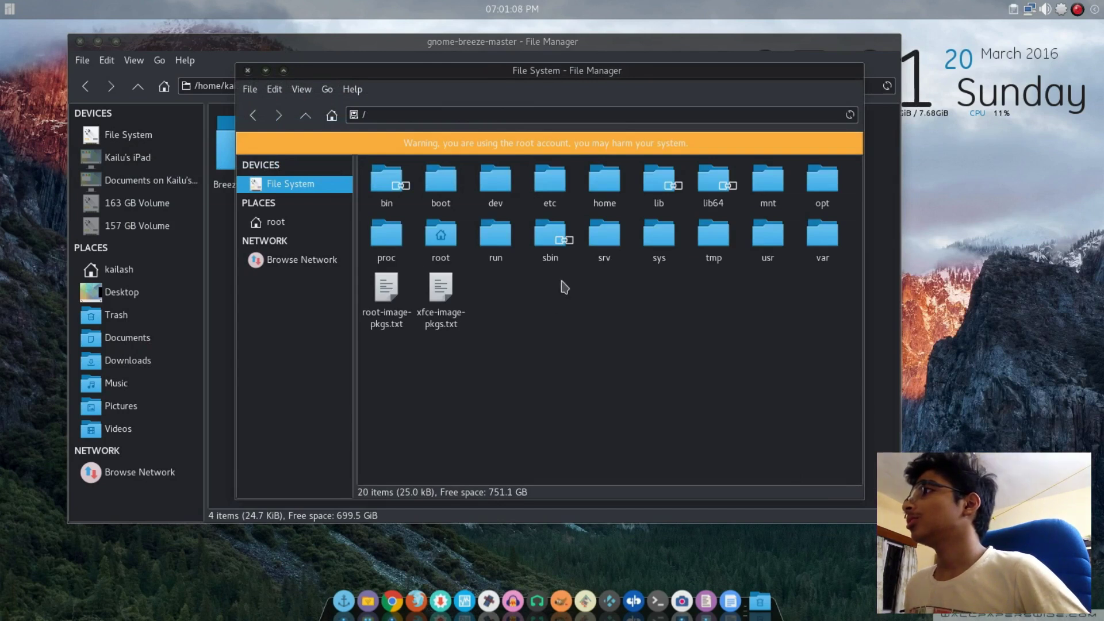
double_click(773, 239)
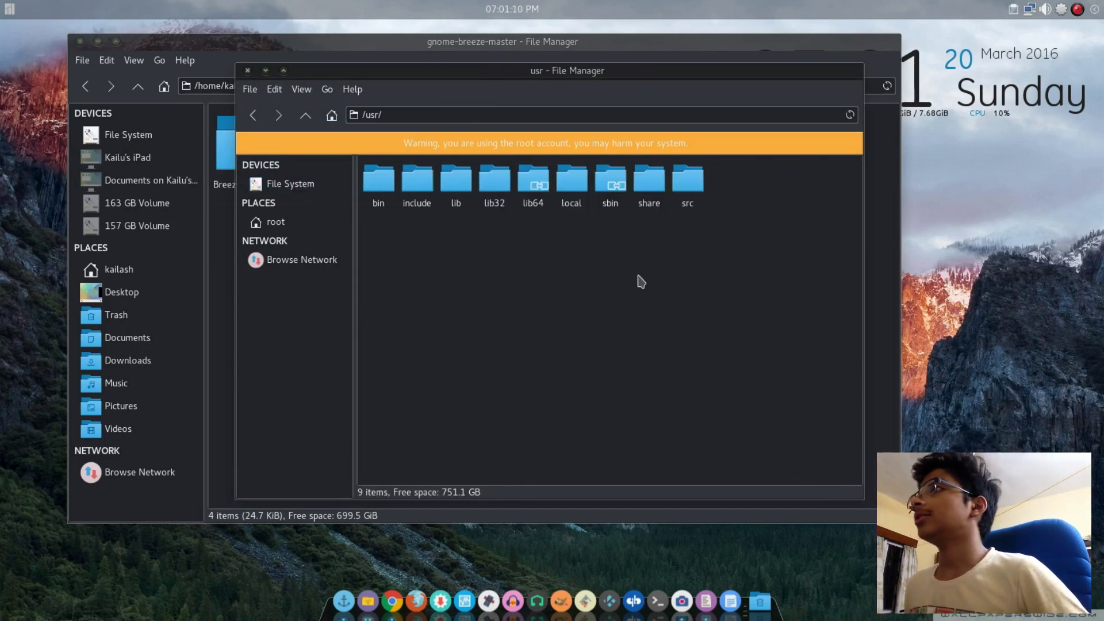
double_click(649, 183)
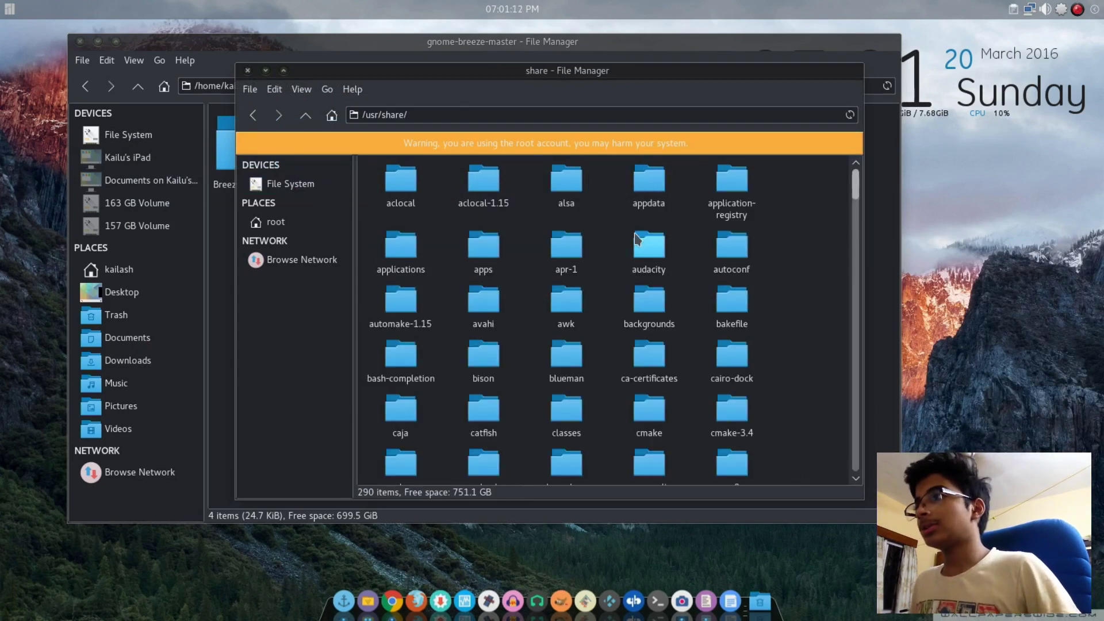
type("t")
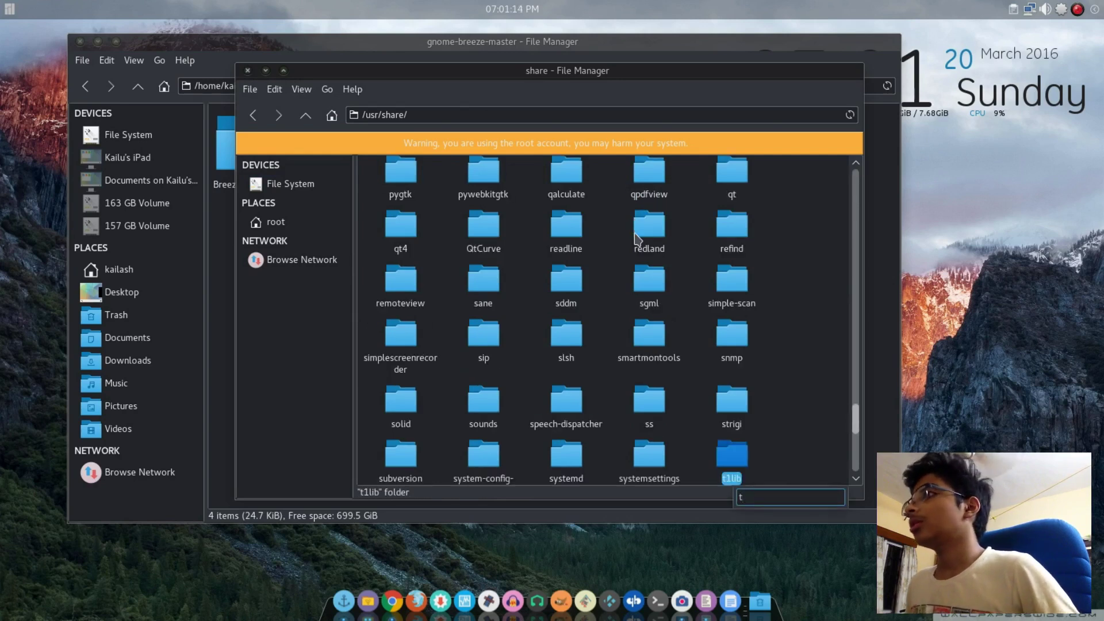
key("Down")
key("Down")
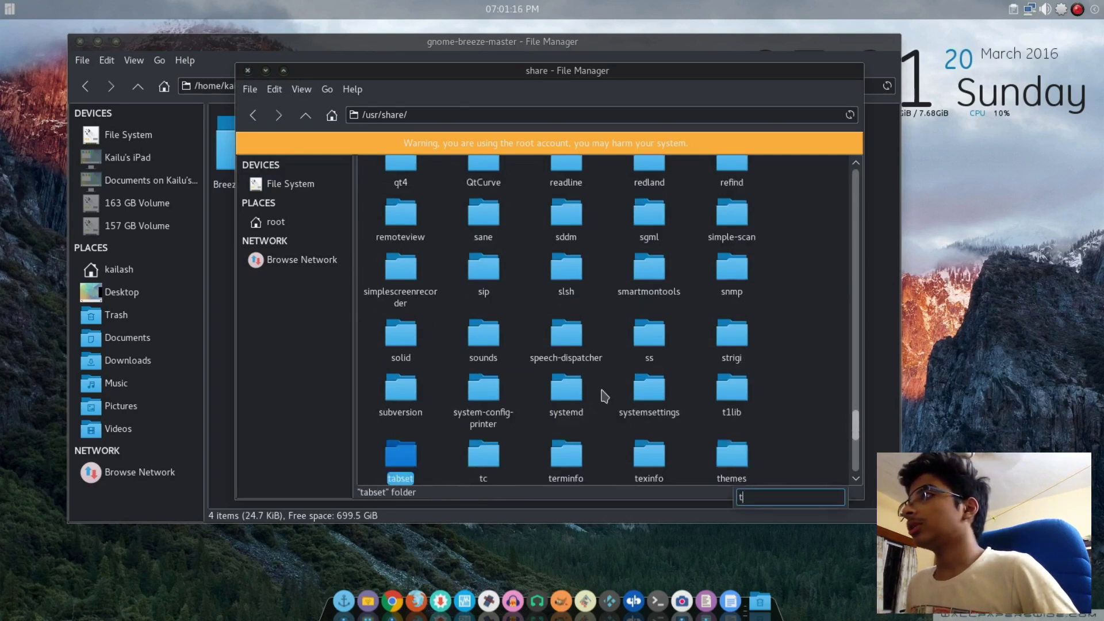
key("Right")
key("Right")
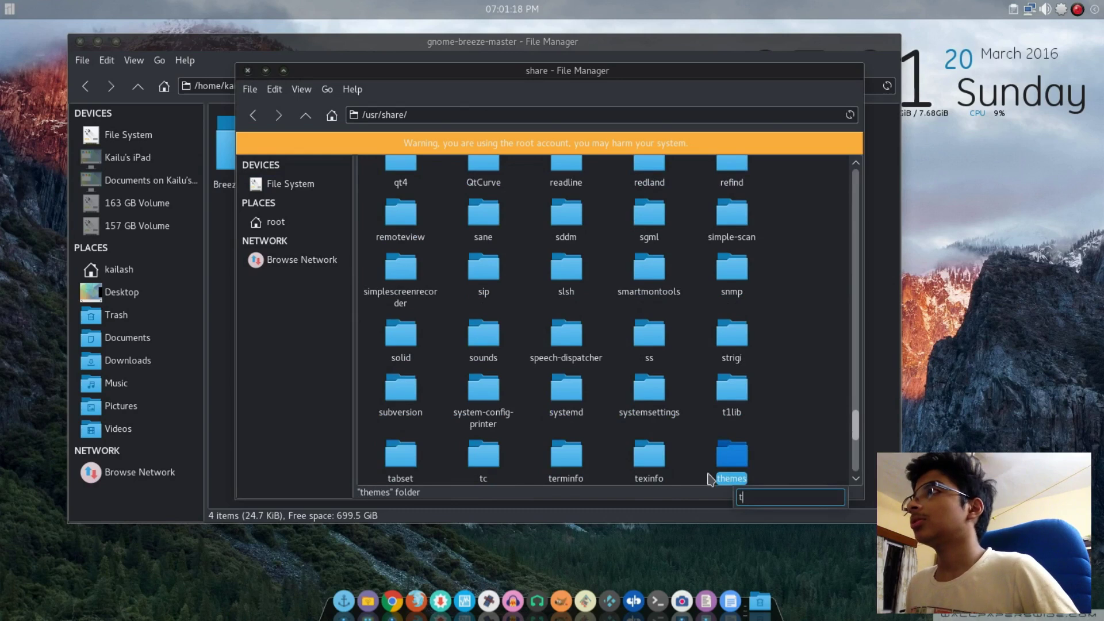
double_click(733, 467)
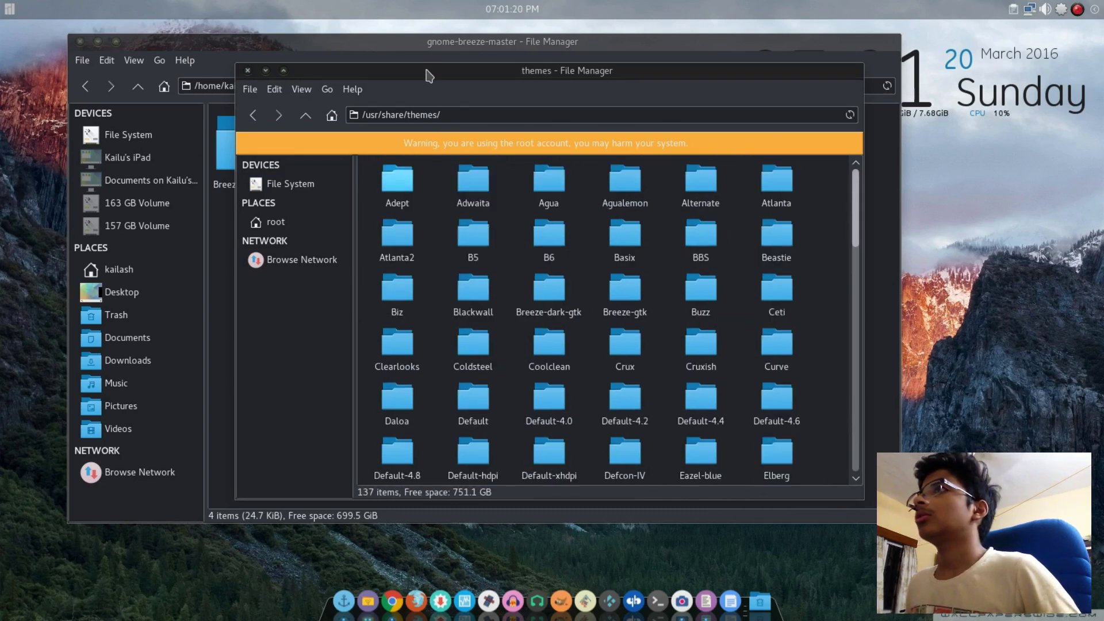
left_click_drag(428, 70, 642, 60)
Copy the Breeze-dark-gtk and Breeze-gtk folders from gnome-breeze-master
left_click(319, 251)
left_click_drag(340, 237, 247, 147)
right_click(247, 148)
left_click(271, 236)
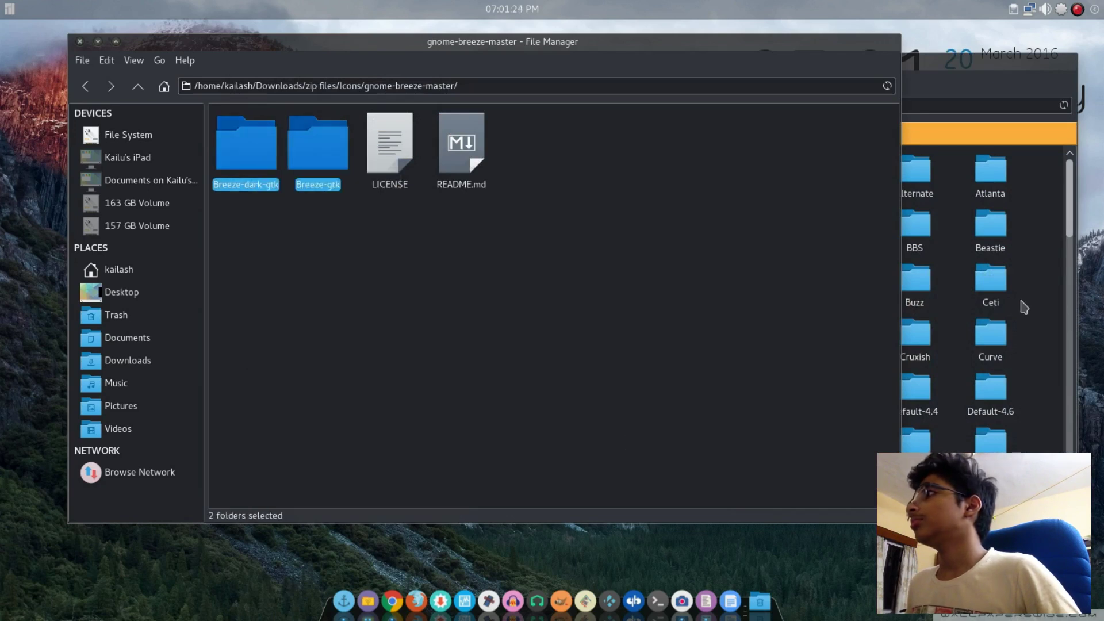
Take the root window back from themes to /usr/share without pasting
right_click(1022, 292)
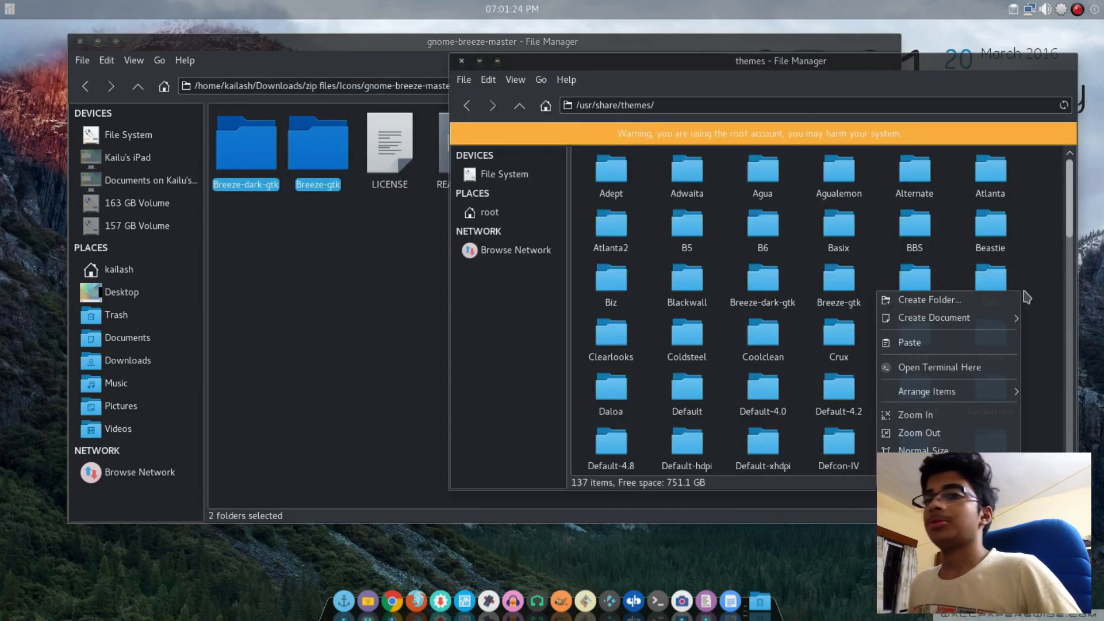
left_click(387, 295)
left_click(467, 106)
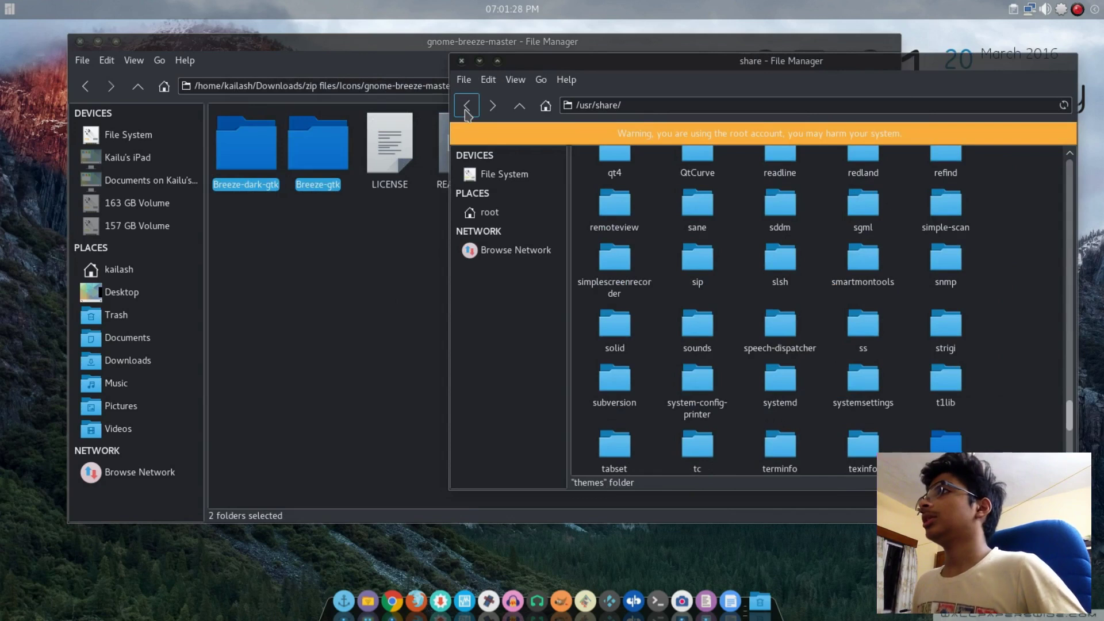
left_click(313, 299)
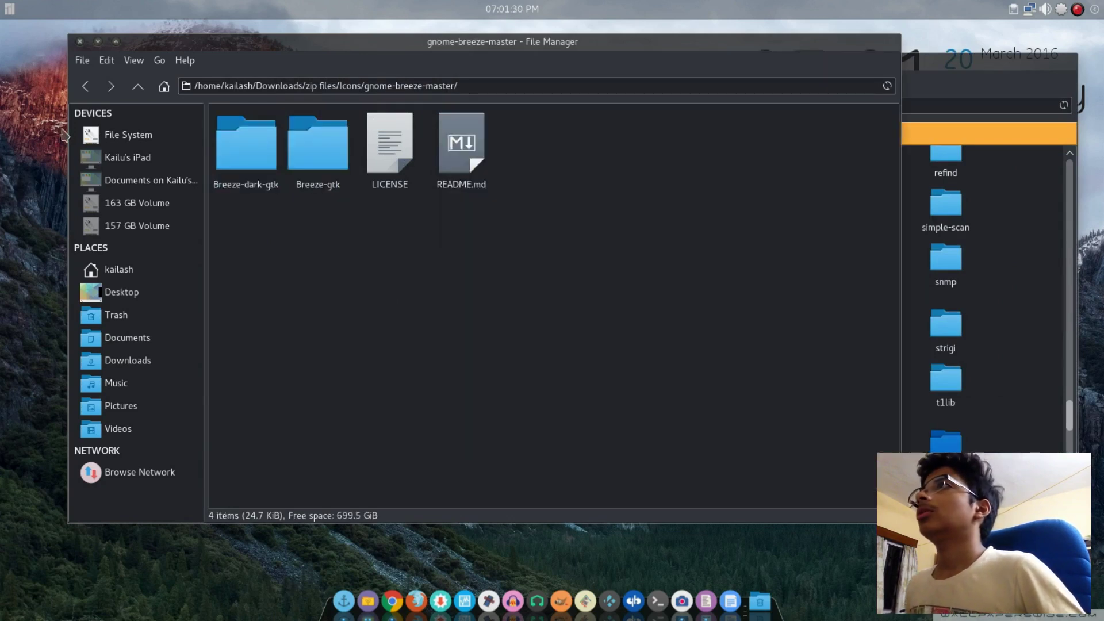
left_click_drag(476, 51, 437, 48)
Open the numix-icon-theme-circle-master folder in the main Thunar window
left_click(45, 84)
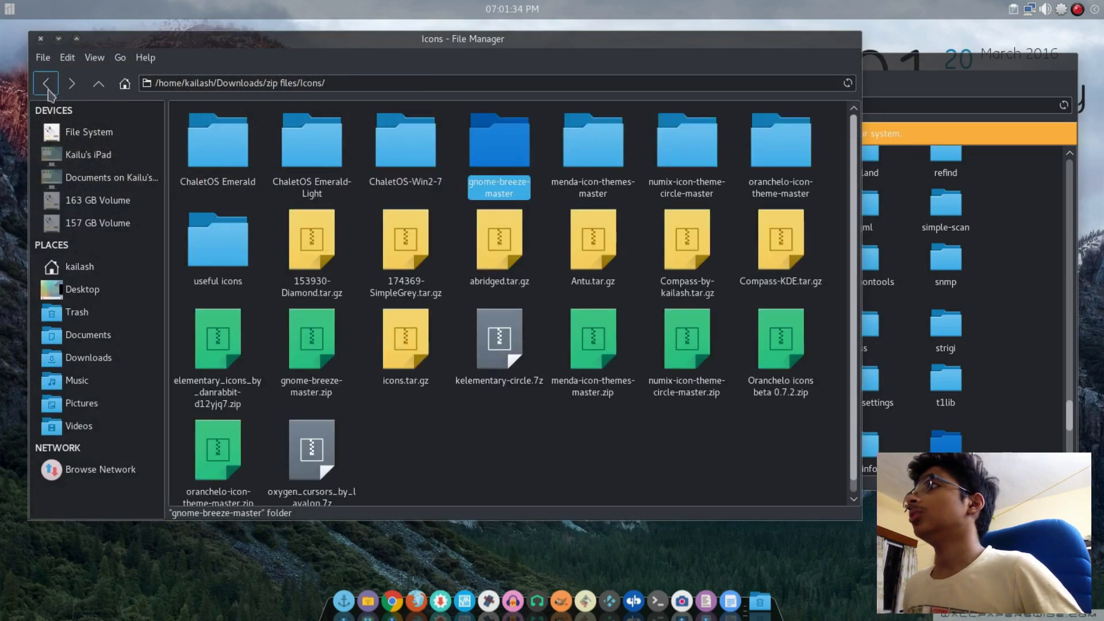
left_click(689, 166)
double_click(689, 166)
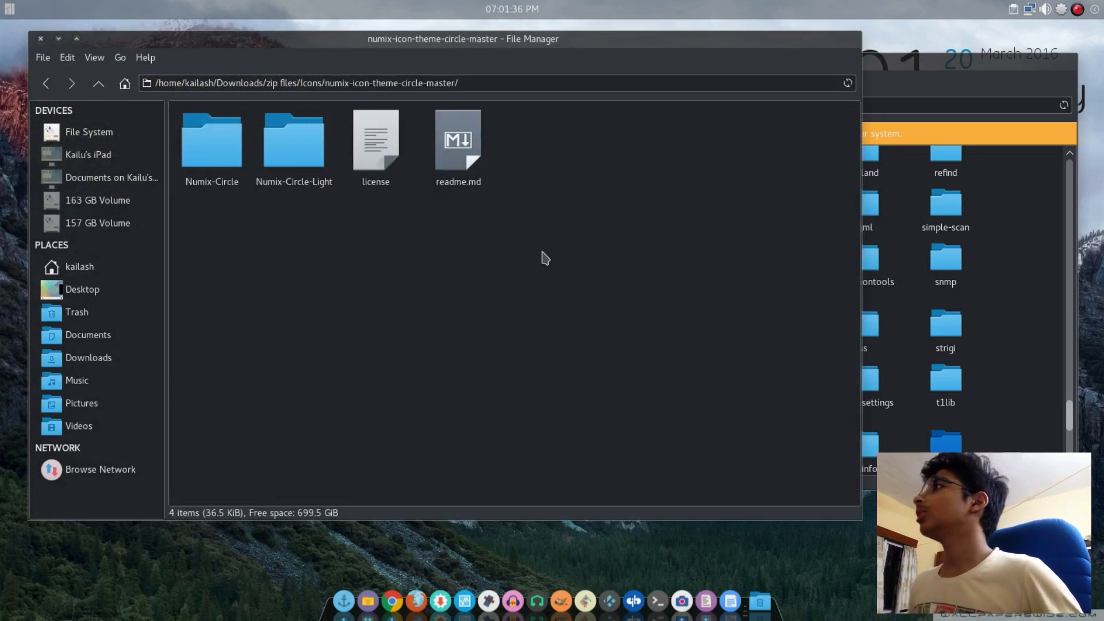
In the root window, type-ahead to the icons folder and open /usr/share/icons
left_click(968, 77)
left_click_drag(918, 72, 922, 56)
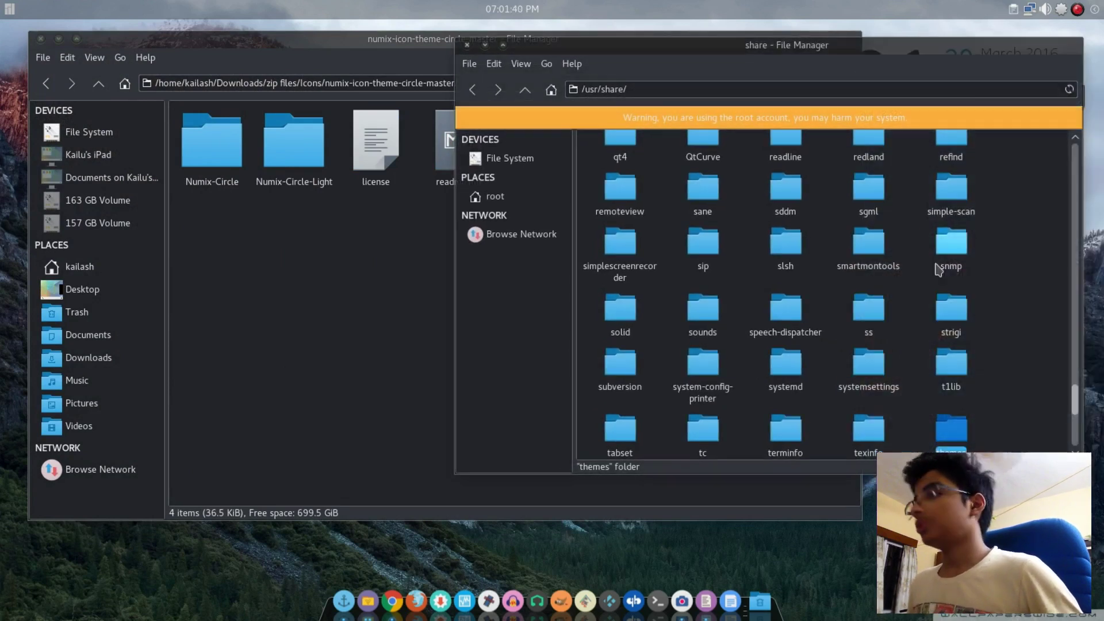
scroll(940, 288, "up", 4)
scroll(937, 290, "down", 4)
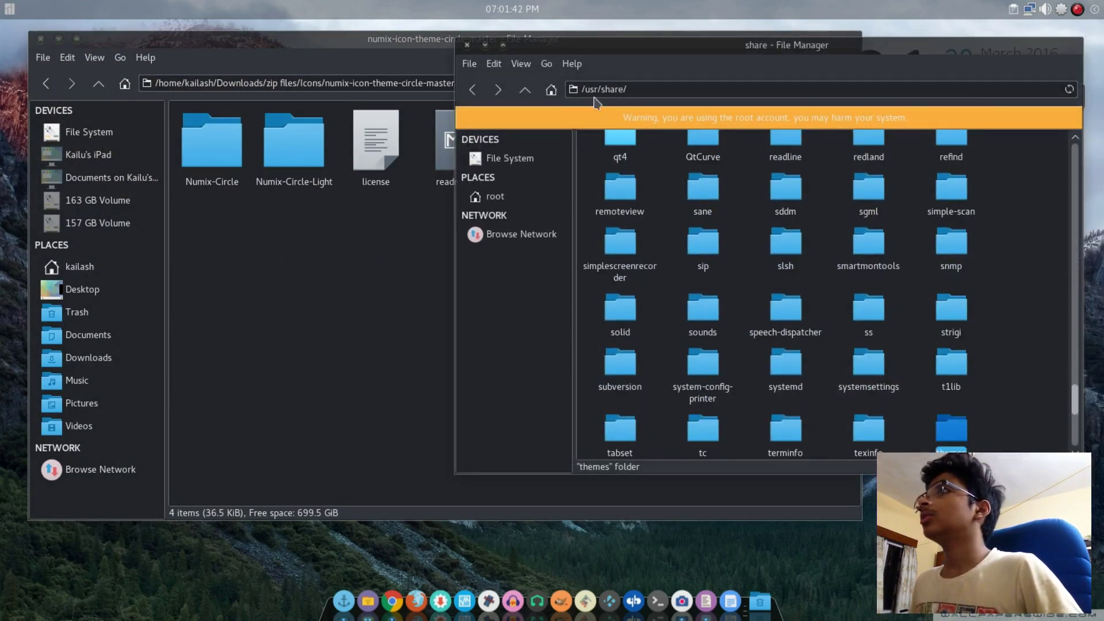
left_click(673, 89)
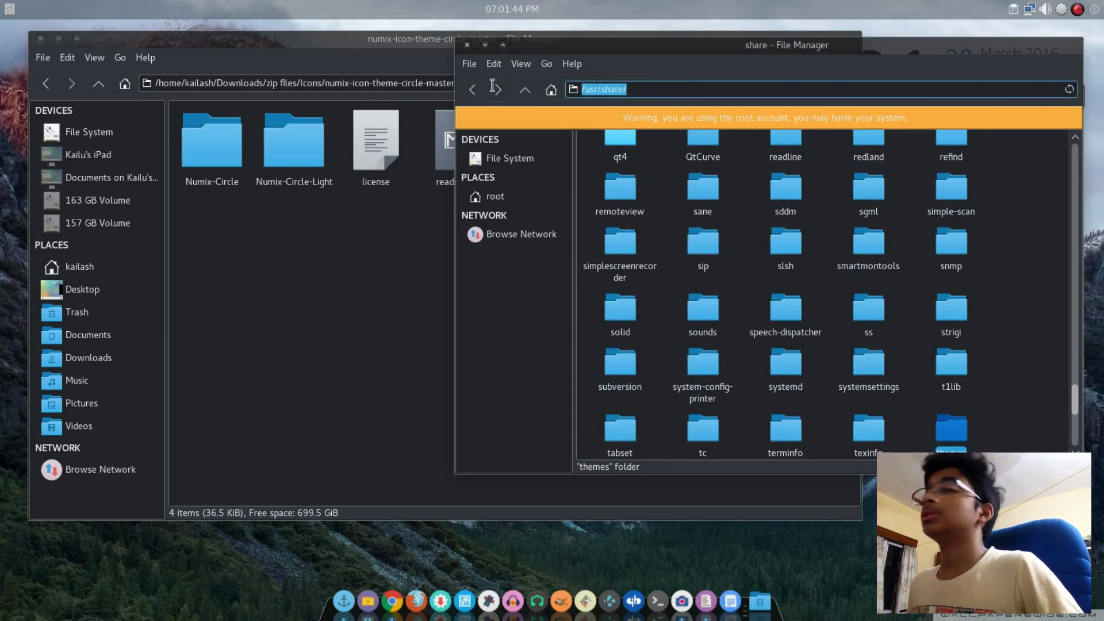
left_click(992, 267)
key("i")
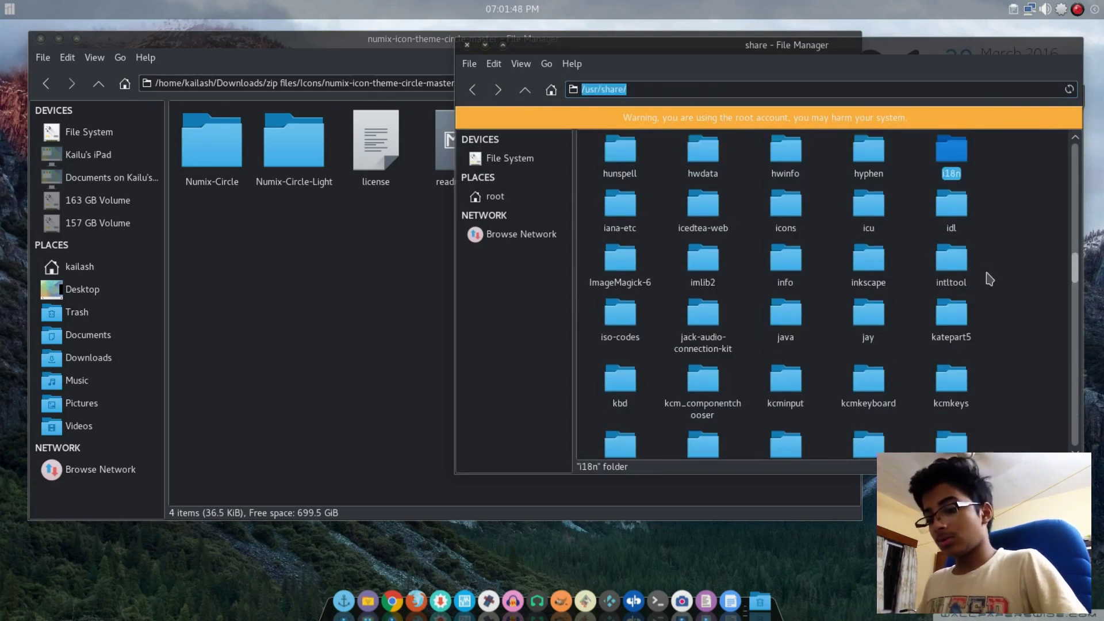
key("c")
key("o")
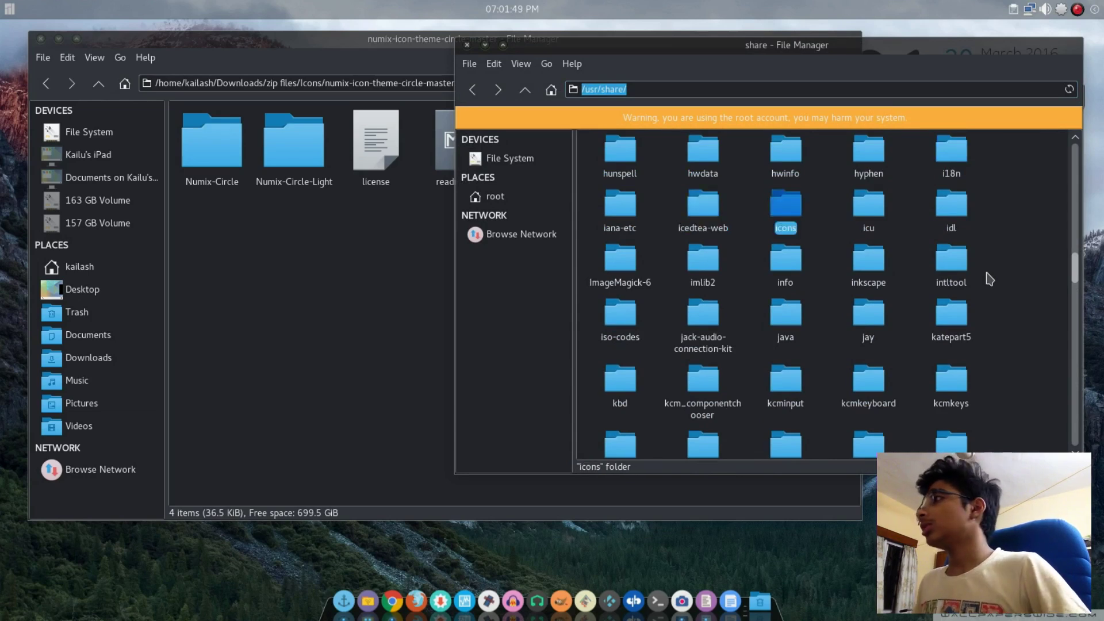
double_click(786, 208)
Select the Numix-Circle and Numix-Circle-Light folders in the downloaded theme window
left_click(303, 305)
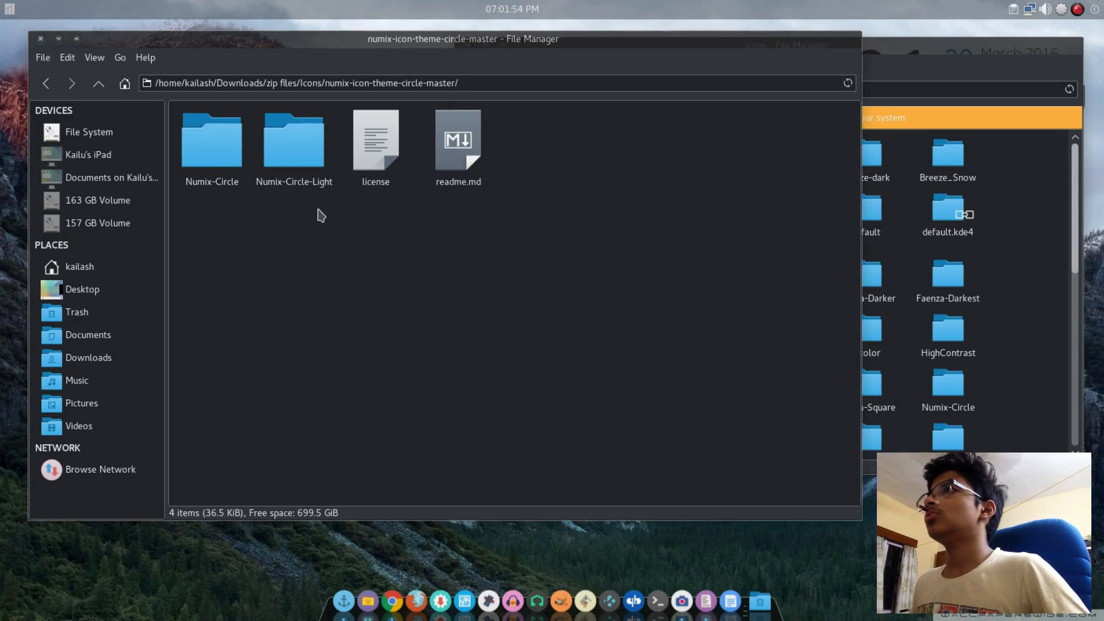
left_click_drag(321, 216, 212, 132)
left_click(1018, 310)
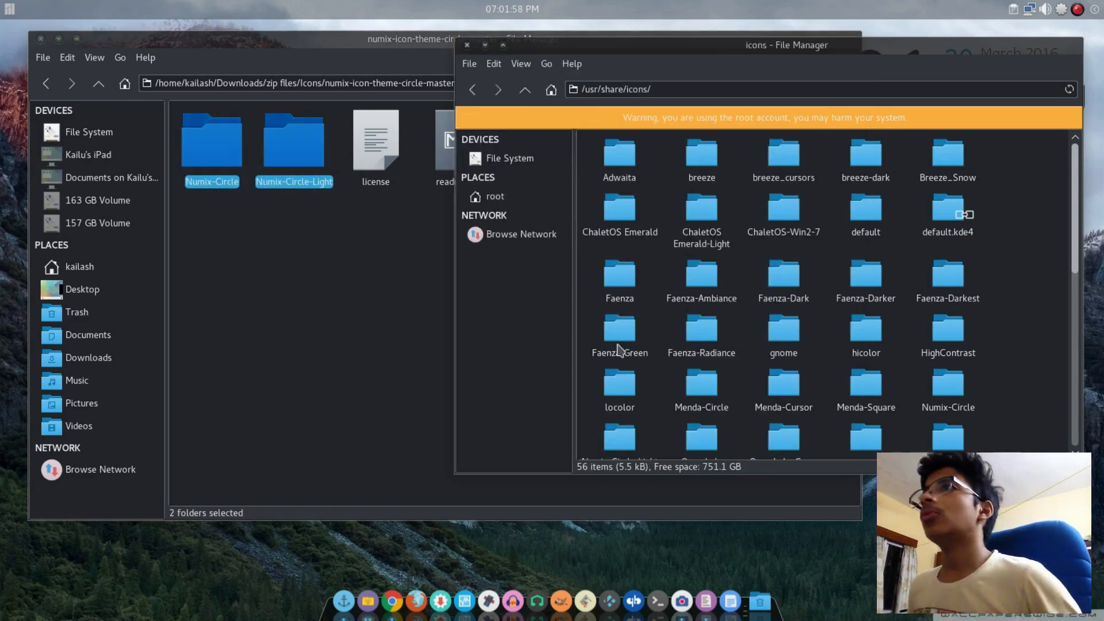
left_click(368, 299)
Open Numix-Circle's index.theme in Mousepad, inspect the Inherits=breeze line, and close it
double_click(218, 160)
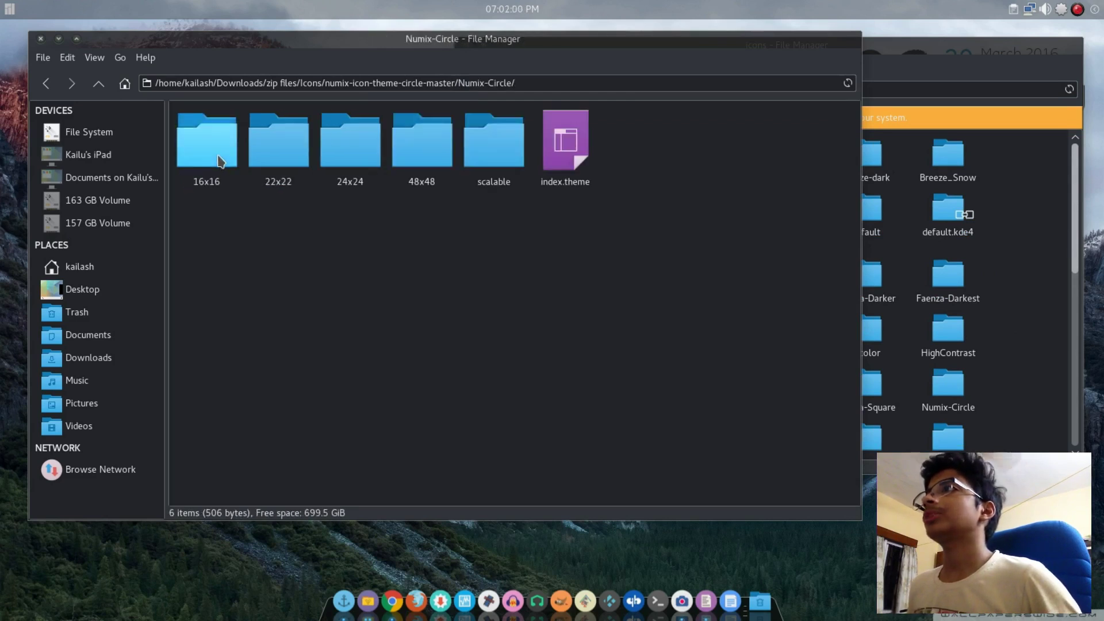
right_click(558, 155)
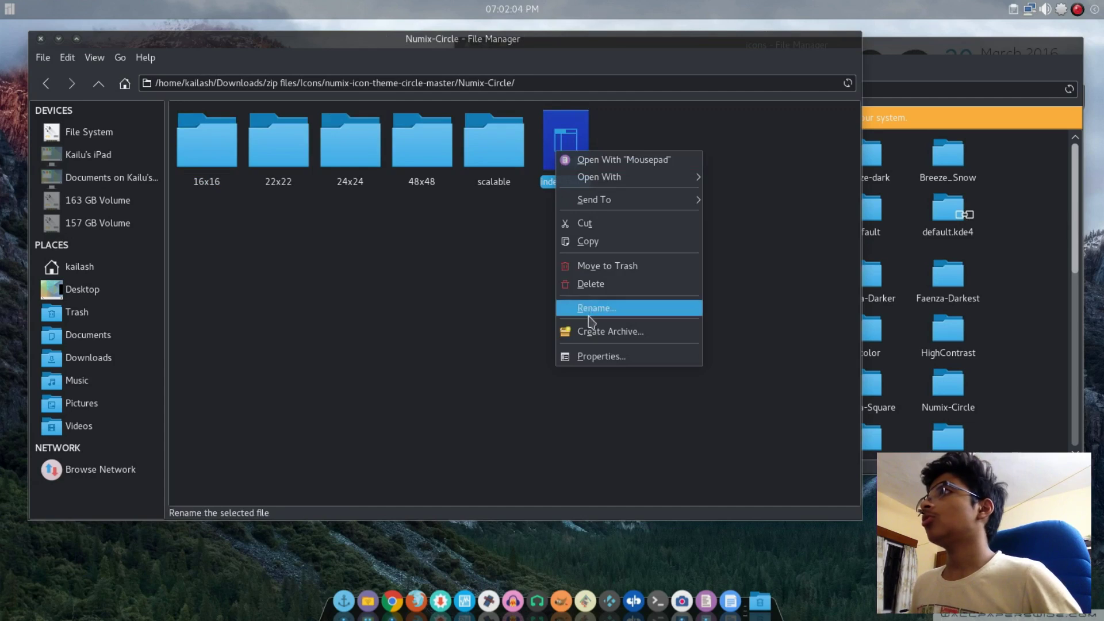
left_click(606, 166)
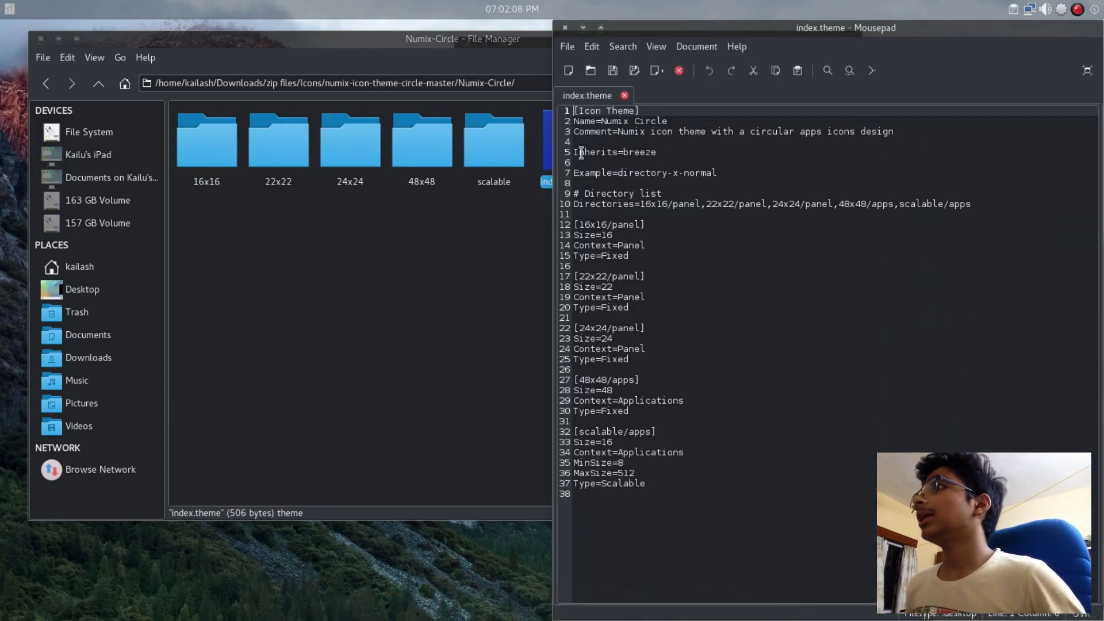
left_click_drag(574, 152, 670, 150)
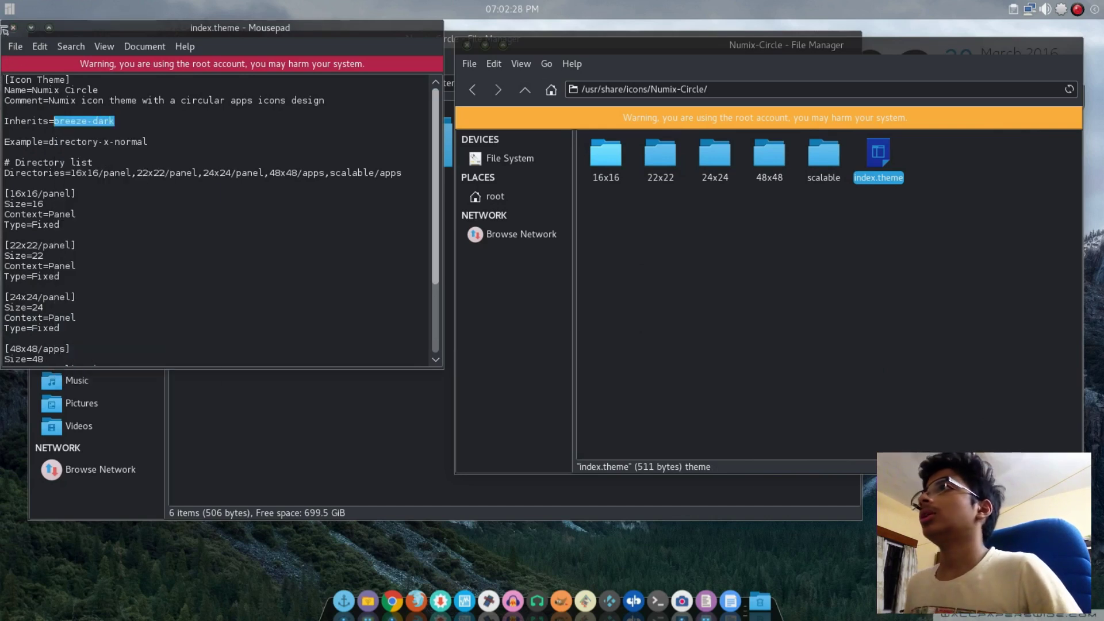
left_click(13, 27)
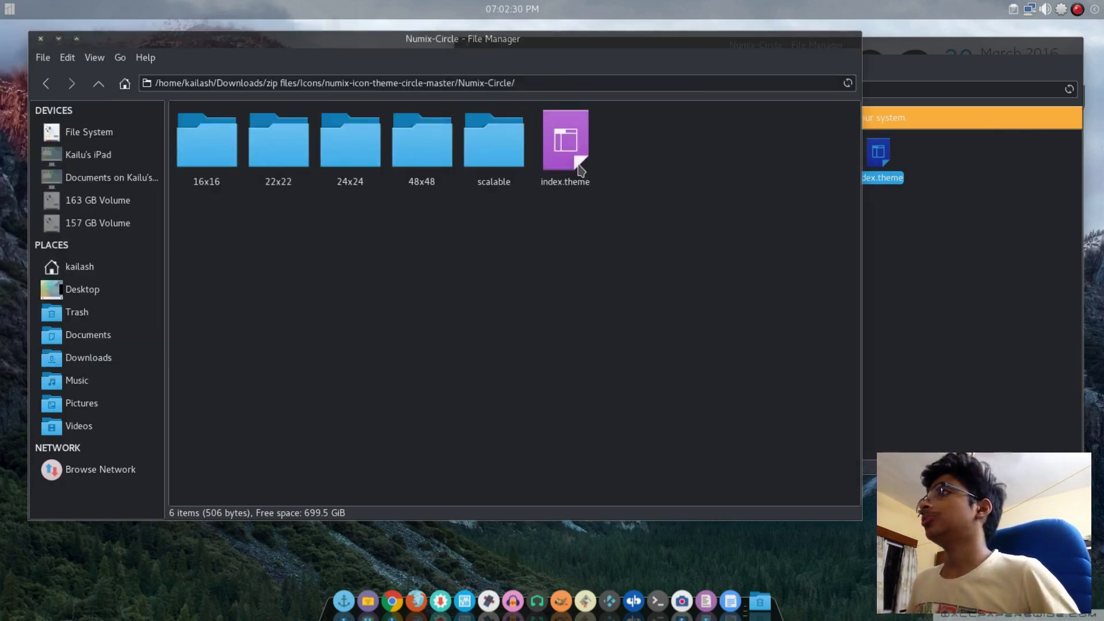
Change the Inherits value from breeze to breeze-dark and save index.theme
double_click(580, 168)
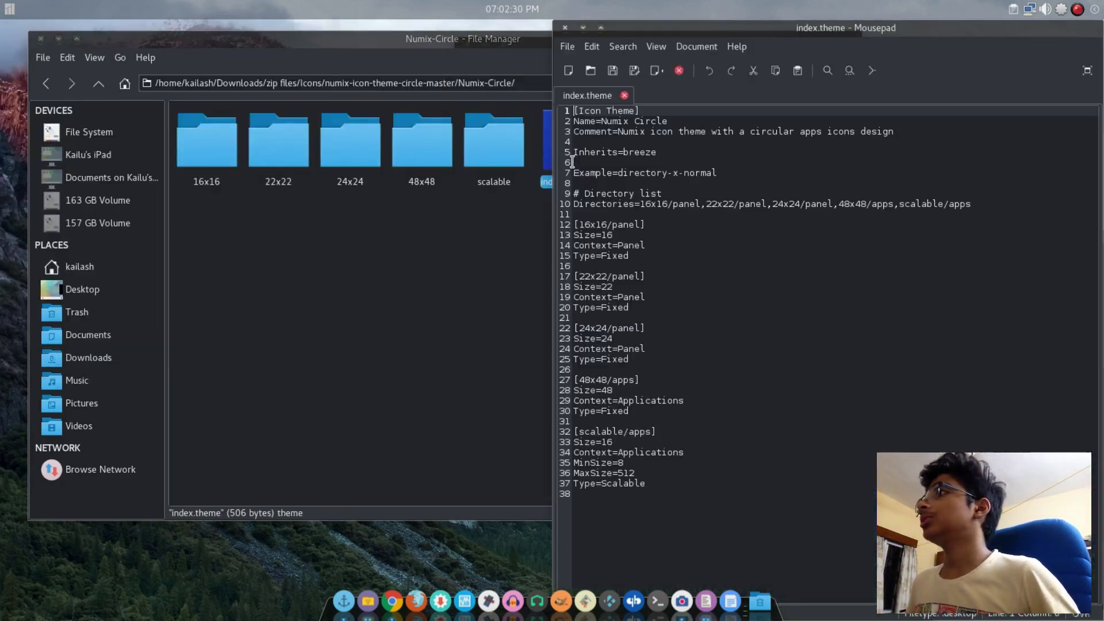
left_click_drag(659, 150, 626, 151)
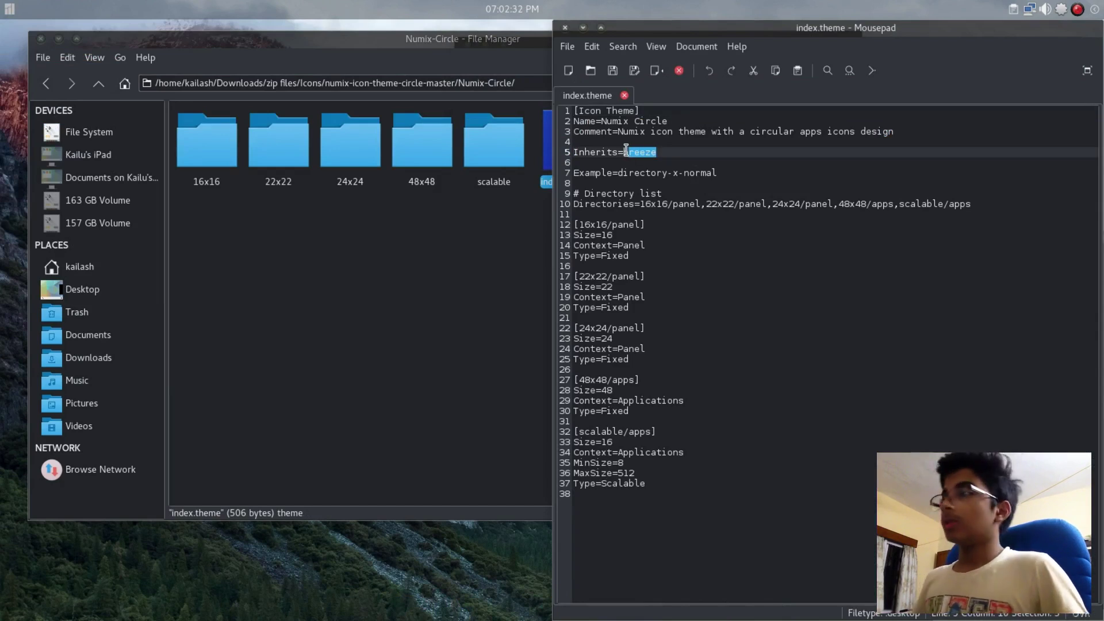
key("End")
type("-dark")
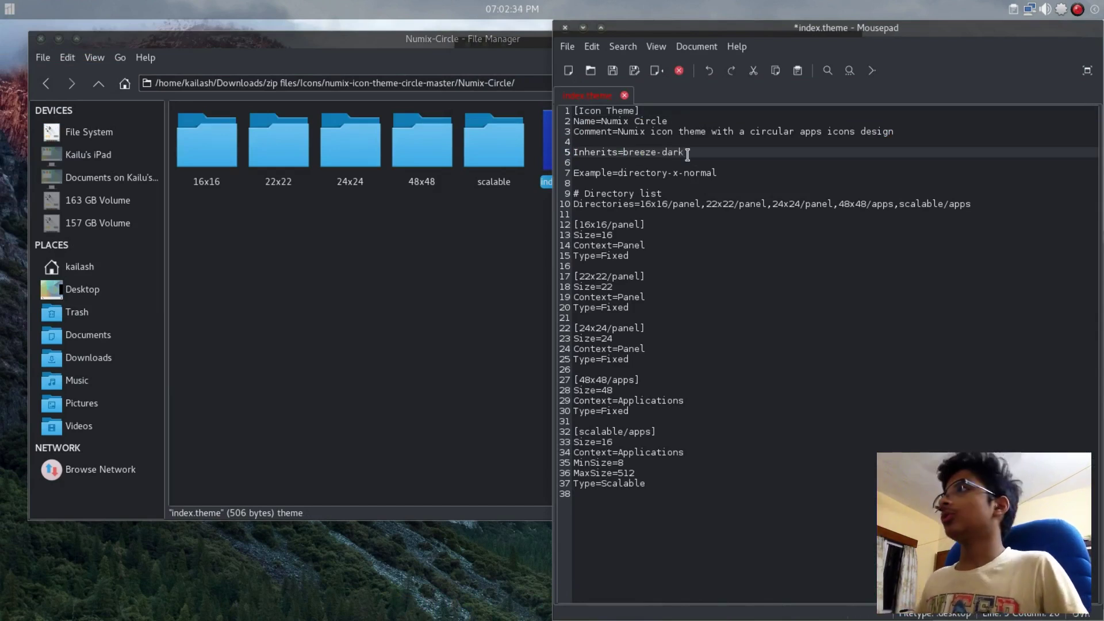
key("ctrl+s")
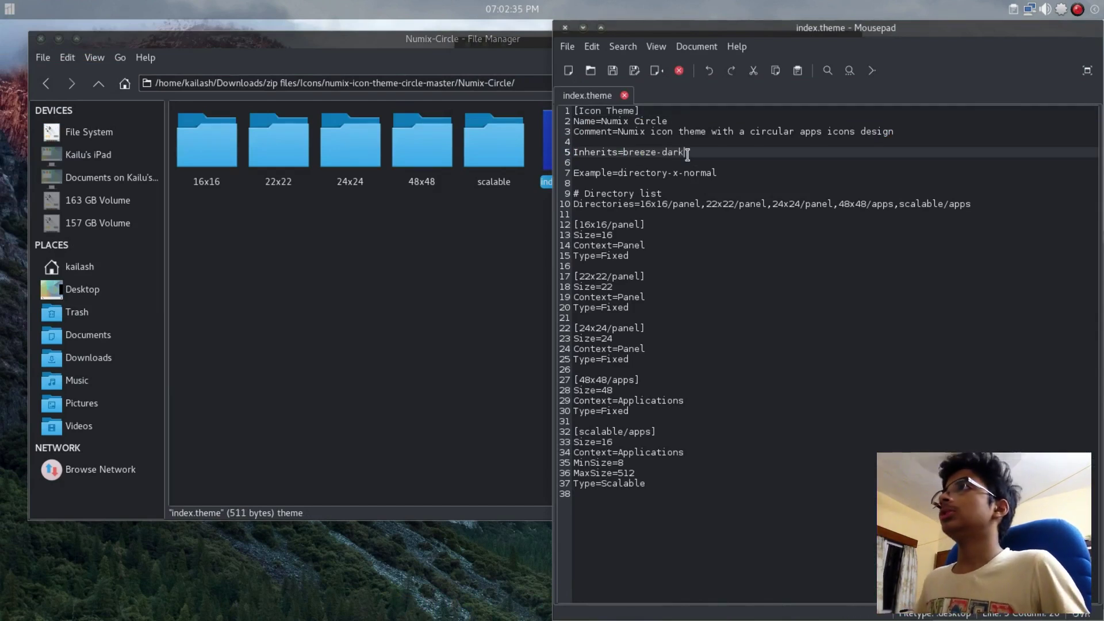
left_click(564, 27)
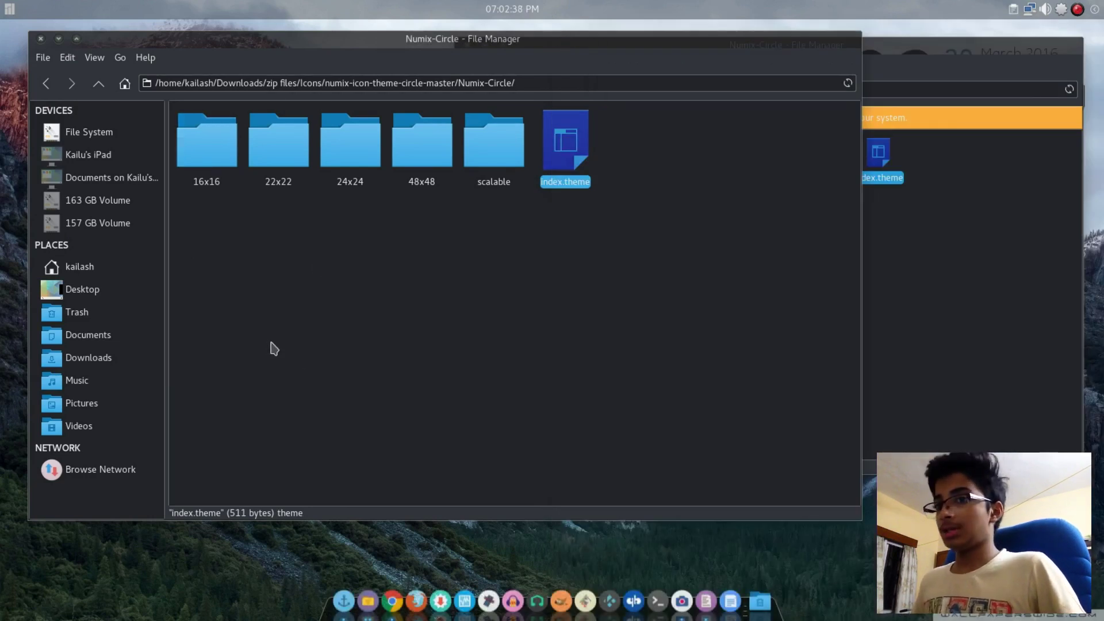
Open Appearance settings from the Settings Manager and try the Breeze-gtk style
key("super")
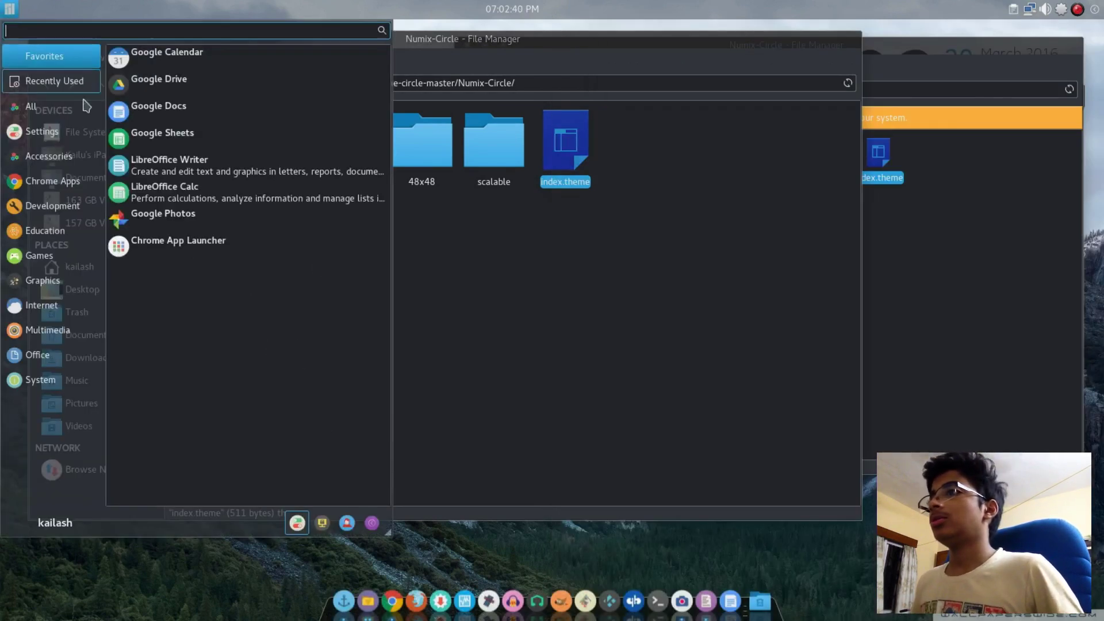
left_click(297, 523)
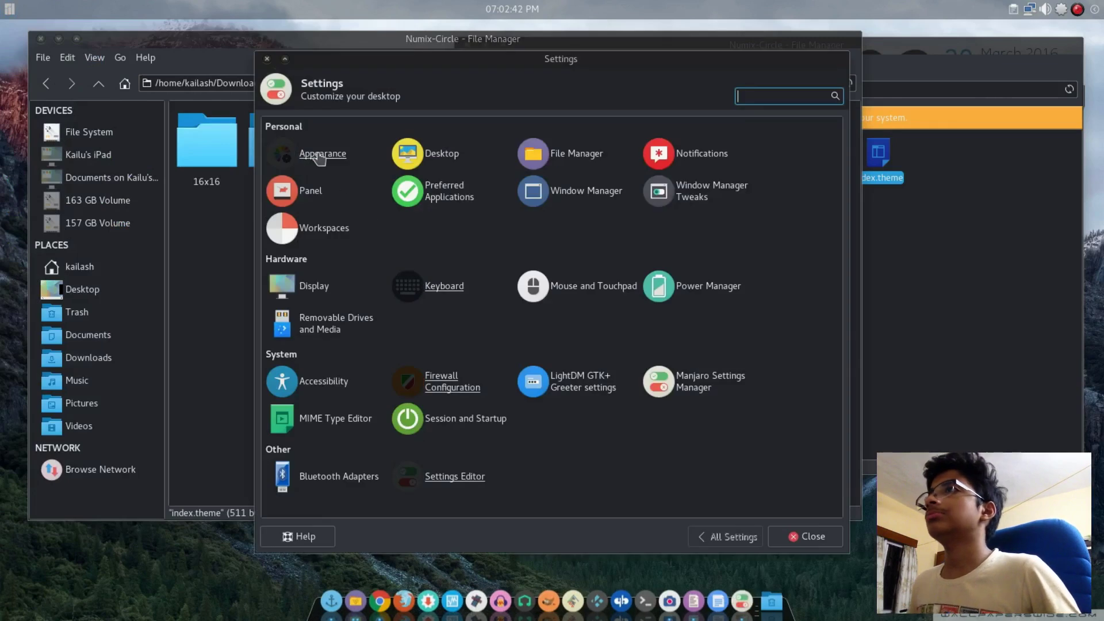
left_click(320, 155)
left_click(344, 173)
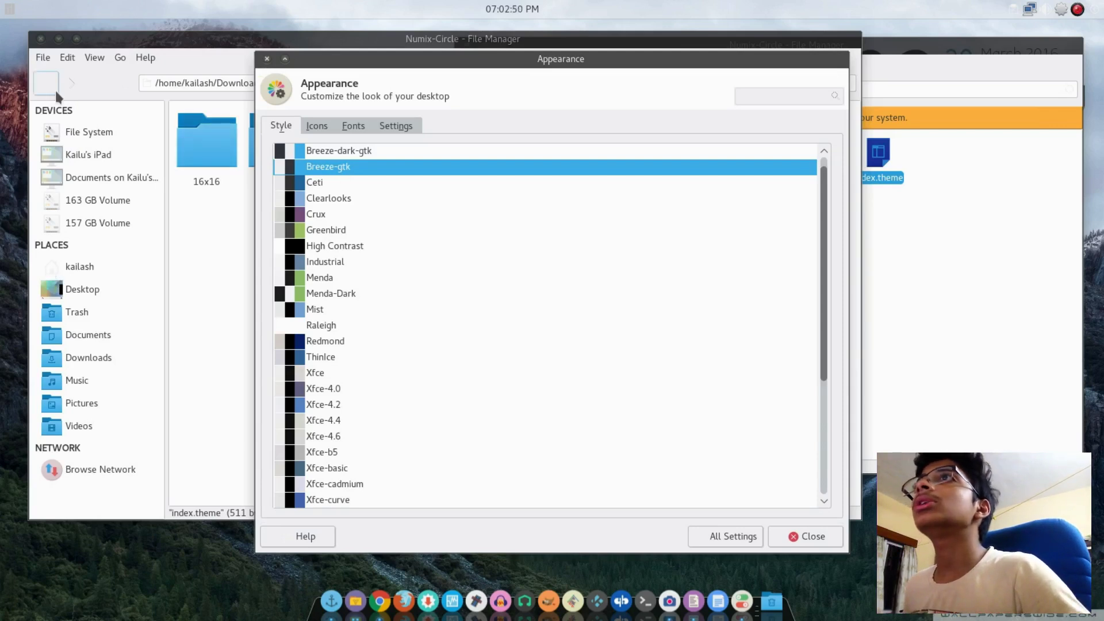
Switch the style to Breeze-dark-gtk, then bring up index.theme's options in Thunar
left_click(187, 52)
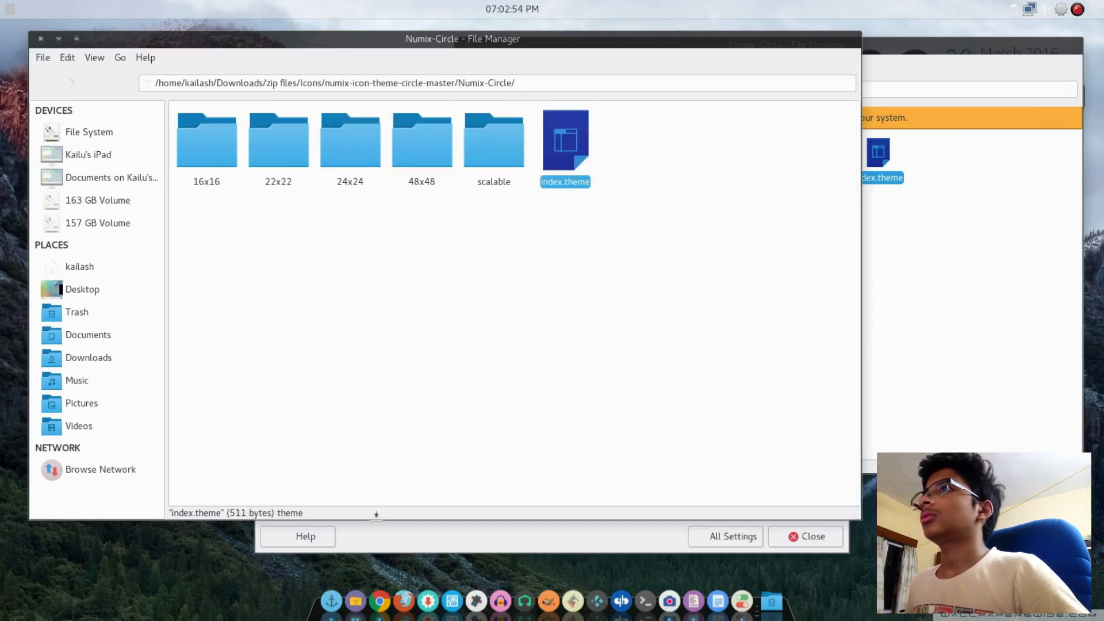
left_click(397, 539)
left_click(323, 154)
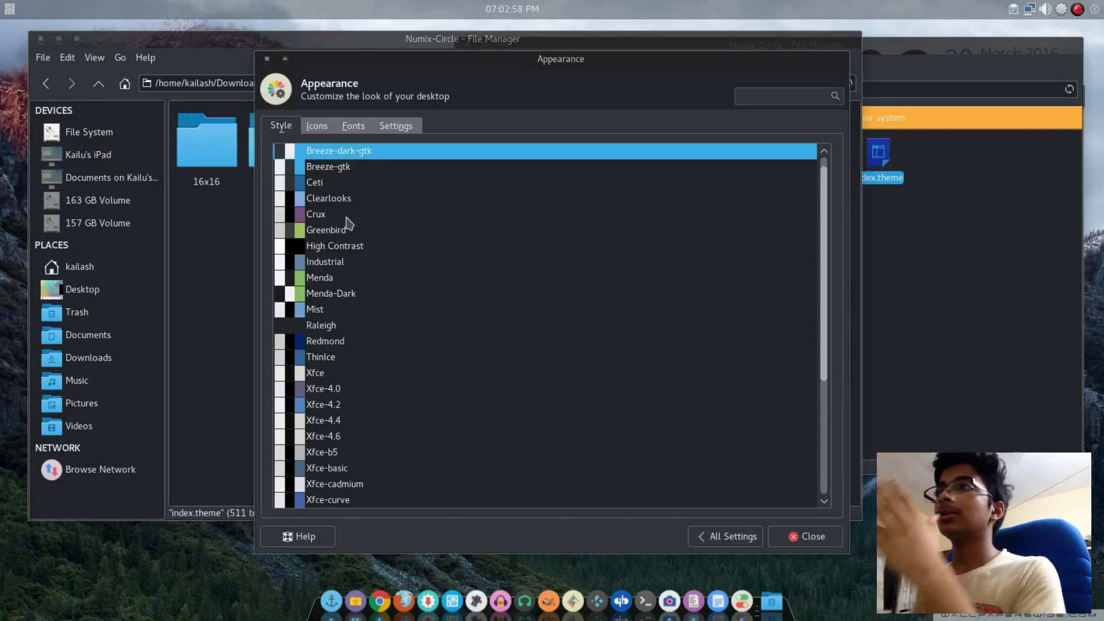
left_click(198, 242)
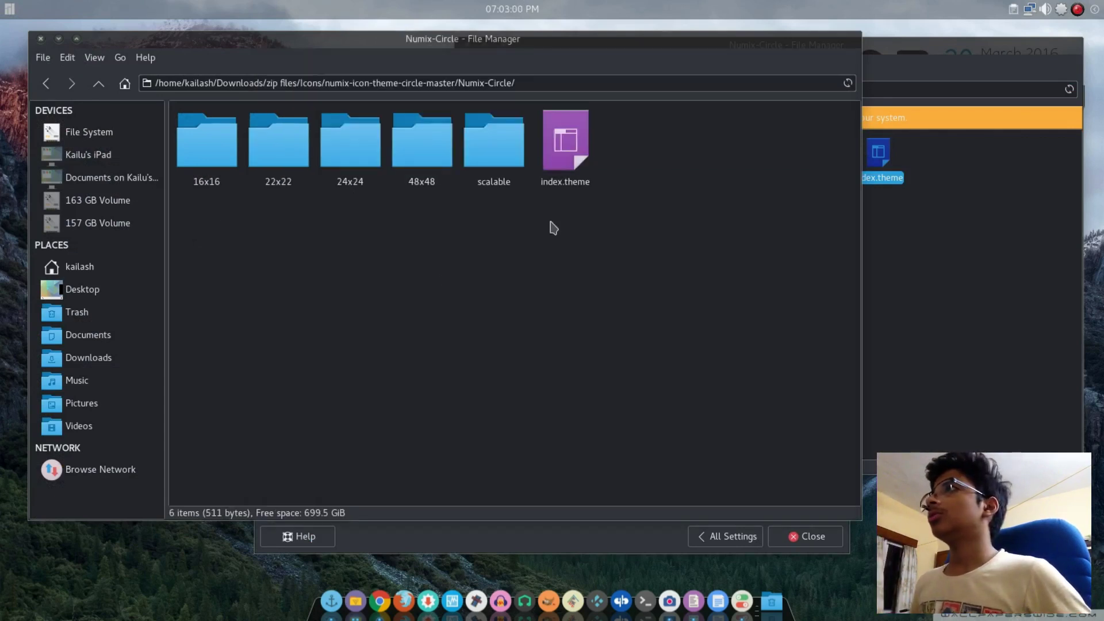
left_click(565, 141)
right_click(544, 168)
Reopen Numix-Circle's index.theme to verify it reads Inherits=breeze-dark
left_click(582, 175)
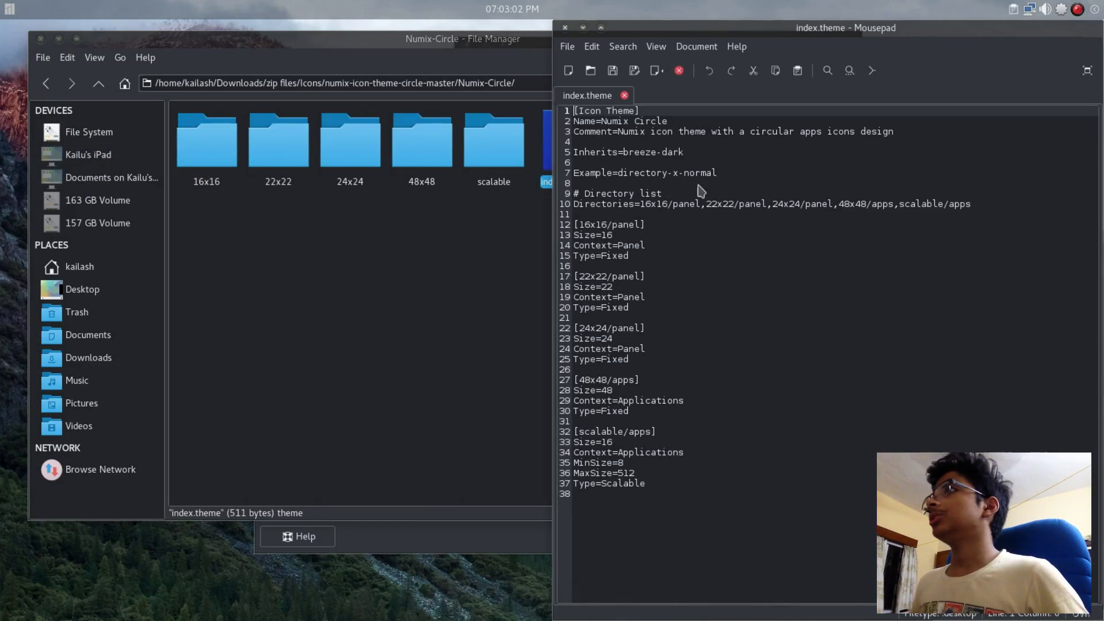
left_click_drag(692, 149, 577, 154)
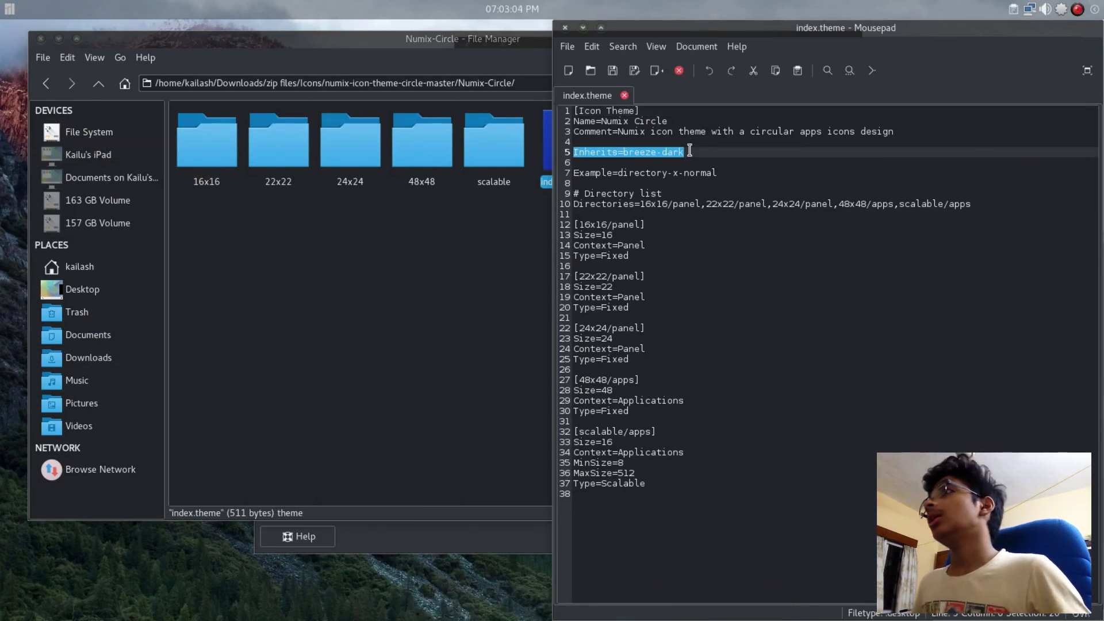
left_click(564, 28)
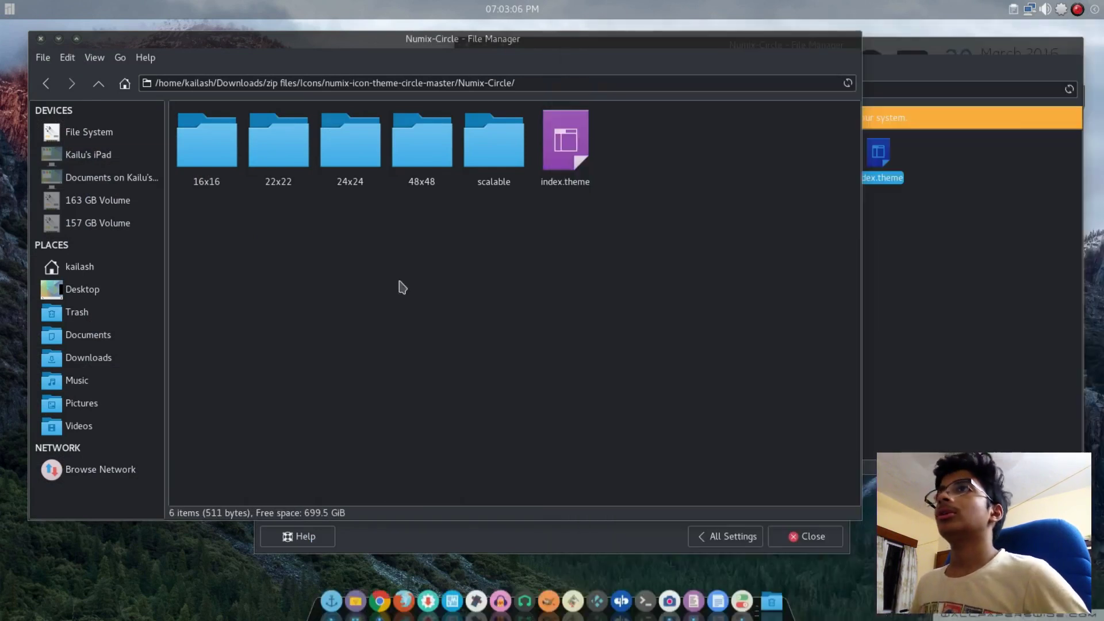
Review Numix-Circle-Light's index.theme, then close Mousepad and its Thunar window
left_click(46, 84)
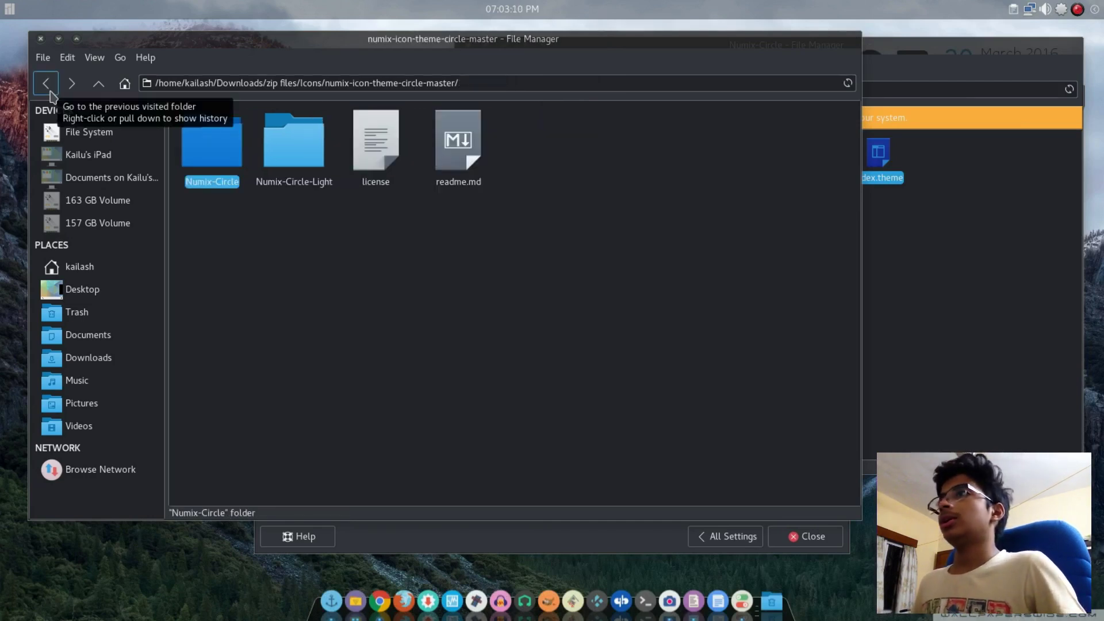
double_click(279, 141)
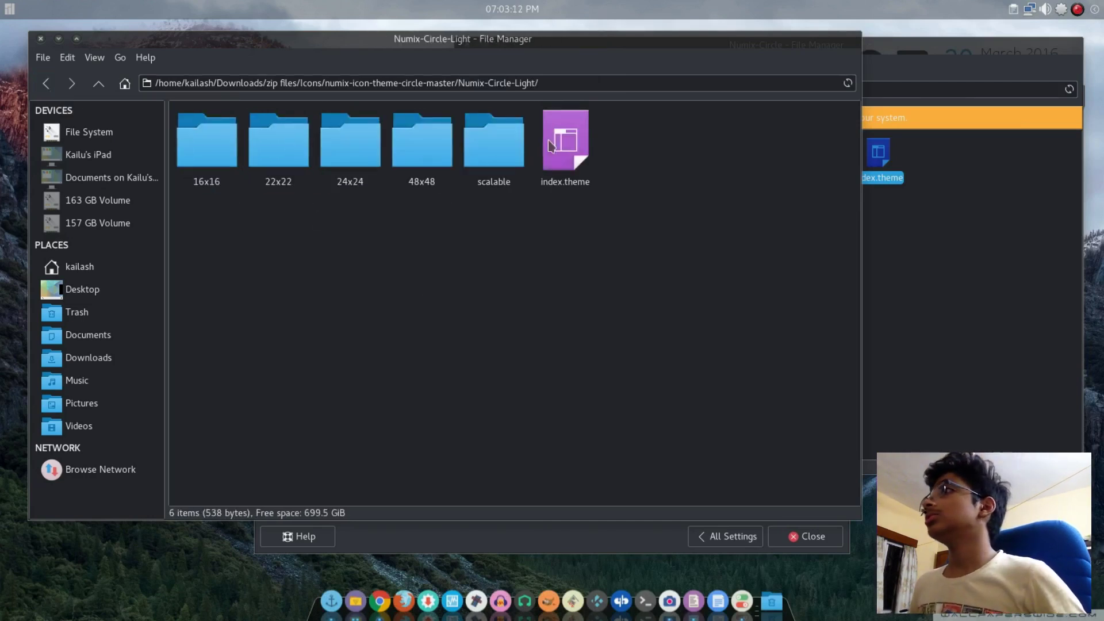
double_click(565, 141)
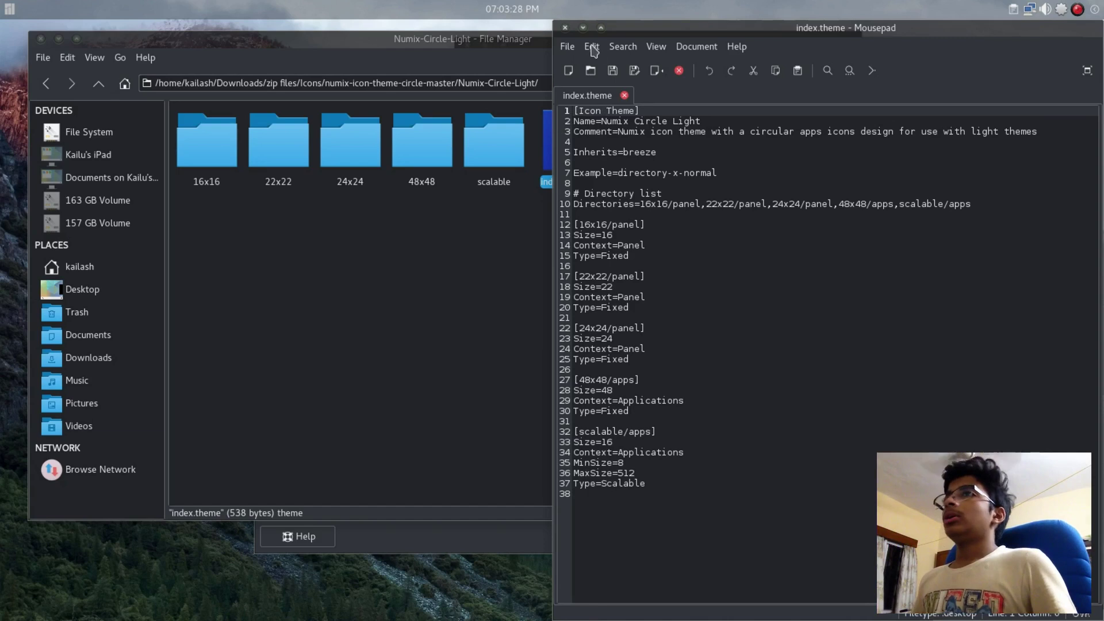
left_click(565, 27)
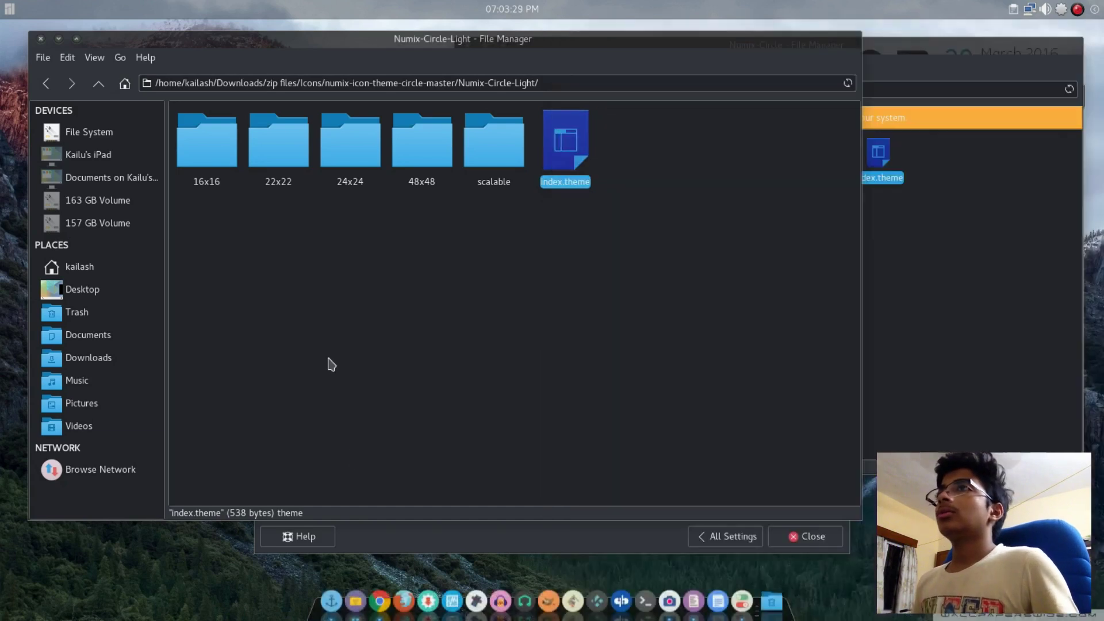
left_click(42, 39)
Take the root Thunar window back up to /usr/share/icons
left_click(897, 59)
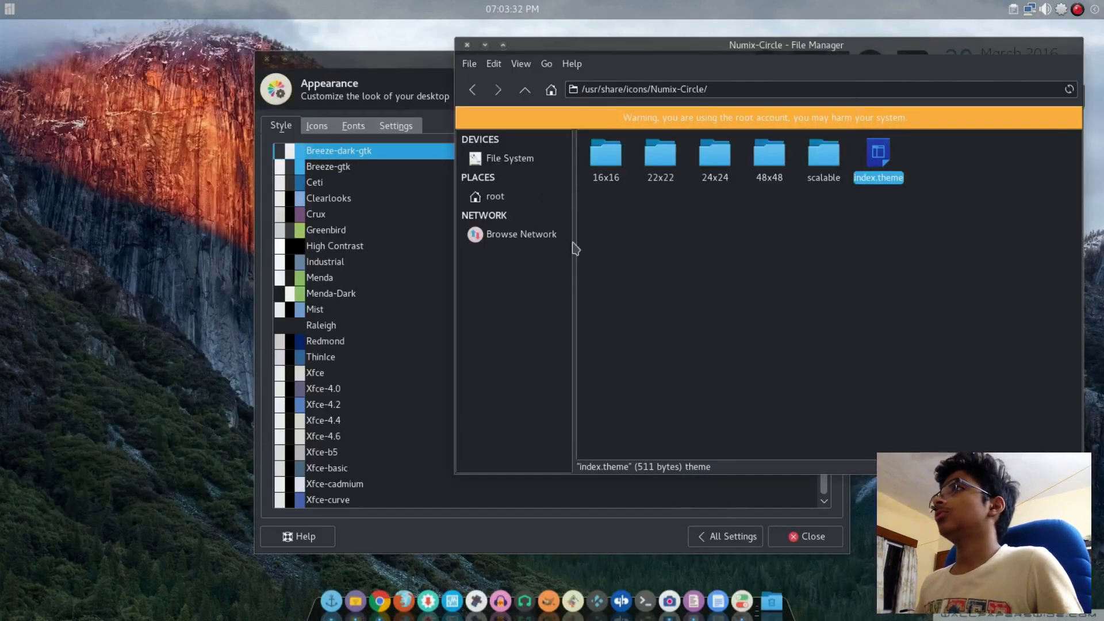
left_click(472, 89)
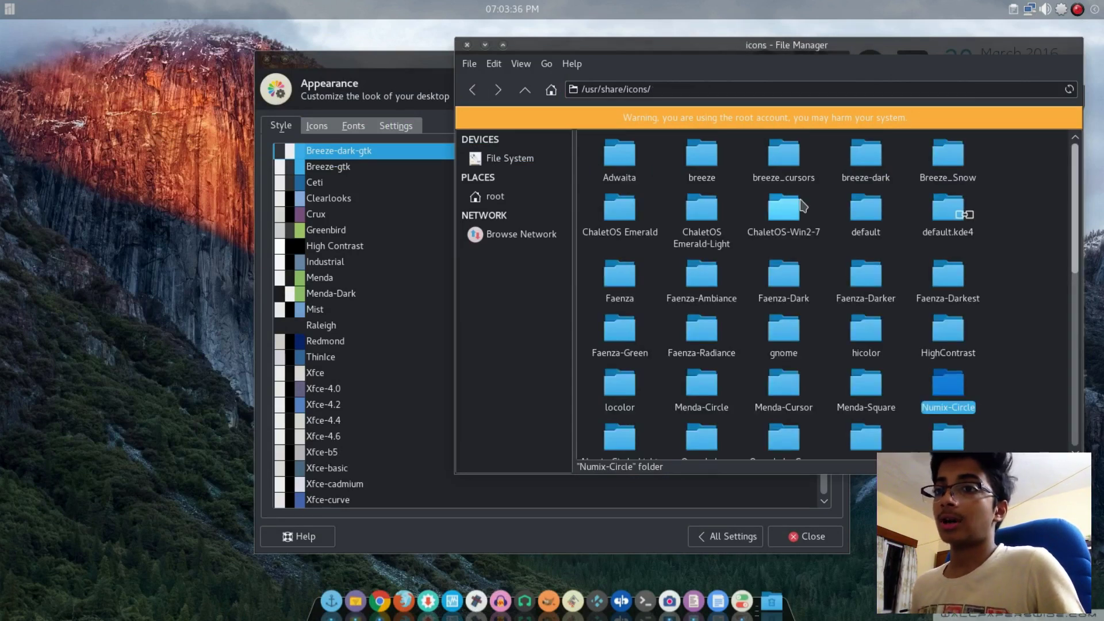
scroll(803, 206, "down", 10)
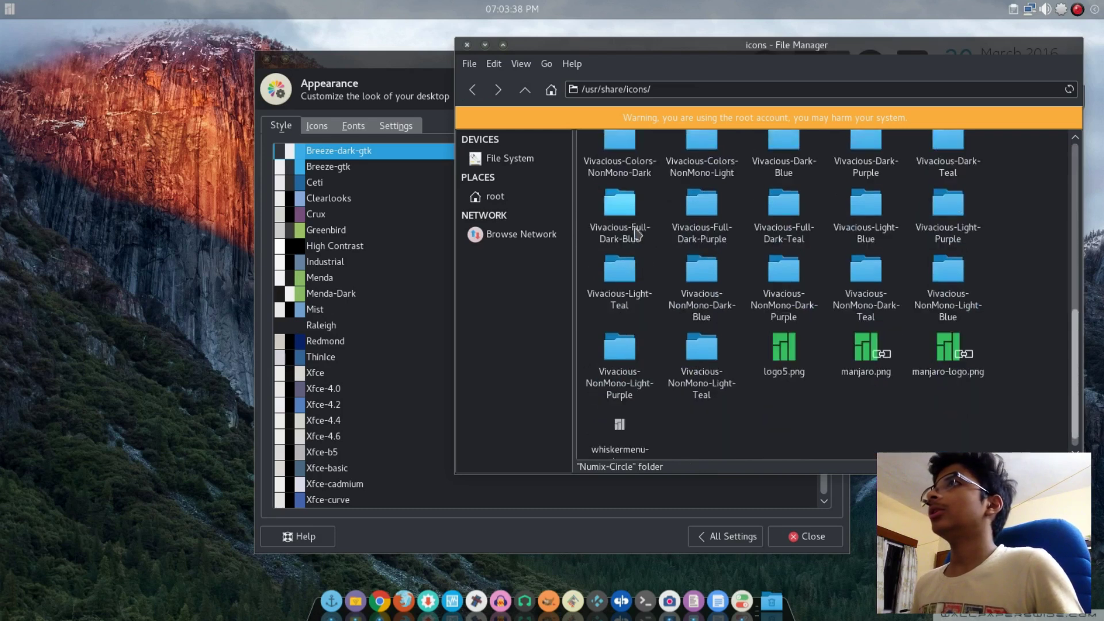
Close Appearance settings and open the Settings Manager from the application menu
left_click_drag(353, 56, 305, 55)
left_click(228, 58)
left_click(5, 7)
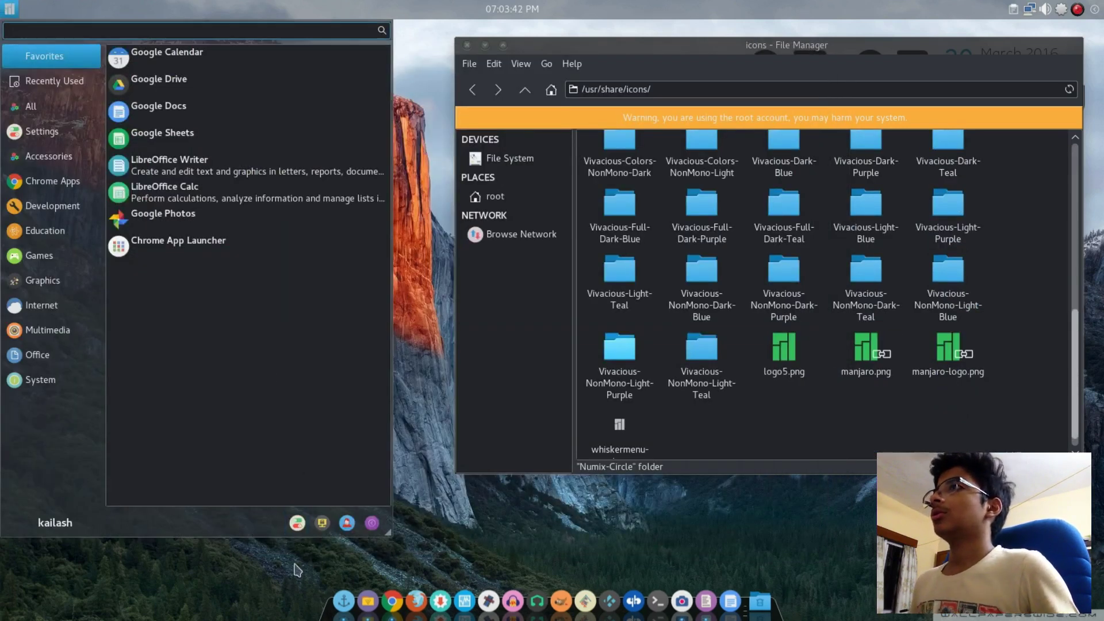
left_click(294, 523)
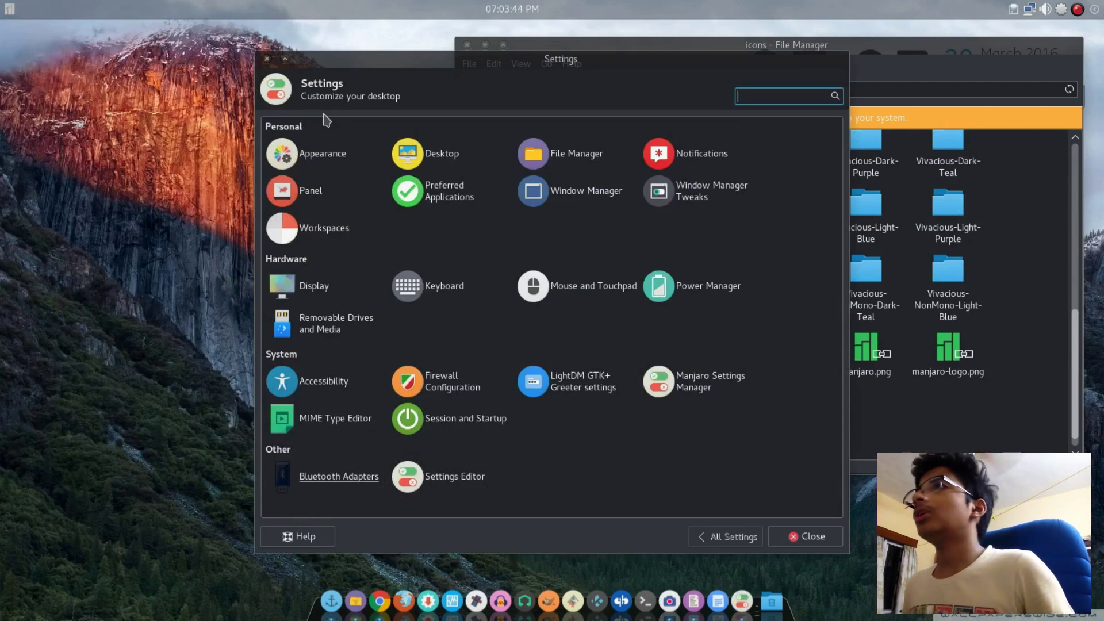
Check Numix Circle on the Appearance Icons tab and Breeze-dark-gtk on the Style tab
left_click(315, 161)
left_click(323, 128)
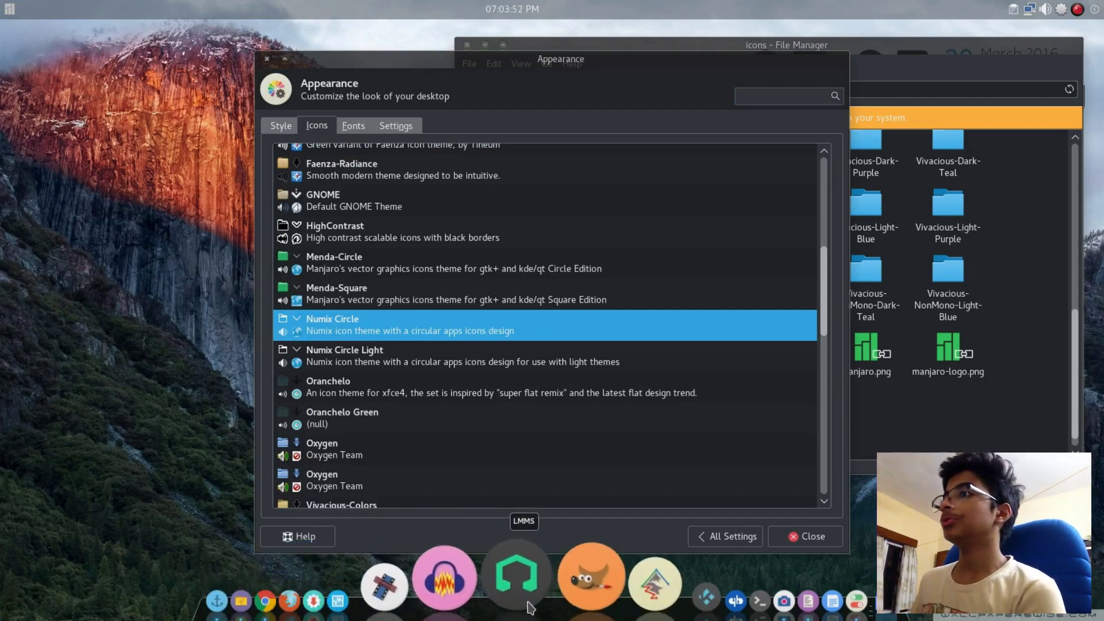
left_click(357, 585)
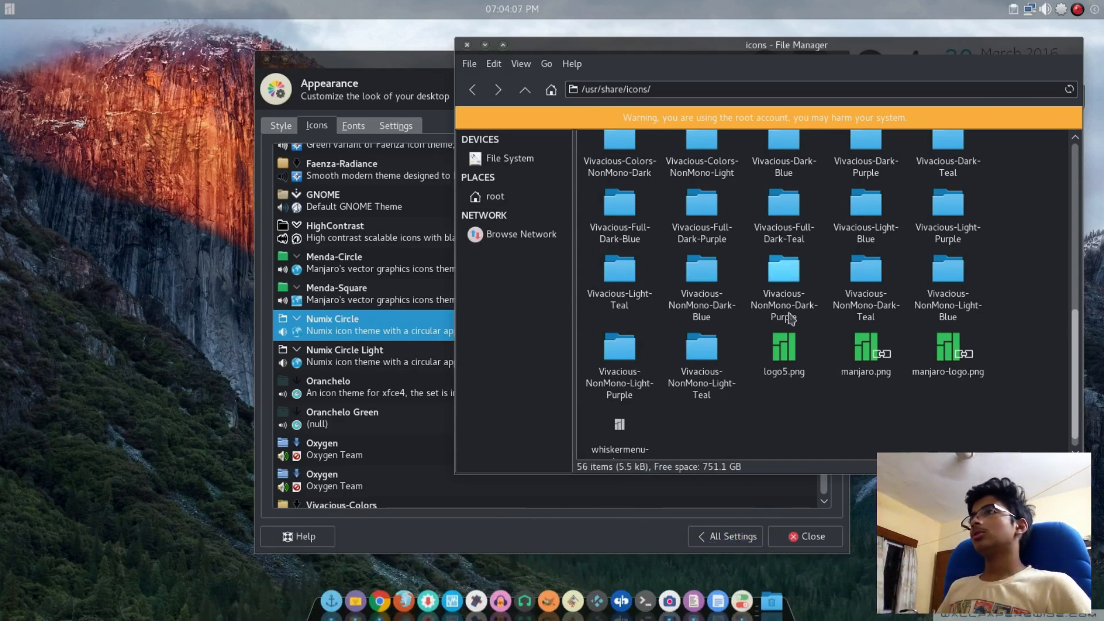
left_click(352, 63)
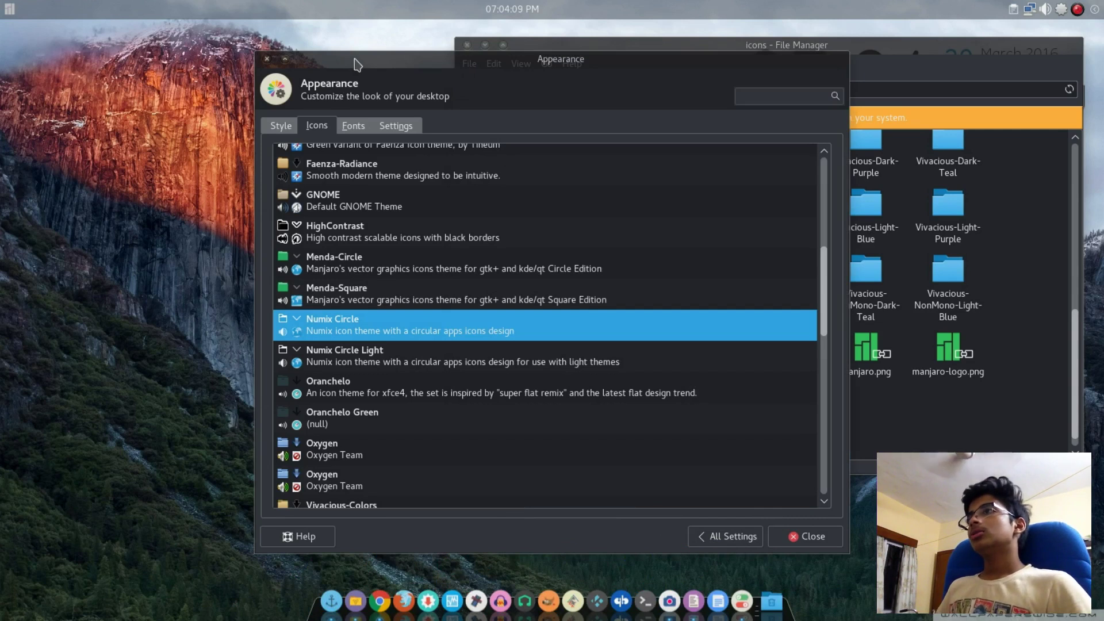
left_click(282, 127)
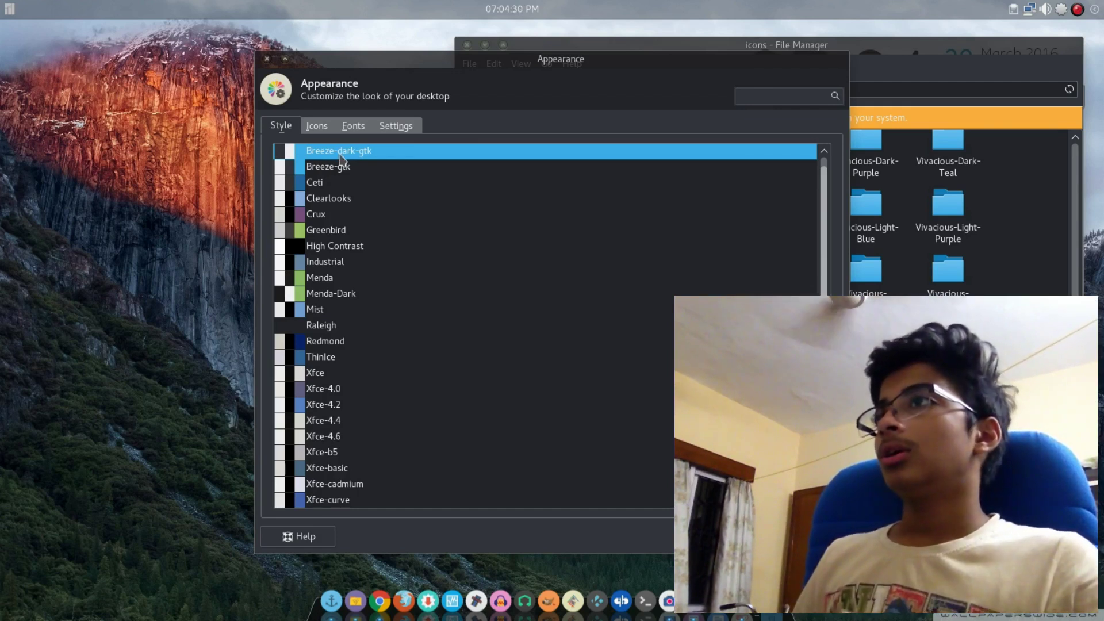
Recheck the icon themes, close the icons folder window, and open the applications menu
left_click(323, 129)
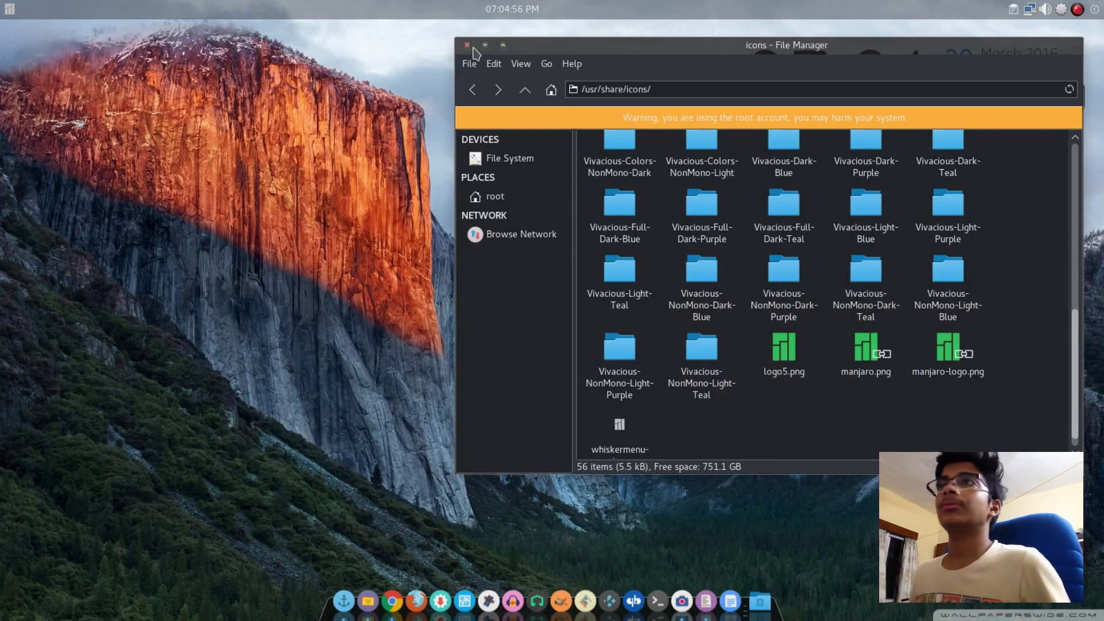
left_click(467, 45)
left_click(9, 8)
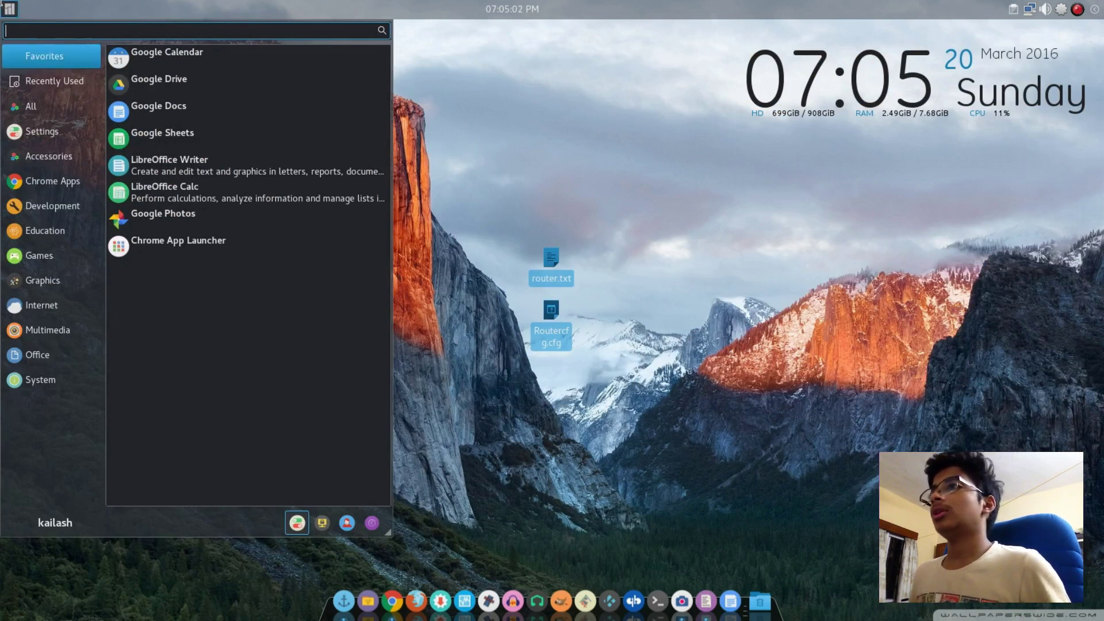
Choose Menda-Square on the Icons tab of Appearance settings
left_click(292, 526)
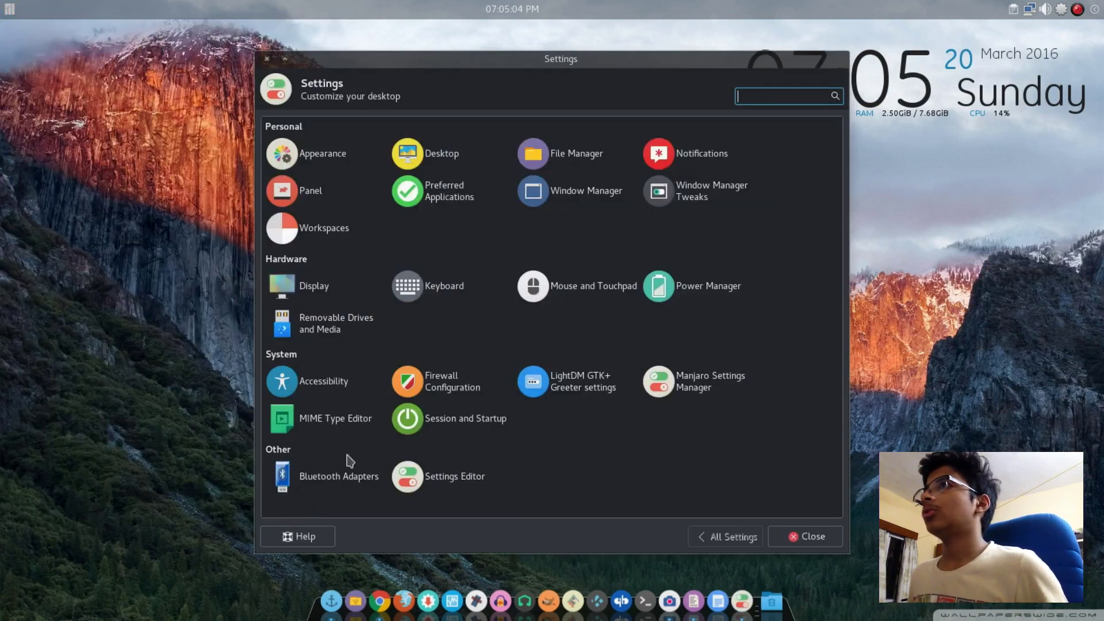
left_click(322, 163)
left_click(327, 132)
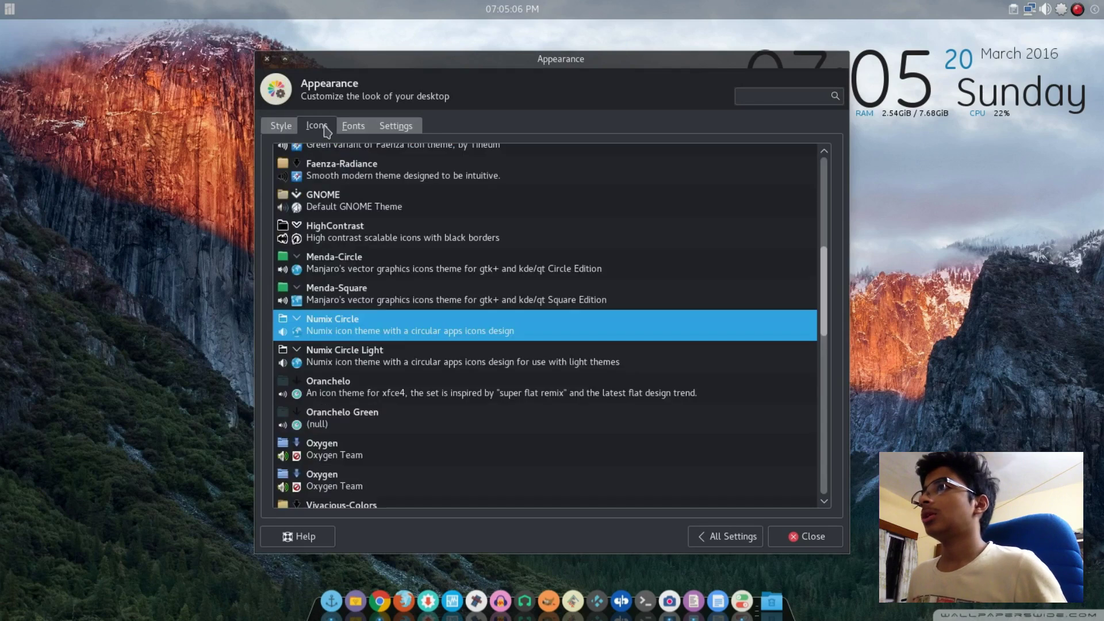
left_click(364, 299)
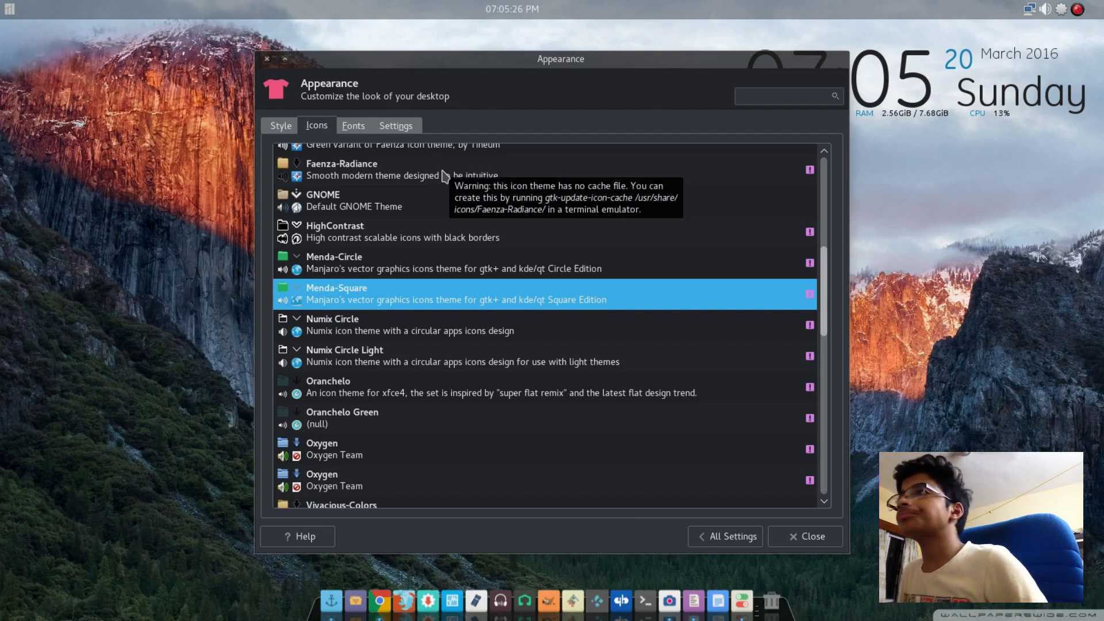
Apply Numix Circle, then switch the icon theme to Menda-Circle
left_click(281, 126)
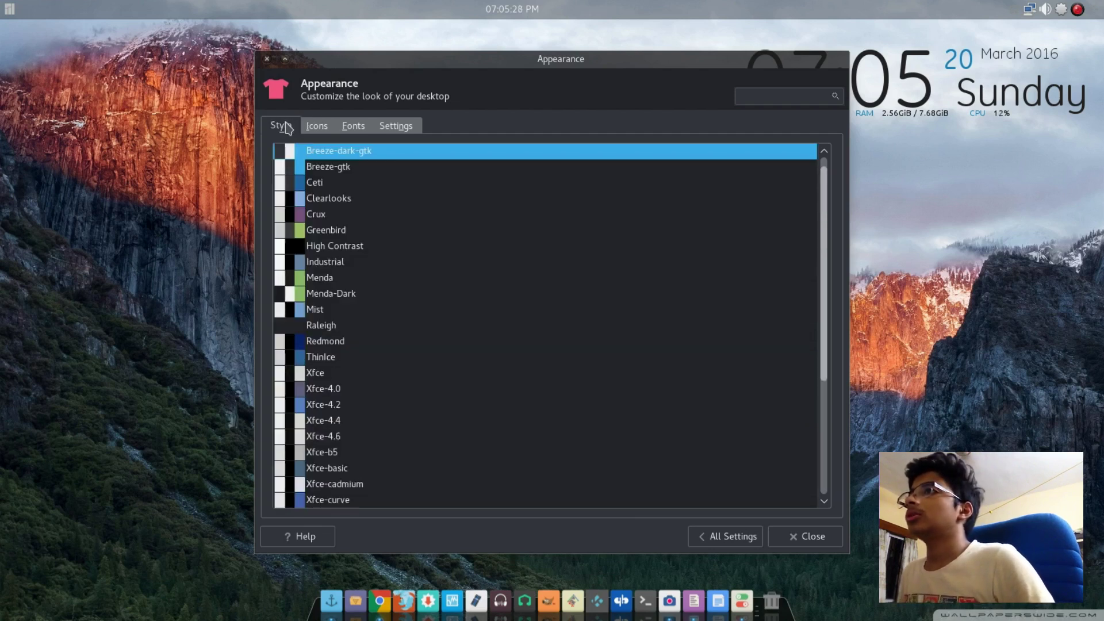
left_click(315, 127)
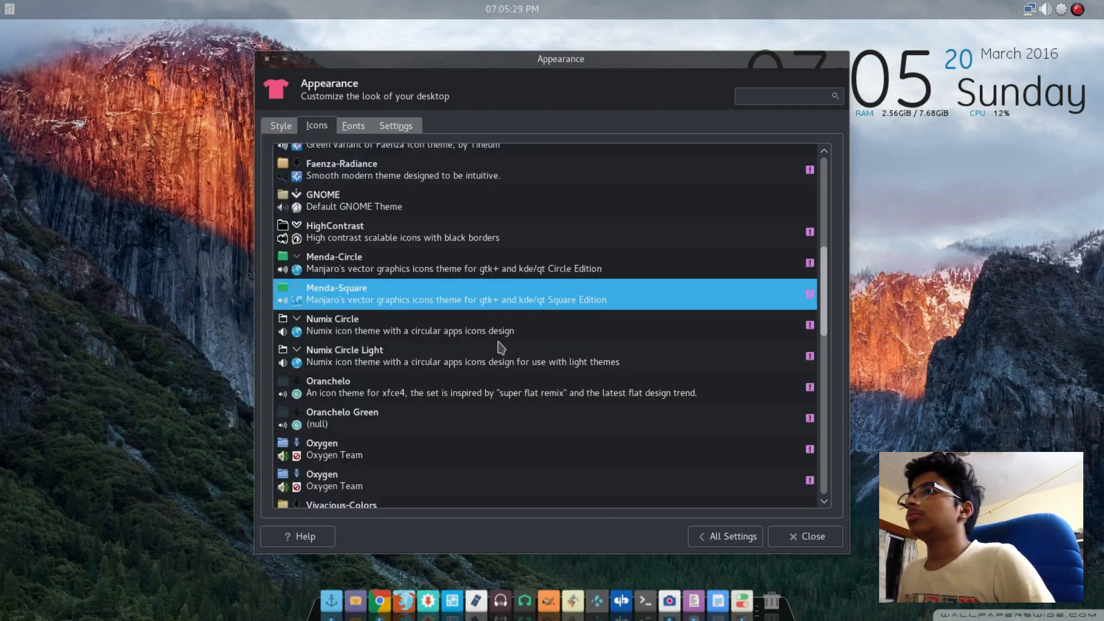
left_click(349, 329)
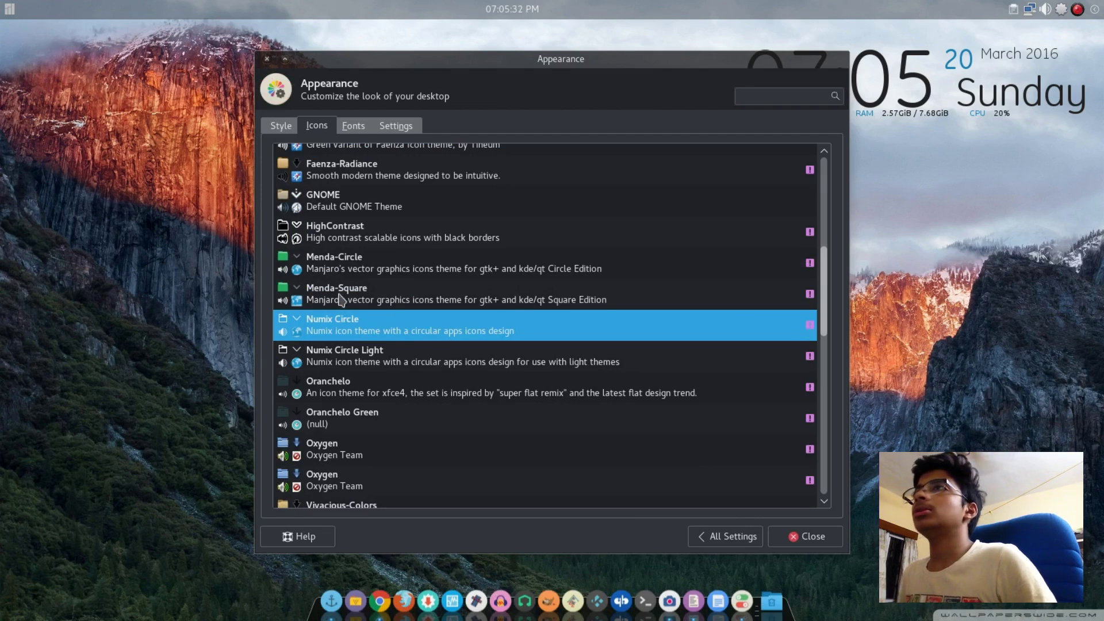
left_click(338, 264)
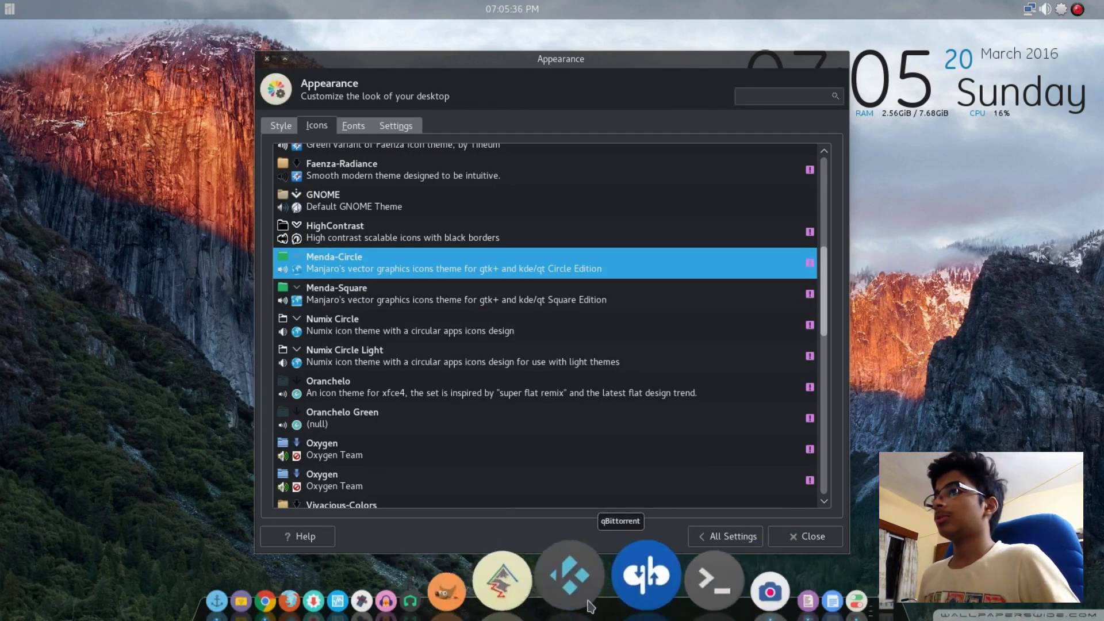
Preview Menda-Circle folder icons in the home folder window, then close it
left_click(366, 601)
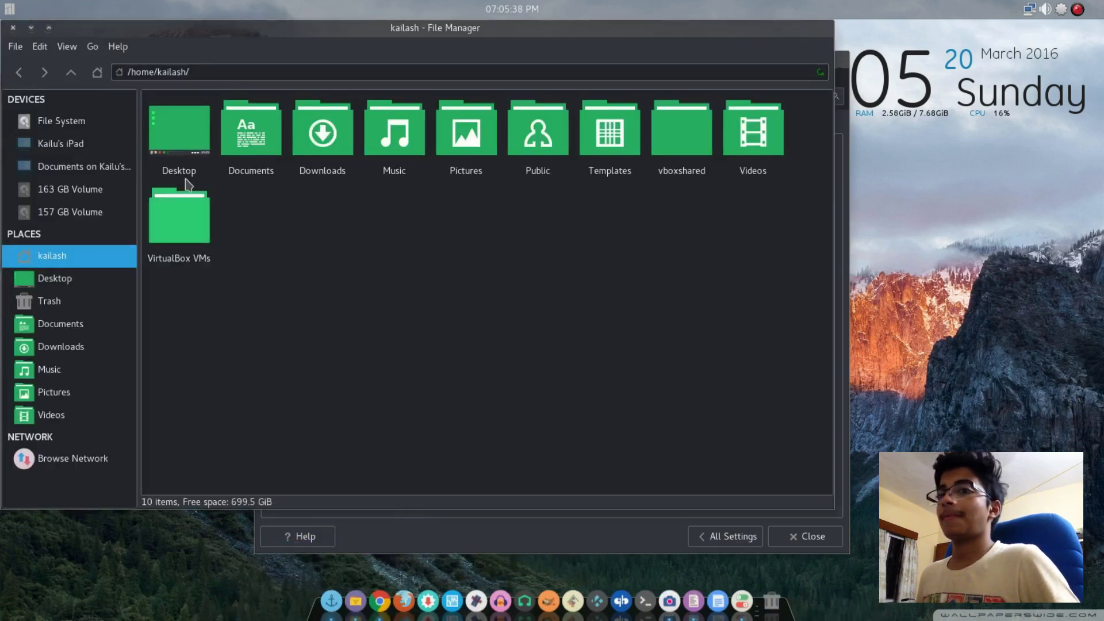
left_click(5, 7)
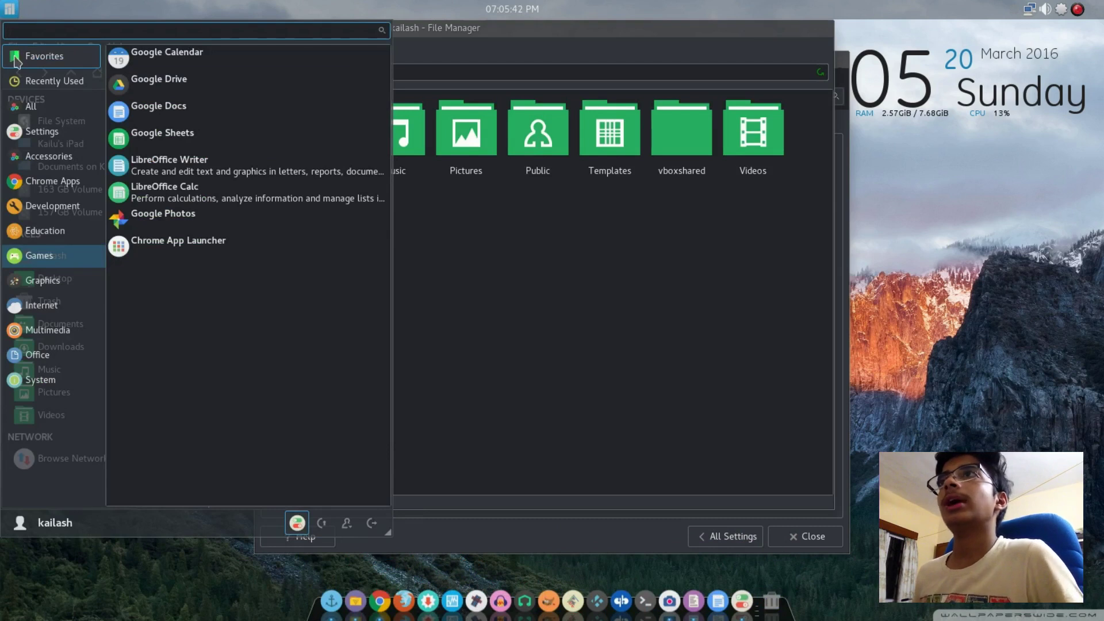
key("Escape")
left_click(30, 29)
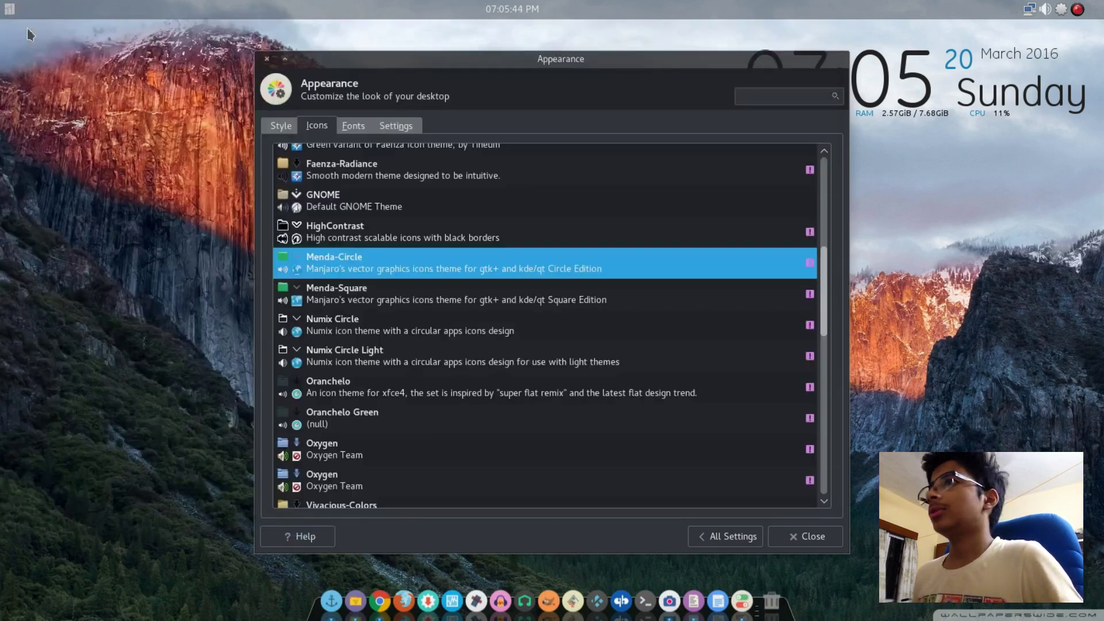
Reapply Numix Circle and browse the application menu's recent and favourite apps
left_click(389, 329)
left_click(9, 8)
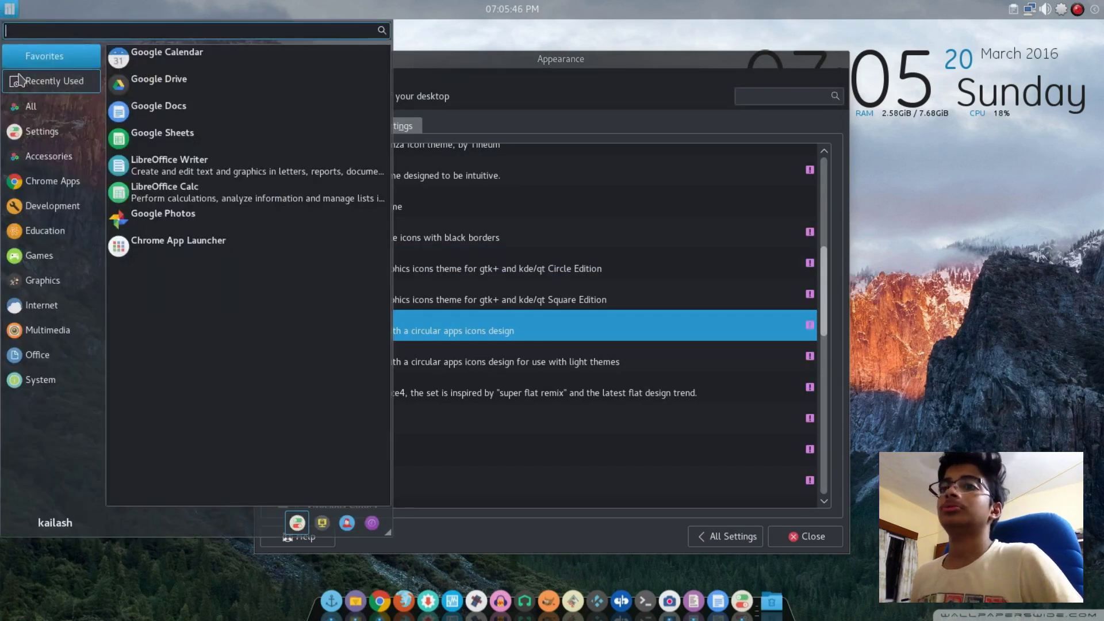
left_click(37, 84)
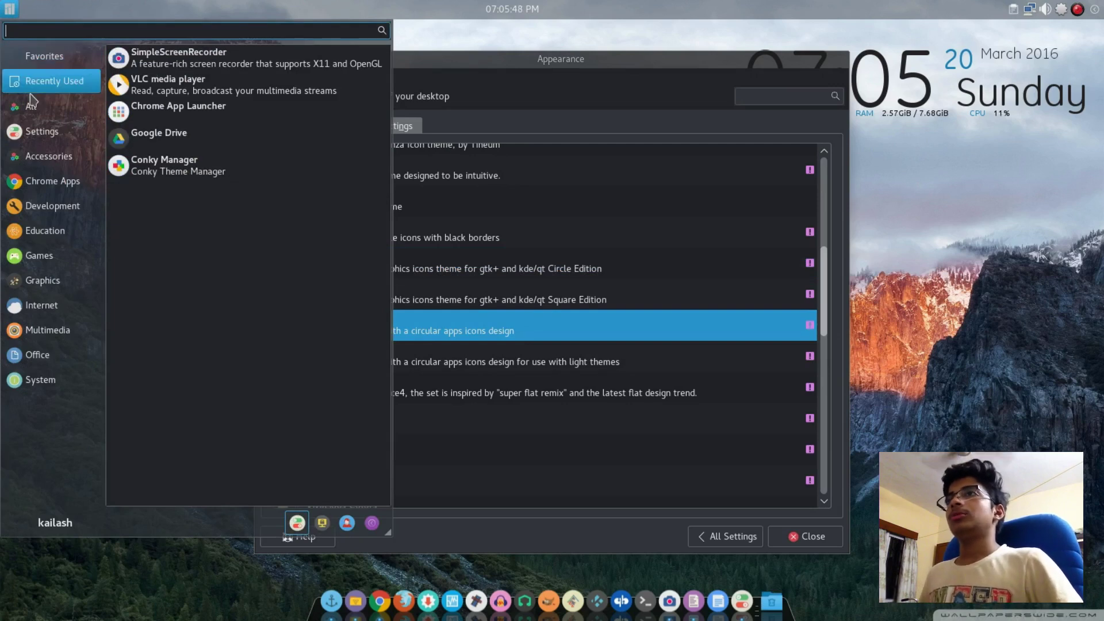
left_click(38, 59)
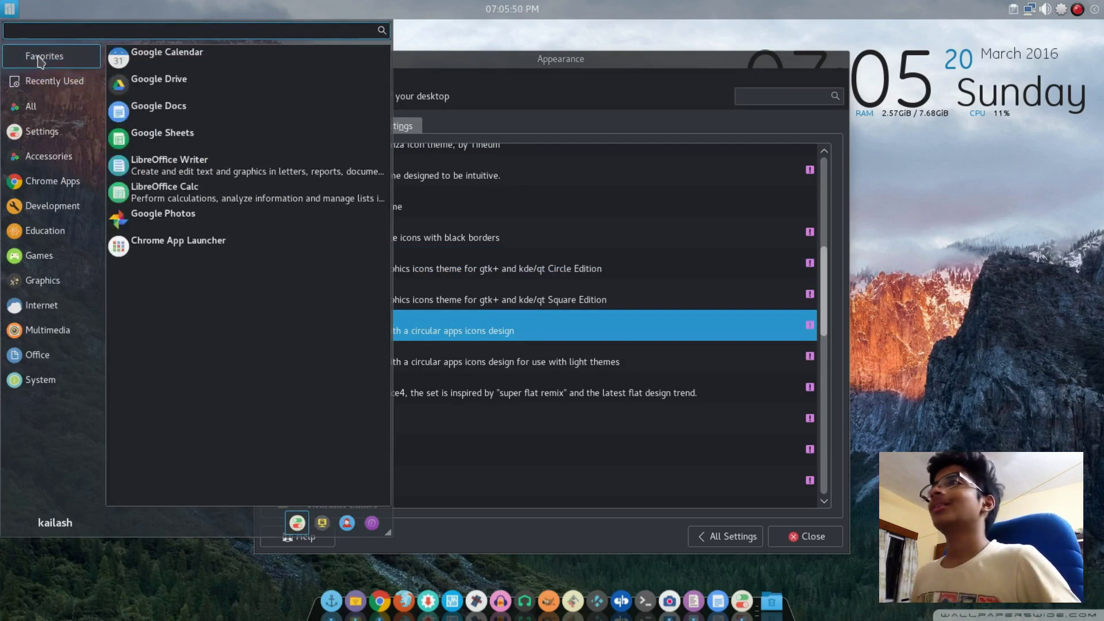
key("Escape")
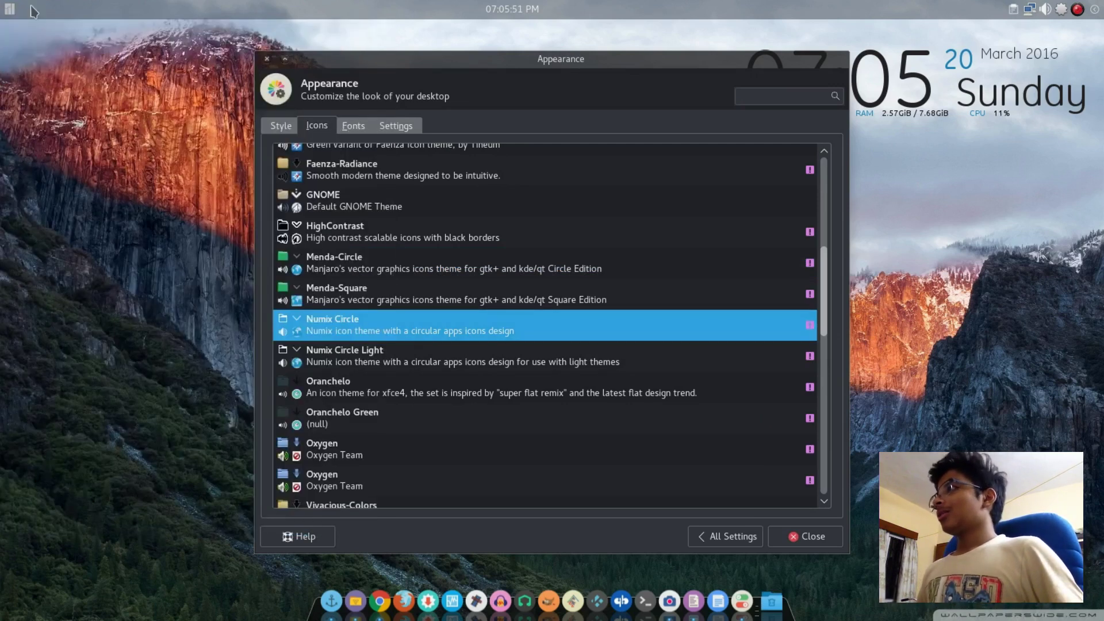
Close Appearance settings and open the home folder to see the blue Numix Circle folder icons
left_click(837, 544)
left_click(342, 582)
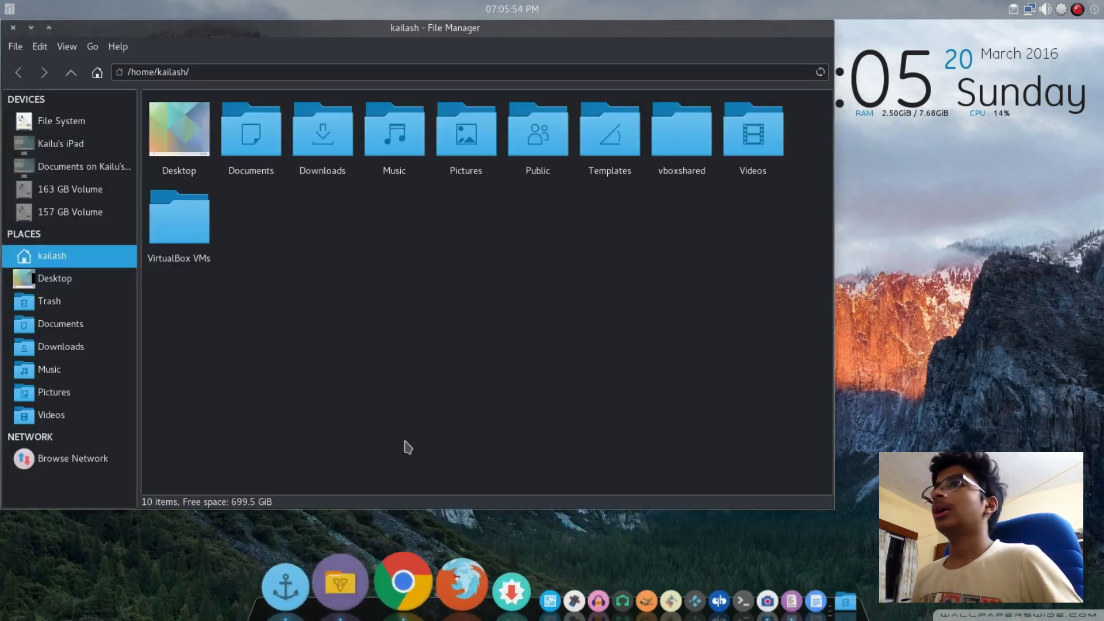
right_click(462, 333)
left_click(416, 325)
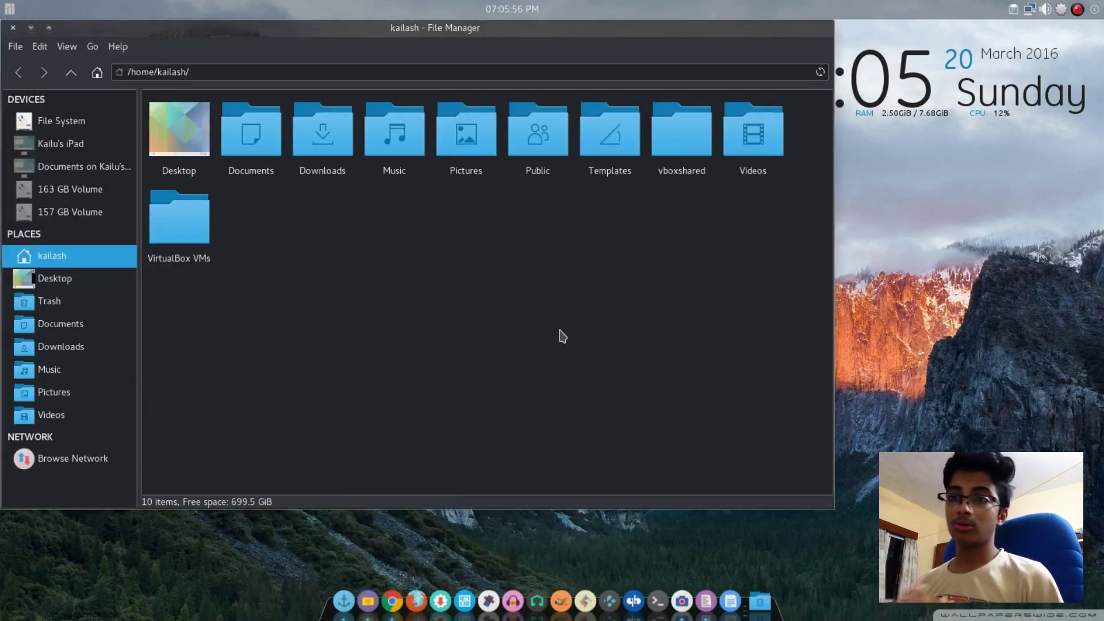